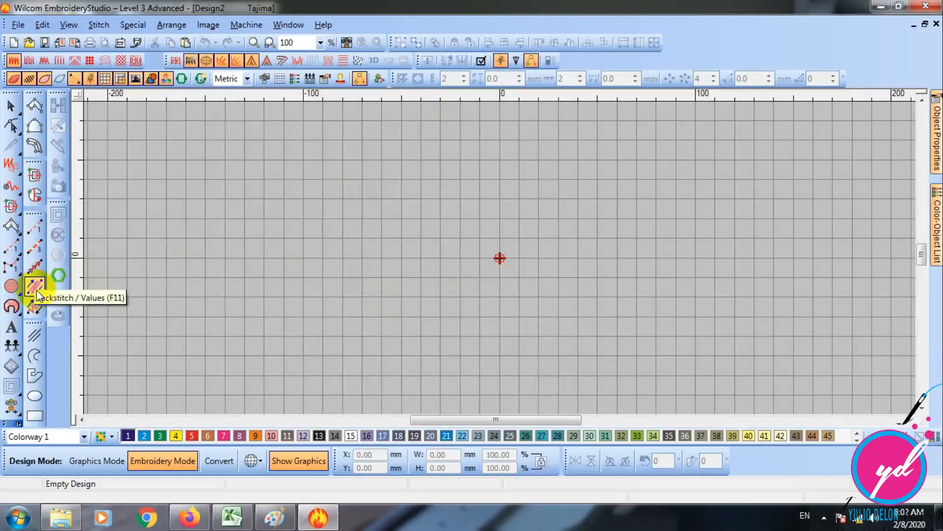
- Digitize a three-point run stitch arc about 128 mm wide and 41 mm high, and fit the whole arc in view
{"action": "left_click", "coordinate": [36, 268]}
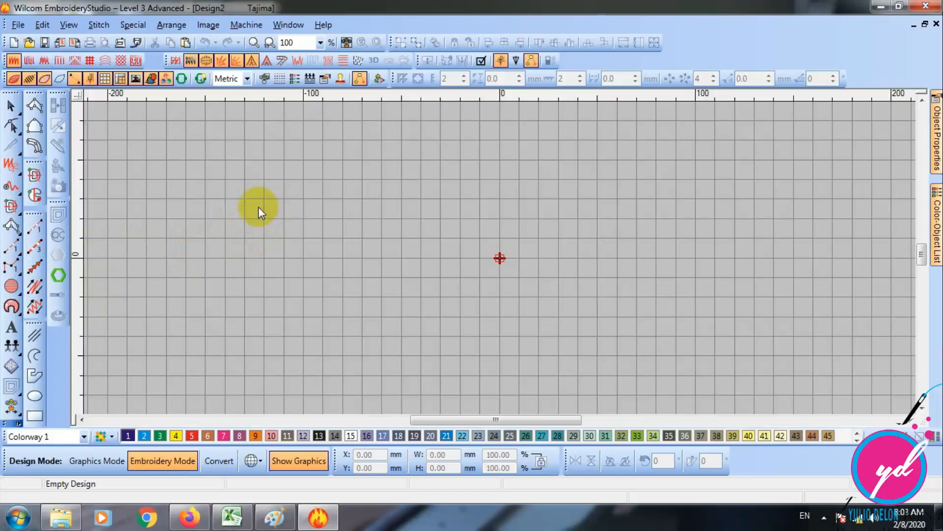
{"action": "left_click", "coordinate": [38, 227]}
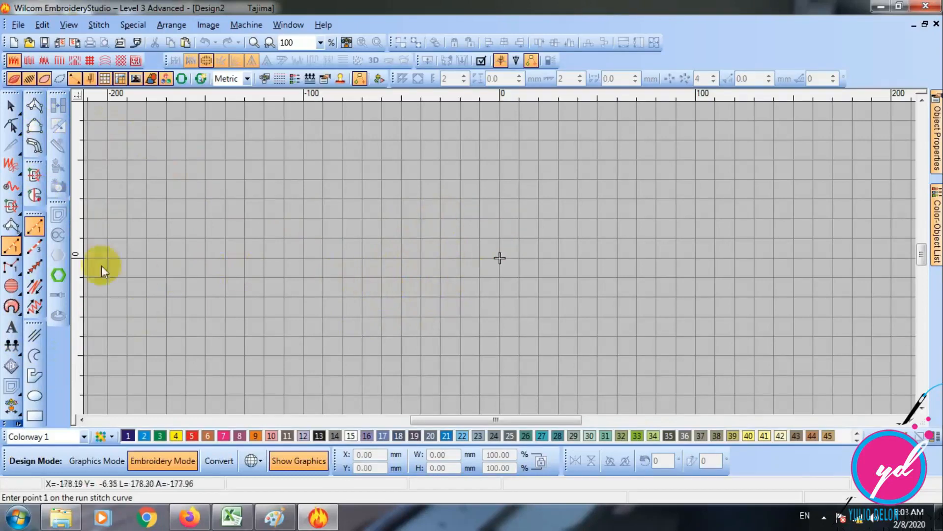
{"action": "left_click", "coordinate": [35, 228]}
{"action": "left_click", "coordinate": [247, 293]}
{"action": "left_click", "coordinate": [311, 239]}
{"action": "left_click", "coordinate": [499, 232]}
{"action": "key", "text": "Return"}
{"action": "key", "text": "0"}
{"action": "key", "text": "Escape"}
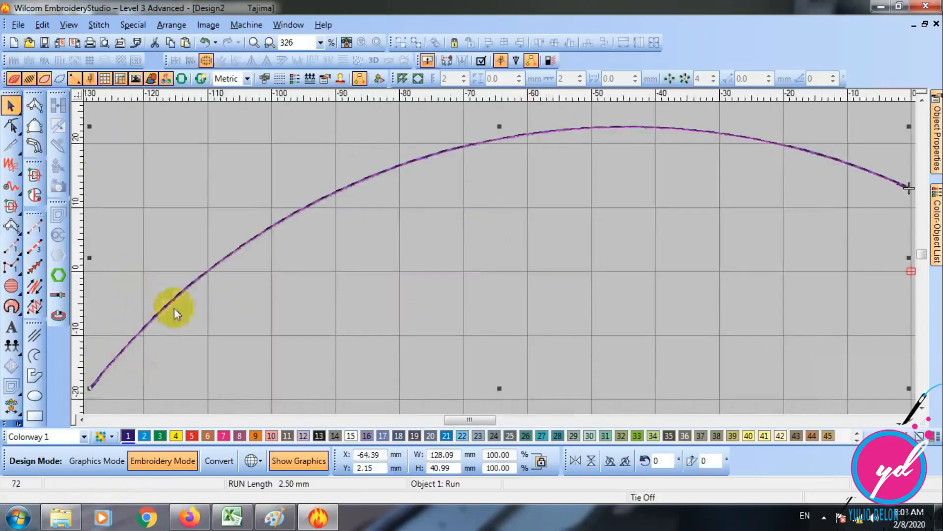
{"action": "key", "text": "Escape"}
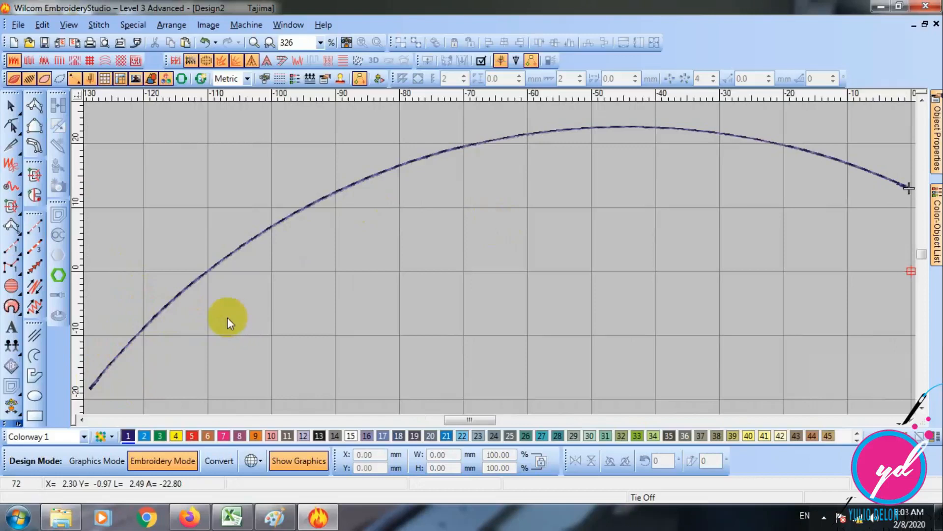
- Switch off TrueView, go to the first stitch of the design and hide the connectors
{"action": "key", "text": "t"}
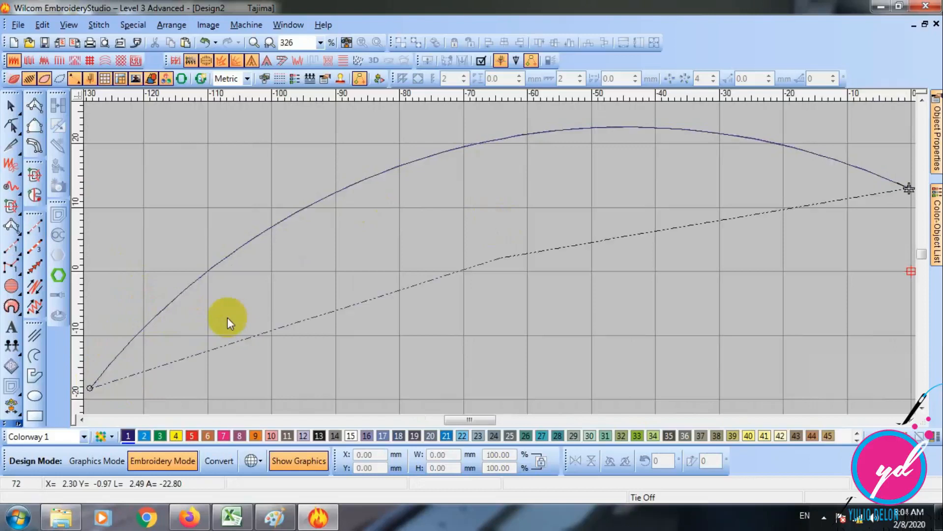
{"action": "key", "text": "Home"}
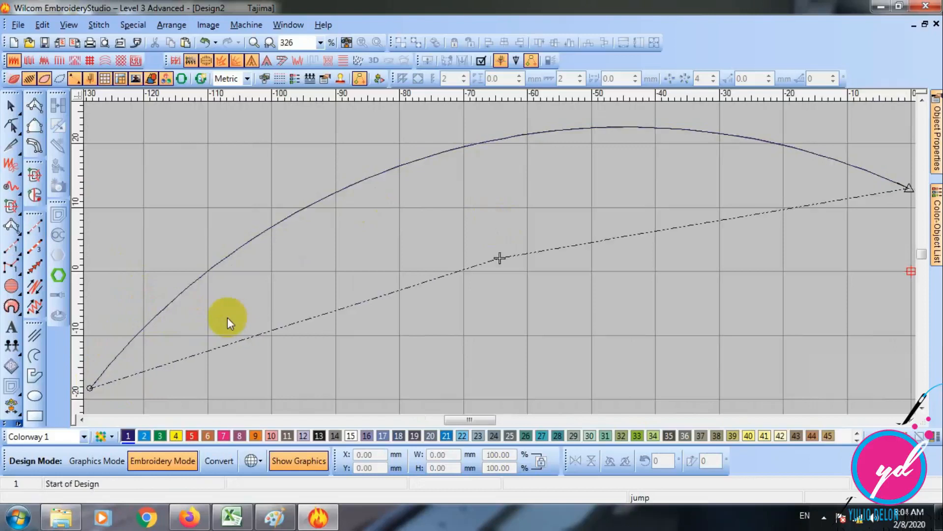
{"action": "left_click", "coordinate": [531, 60]}
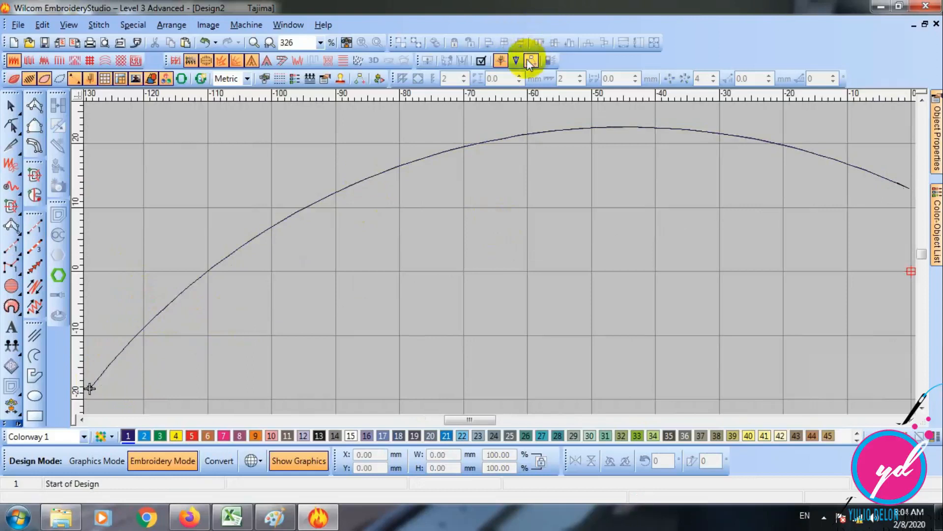
- Travel through the arc stitch by stitch from its start to examine the needle penetrations
{"action": "key", "text": "Right"}
{"action": "key", "text": "Right"}
{"action": "key", "text": "Right"}
{"action": "key", "text": "Right"}
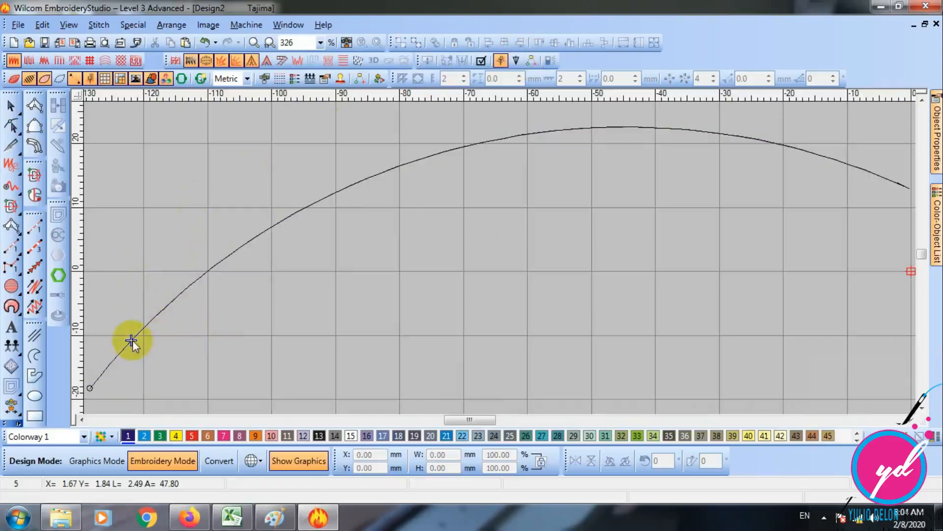
{"action": "key", "text": "Right"}
{"action": "key", "text": "Right"}
{"action": "key", "text": "Right"}
{"action": "key", "text": "Right"}
{"action": "key", "text": "Right"}
{"action": "key", "text": "Right"}
{"action": "key", "text": "Right"}
{"action": "key", "text": "Right"}
{"action": "key", "text": "Right"}
{"action": "key", "text": "Right"}
{"action": "key", "text": "Right"}
{"action": "key", "text": "Right"}
{"action": "key", "text": "Right"}
{"action": "key", "text": "Right"}
{"action": "key", "text": "Right"}
{"action": "key", "text": "Right"}
{"action": "key", "text": "Right"}
{"action": "key", "text": "Right"}
{"action": "key", "text": "Right"}
{"action": "key", "text": "Right"}
{"action": "key", "text": "Right"}
{"action": "key", "text": "Right"}
{"action": "key", "text": "Right"}
{"action": "key", "text": "Right"}
{"action": "key", "text": "Right"}
{"action": "key", "text": "Right"}
{"action": "key", "text": "Right"}
{"action": "key", "text": "Right"}
{"action": "key", "text": "Right"}
{"action": "key", "text": "Right"}
{"action": "key", "text": "Right"}
{"action": "key", "text": "Right"}
{"action": "key", "text": "Right"}
{"action": "key", "text": "Right"}
{"action": "key", "text": "Right"}
{"action": "key", "text": "Right"}
{"action": "key", "text": "Right"}
{"action": "key", "text": "Right"}
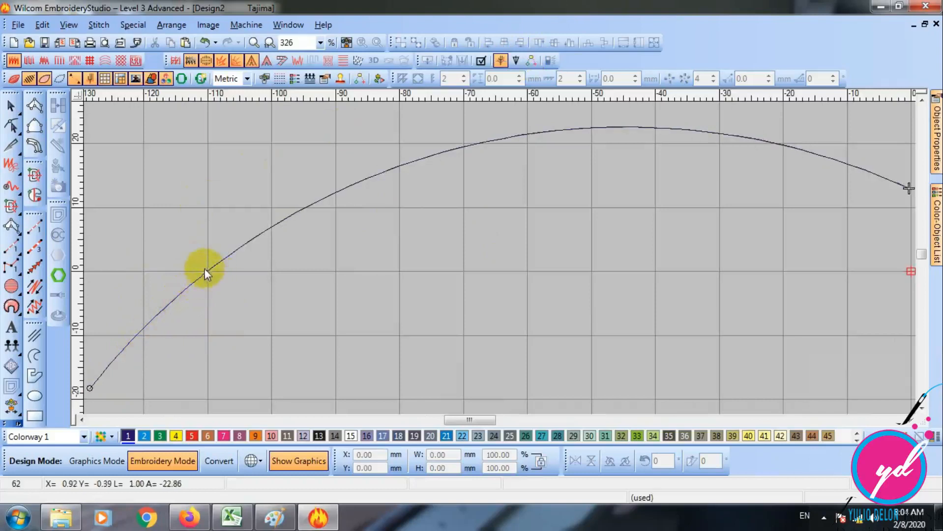
- Recolour the run stitch arc with thread colour 5 (red) and deselect it
{"action": "left_click", "coordinate": [10, 105]}
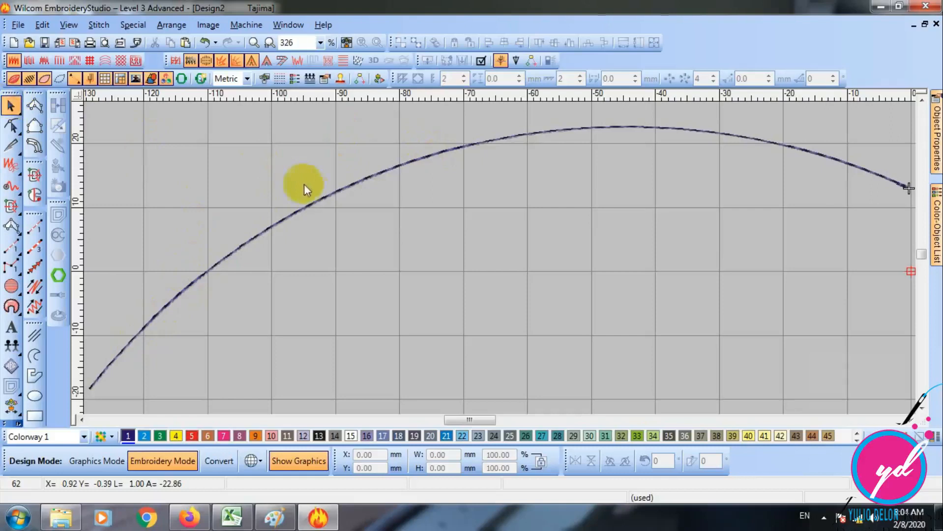
{"action": "left_click", "coordinate": [317, 198]}
{"action": "left_click", "coordinate": [159, 436]}
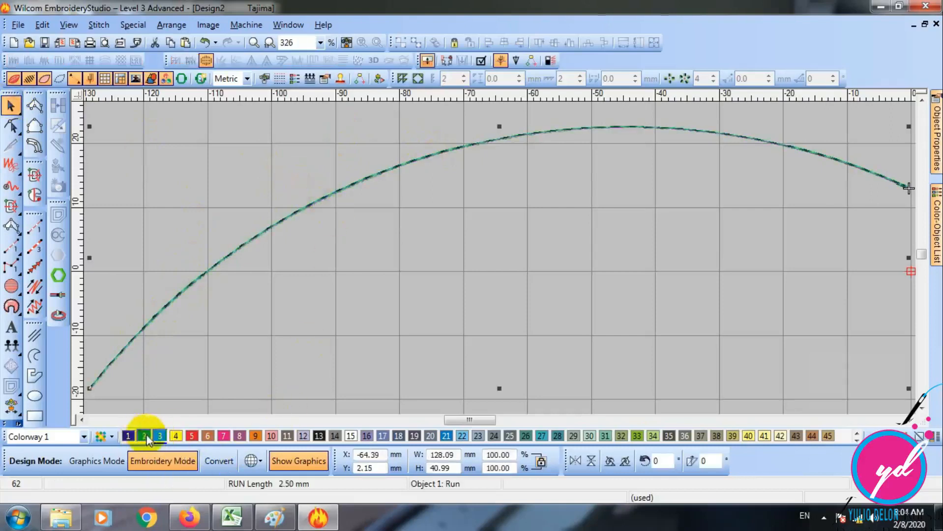
{"action": "left_click", "coordinate": [192, 437]}
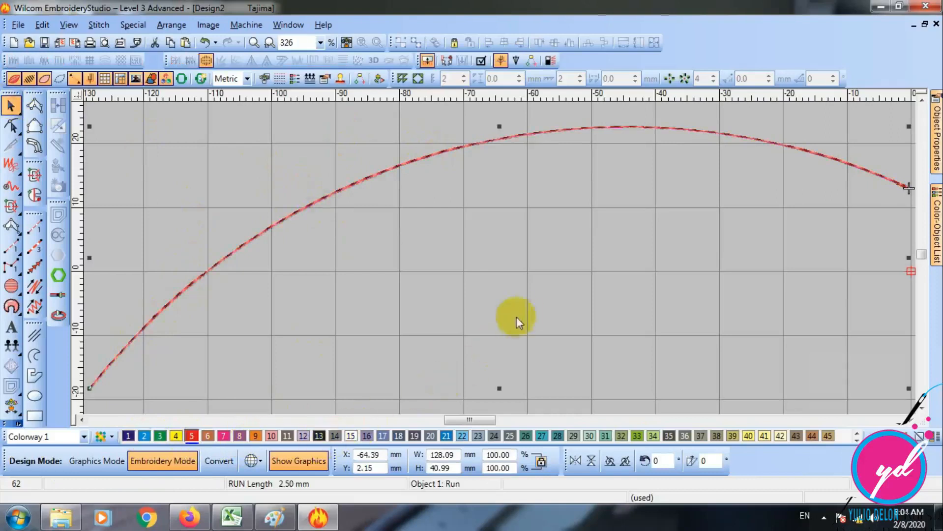
{"action": "left_click", "coordinate": [639, 315]}
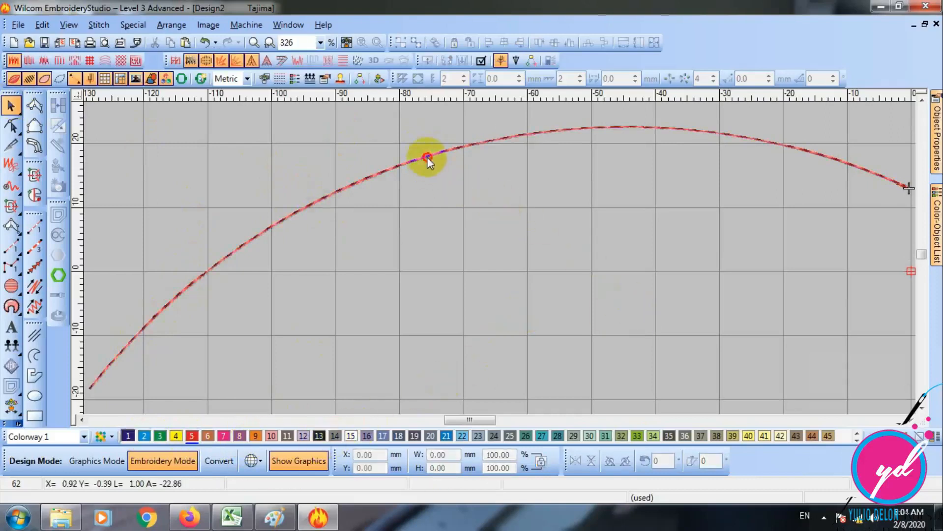
- Open the arc's object properties and set its run stitch length to 3 mm
{"action": "double_click", "coordinate": [427, 158]}
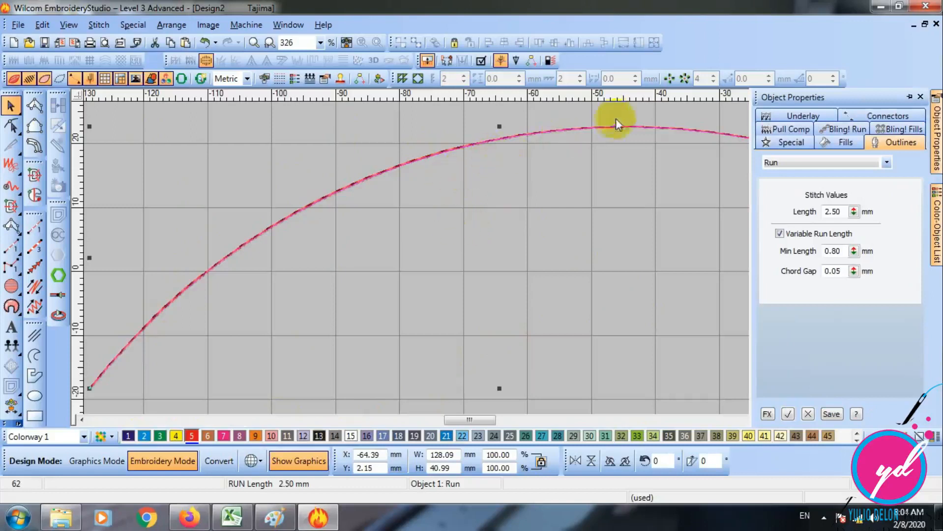
{"action": "double_click", "coordinate": [663, 127]}
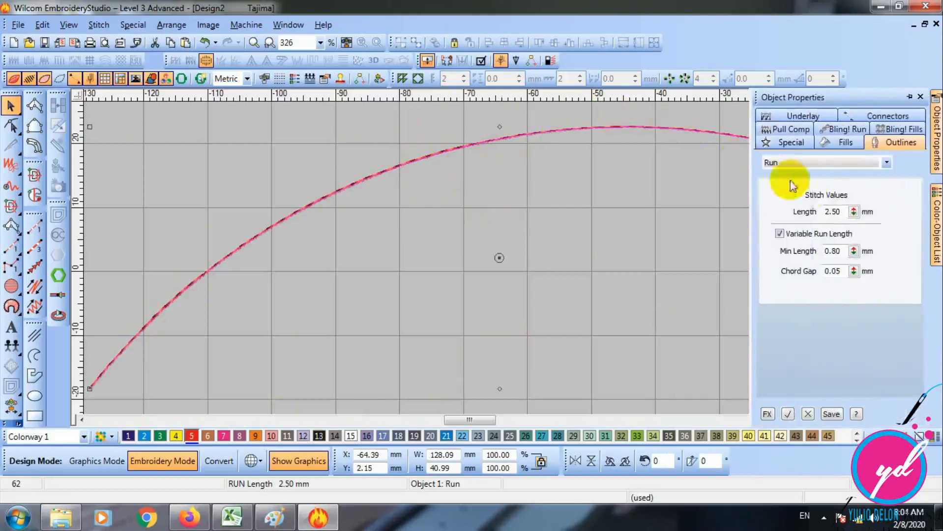
{"action": "left_click", "coordinate": [842, 216]}
{"action": "left_click_drag", "start_coordinate": [841, 216], "coordinate": [806, 212]}
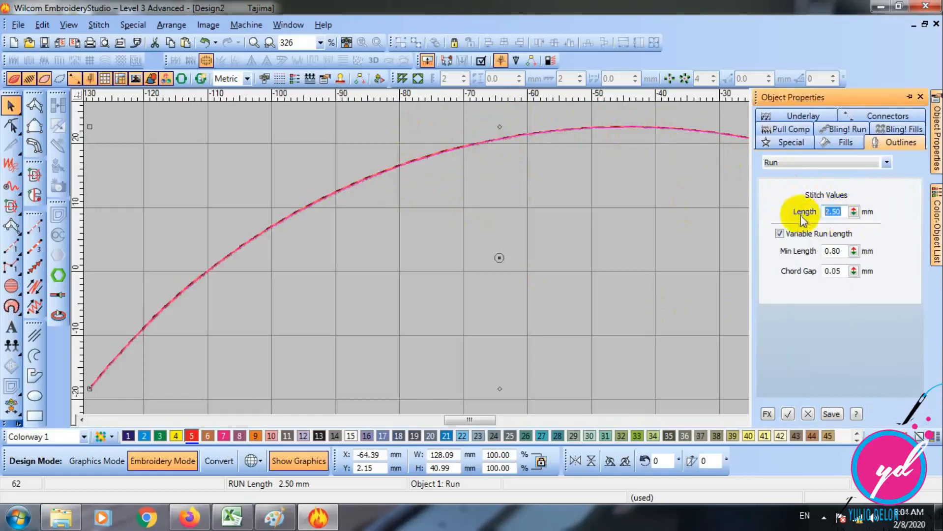
{"action": "type", "text": "3"}
{"action": "key", "text": "Return"}
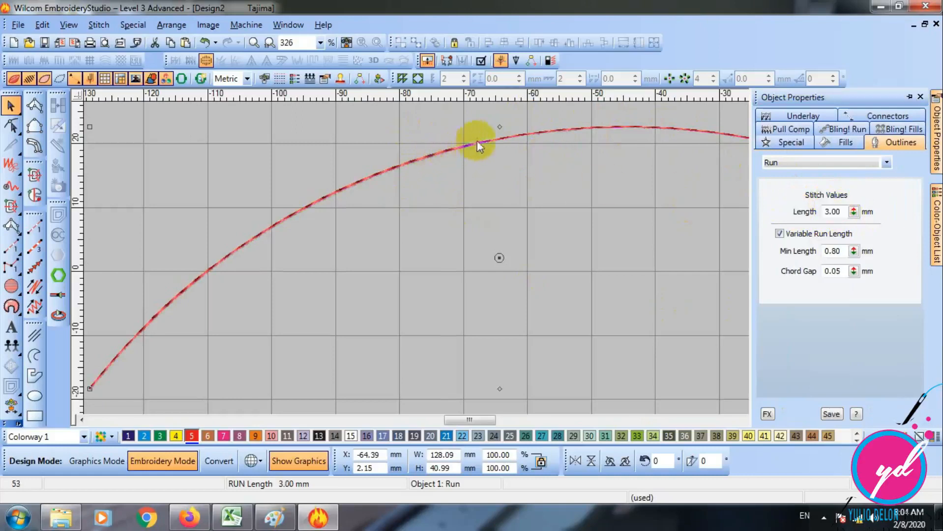
- Set the arc's run stitch length to 5 mm
{"action": "left_click", "coordinate": [830, 212]}
{"action": "left_click_drag", "start_coordinate": [830, 212], "coordinate": [768, 216]}
{"action": "type", "text": "5"}
{"action": "key", "text": "Return"}
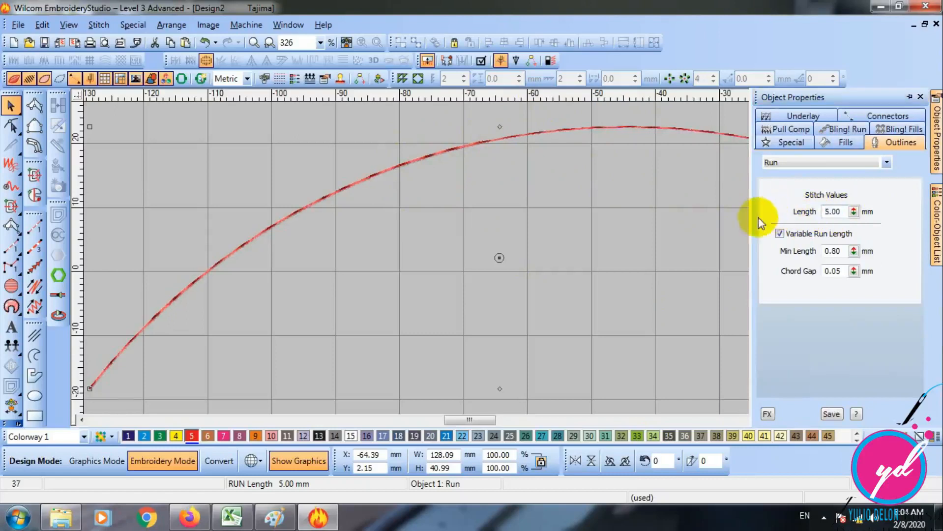
- Set the arc's run stitch length to 2.5 mm
{"action": "left_click_drag", "start_coordinate": [836, 213], "coordinate": [774, 215]}
{"action": "type", "text": "2.5"}
{"action": "key", "text": "Return"}
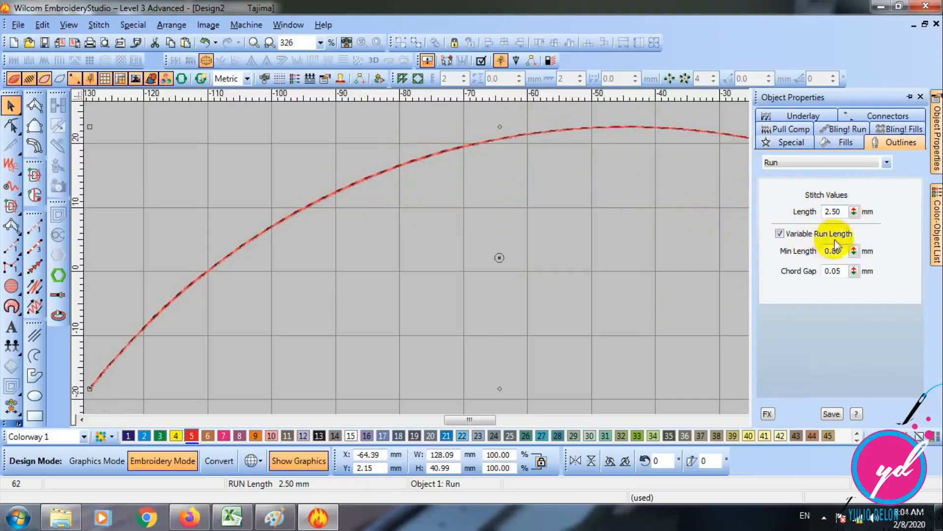
- Set the arc's run stitch length to 1 mm and inspect the shorter stitches up close
{"action": "left_click_drag", "start_coordinate": [845, 213], "coordinate": [783, 211]}
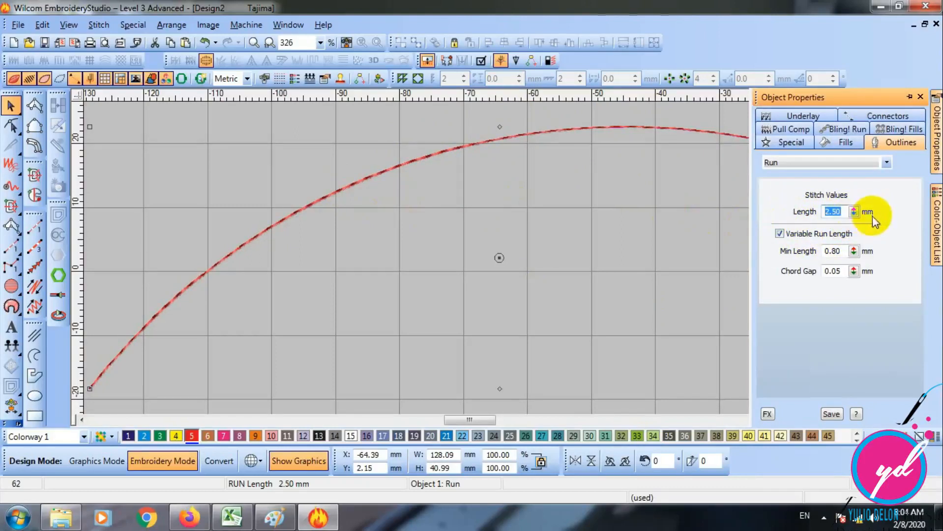
{"action": "type", "text": "1."}
{"action": "key", "text": "Return"}
{"action": "key", "text": "z"}
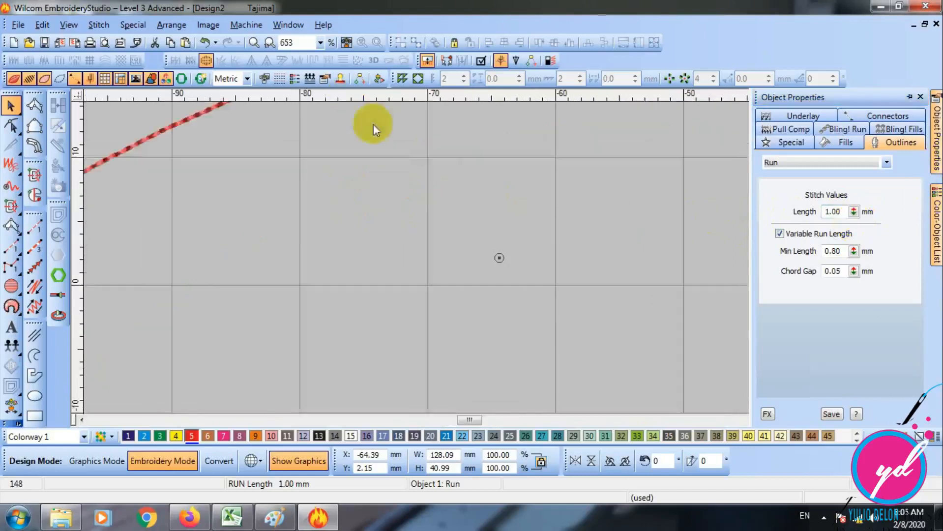
{"action": "scroll", "coordinate": [363, 123], "scroll_direction": "up", "scroll_amount": 2}
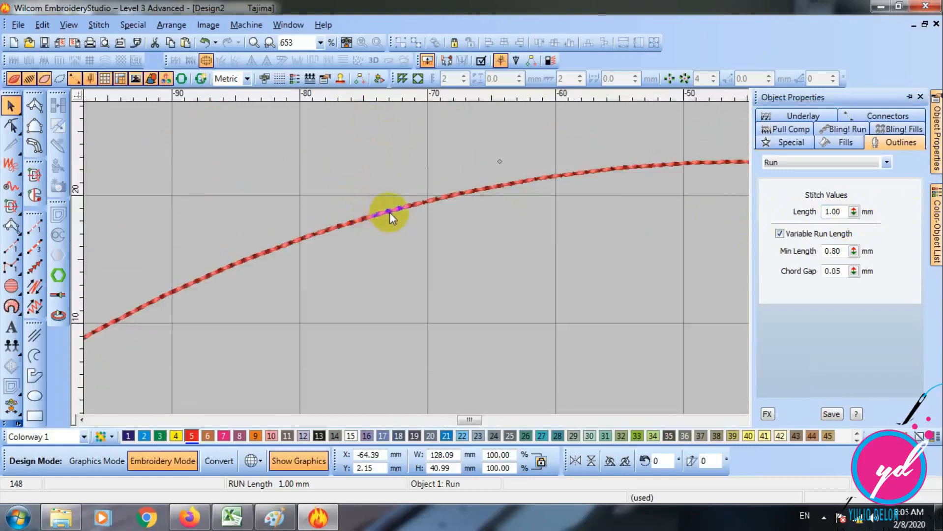
{"action": "key", "text": "0"}
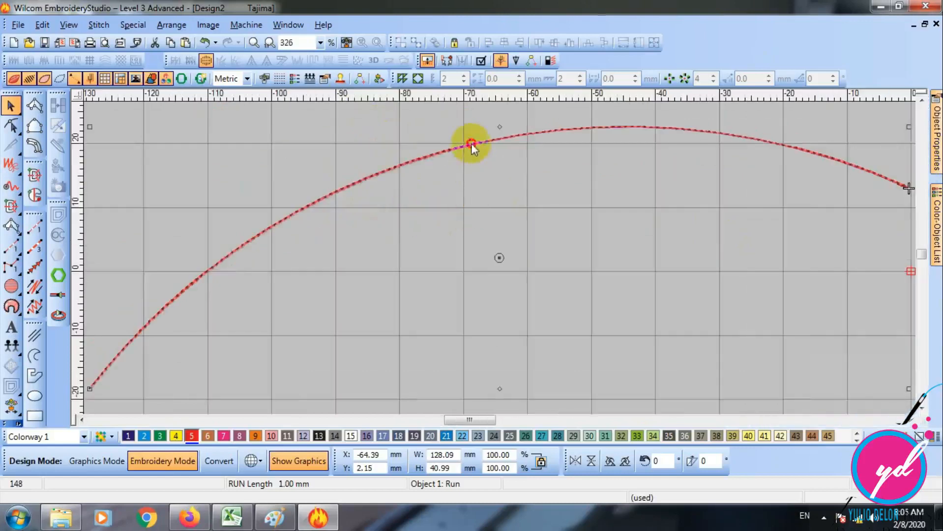
- Restore the arc's run stitch length to 2.50 mm and delete the arc
{"action": "double_click", "coordinate": [471, 143]}
{"action": "left_click_drag", "start_coordinate": [842, 211], "coordinate": [741, 216]}
{"action": "type", "text": "2.50"}
{"action": "key", "text": "Return"}
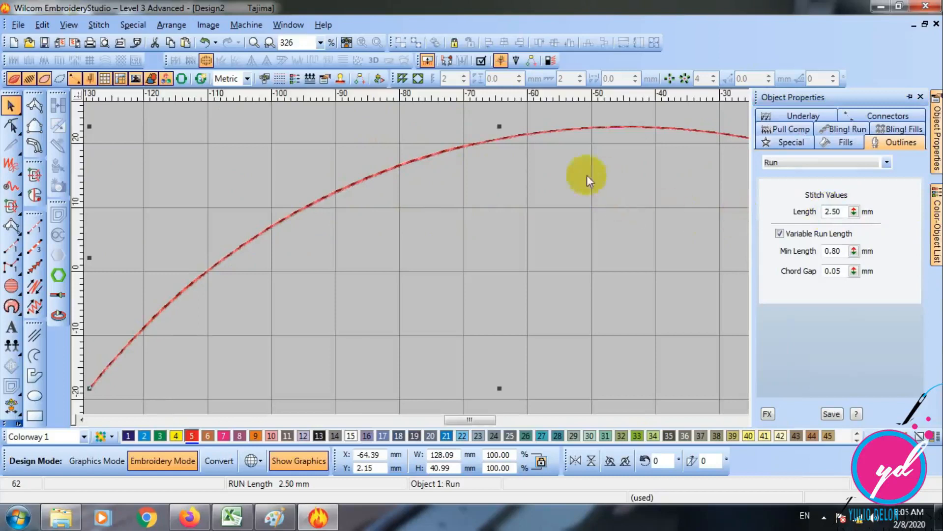
{"action": "key", "text": "Delete"}
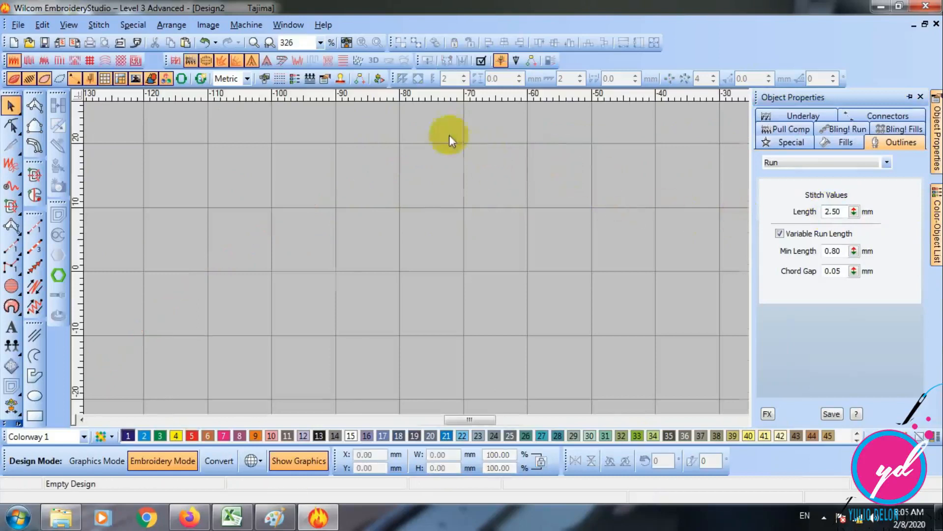
{"action": "key", "text": "shift+z"}
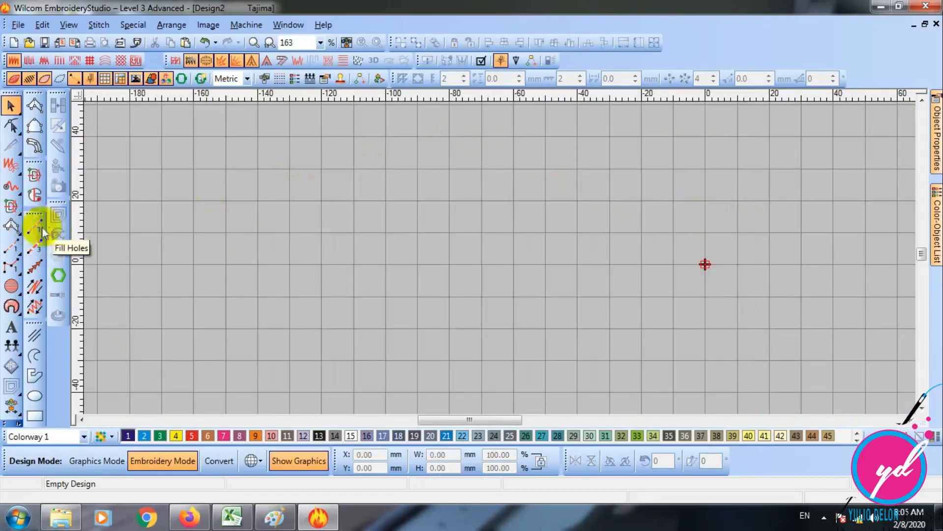
- Digitize a freehand winding run stitch curve with many looping bends, about 70 mm wide and 55 mm high
{"action": "left_click", "coordinate": [35, 228]}
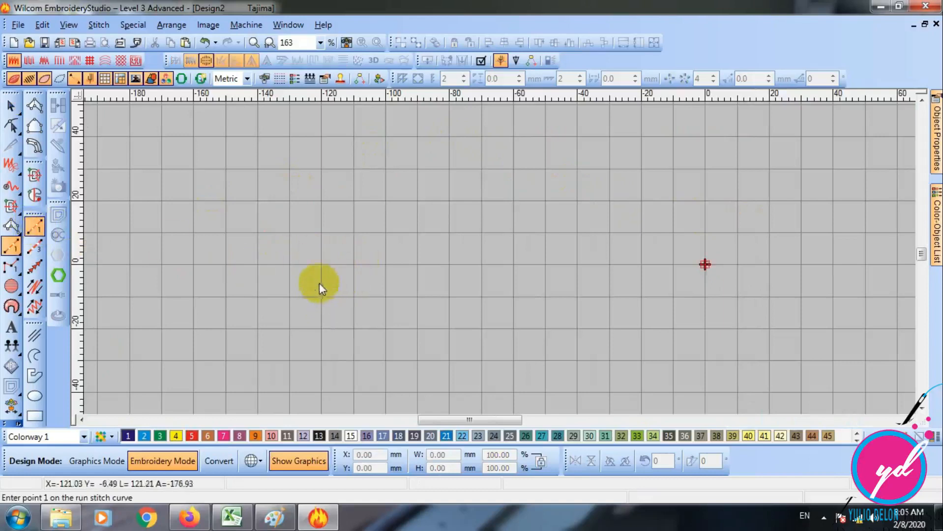
{"action": "left_click", "coordinate": [349, 249]}
{"action": "left_click", "coordinate": [341, 217]}
{"action": "left_click", "coordinate": [366, 261]}
{"action": "left_click", "coordinate": [389, 251]}
{"action": "left_click", "coordinate": [380, 214]}
{"action": "left_click", "coordinate": [366, 193]}
{"action": "left_click", "coordinate": [403, 189]}
{"action": "left_click", "coordinate": [397, 218]}
{"action": "left_click", "coordinate": [408, 238]}
{"action": "left_click", "coordinate": [430, 234]}
{"action": "left_click", "coordinate": [428, 178]}
{"action": "left_click", "coordinate": [458, 194]}
{"action": "left_click", "coordinate": [443, 216]}
{"action": "left_click", "coordinate": [476, 238]}
{"action": "left_click", "coordinate": [470, 208]}
{"action": "left_click", "coordinate": [498, 185]}
{"action": "left_click", "coordinate": [507, 216]}
{"action": "left_click", "coordinate": [492, 229]}
{"action": "left_click", "coordinate": [508, 251]}
{"action": "left_click", "coordinate": [507, 277]}
{"action": "left_click", "coordinate": [477, 281]}
{"action": "left_click", "coordinate": [472, 256]}
{"action": "left_click", "coordinate": [443, 265]}
{"action": "left_click", "coordinate": [461, 293]}
{"action": "left_click", "coordinate": [467, 307]}
{"action": "left_click", "coordinate": [433, 316]}
{"action": "left_click", "coordinate": [429, 262]}
{"action": "left_click", "coordinate": [405, 269]}
{"action": "left_click", "coordinate": [396, 292]}
{"action": "left_click", "coordinate": [387, 328]}
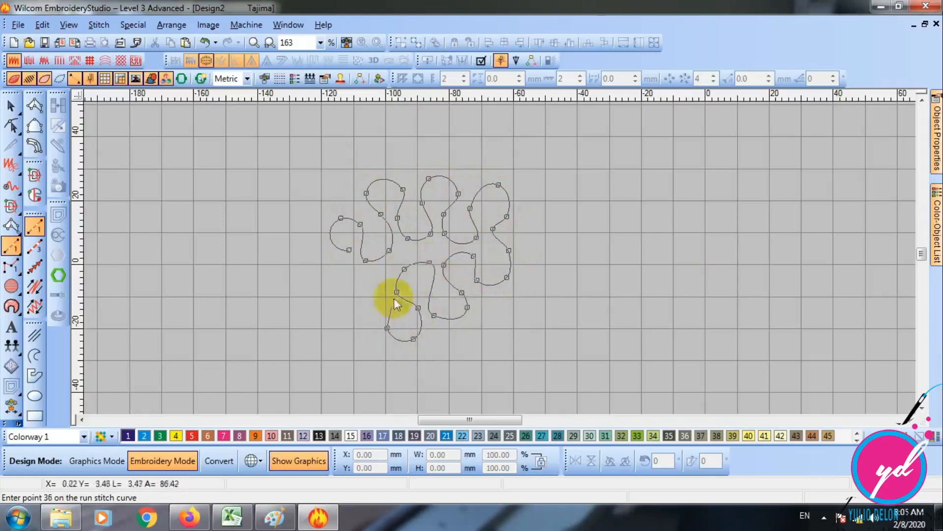
{"action": "left_click", "coordinate": [395, 292]}
{"action": "left_click", "coordinate": [387, 297]}
{"action": "left_click", "coordinate": [375, 277]}
{"action": "left_click", "coordinate": [357, 294]}
{"action": "left_click", "coordinate": [375, 322]}
{"action": "left_click", "coordinate": [371, 341]}
{"action": "left_click", "coordinate": [354, 351]}
{"action": "left_click", "coordinate": [347, 326]}
{"action": "left_click", "coordinate": [322, 328]}
{"action": "left_click", "coordinate": [288, 330]}
{"action": "left_click", "coordinate": [297, 305]}
{"action": "left_click", "coordinate": [326, 302]}
{"action": "left_click", "coordinate": [335, 284]}
{"action": "left_click", "coordinate": [302, 256]}
{"action": "left_click", "coordinate": [307, 231]}
{"action": "key", "text": "Return"}
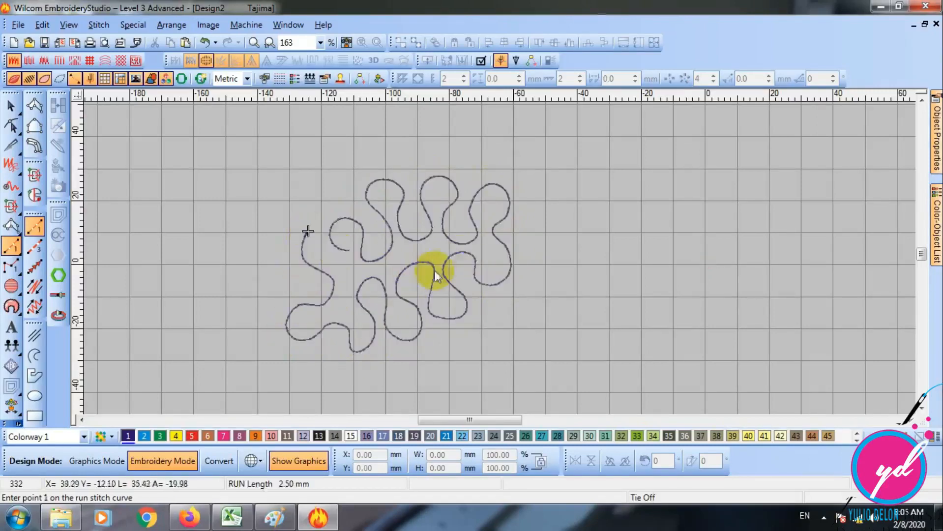
- Recolour the winding run stitch curve with thread colour 4 (yellow)
{"action": "left_click", "coordinate": [11, 105]}
{"action": "left_click", "coordinate": [176, 436]}
{"action": "left_click", "coordinate": [573, 221]}
- Scale the yellow winding curve down to about 61 mm wide and 48 mm high, and fit it in view
{"action": "scroll", "coordinate": [388, 256], "scroll_direction": "up", "scroll_amount": 1}
{"action": "scroll", "coordinate": [431, 230], "scroll_direction": "down", "scroll_amount": 1}
{"action": "left_click_drag", "start_coordinate": [511, 174], "coordinate": [481, 201]}
{"action": "left_click", "coordinate": [542, 215]}
{"action": "key", "text": "0"}
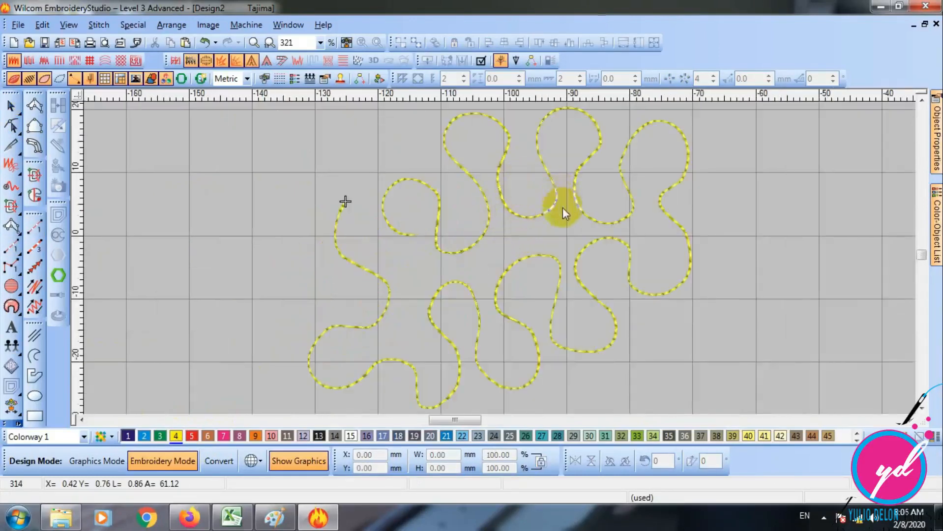
- Select the yellow winding curve and delete it
{"action": "key", "text": "shift+z"}
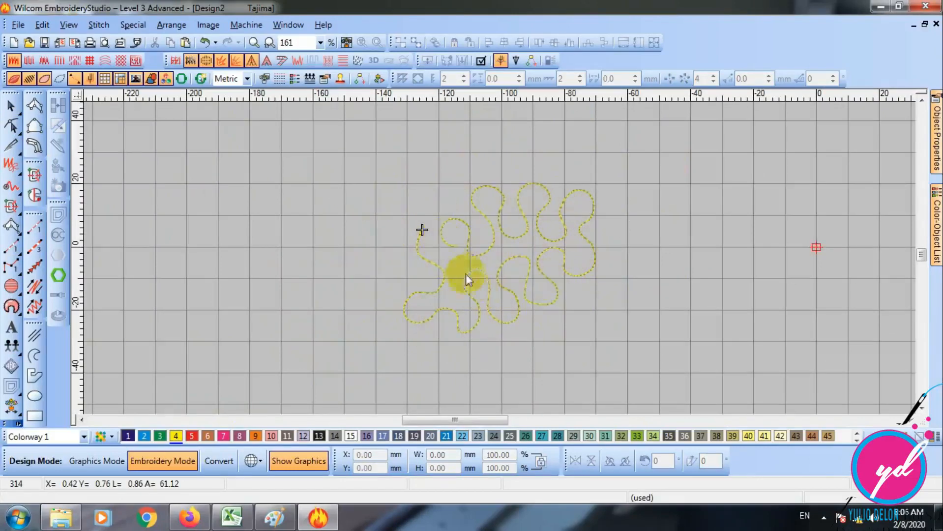
{"action": "left_click", "coordinate": [476, 252]}
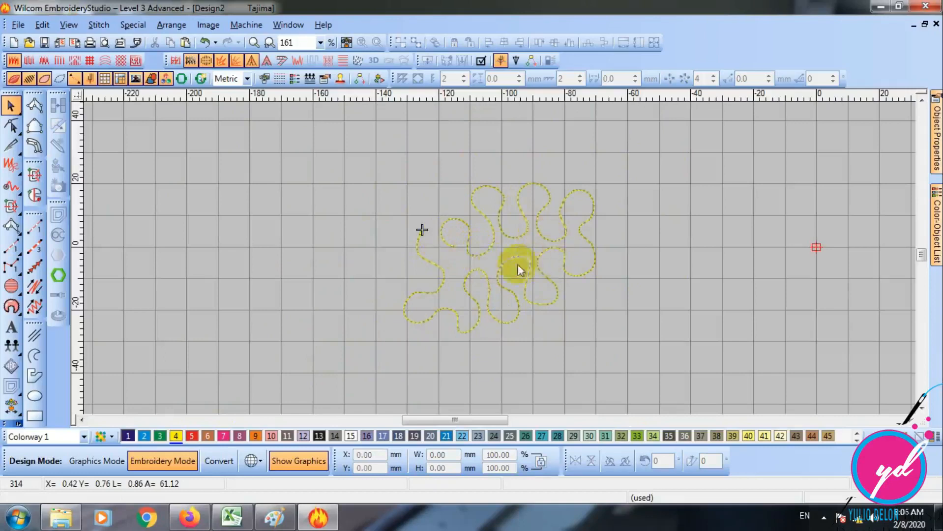
{"action": "left_click", "coordinate": [495, 277]}
{"action": "key", "text": "Delete"}
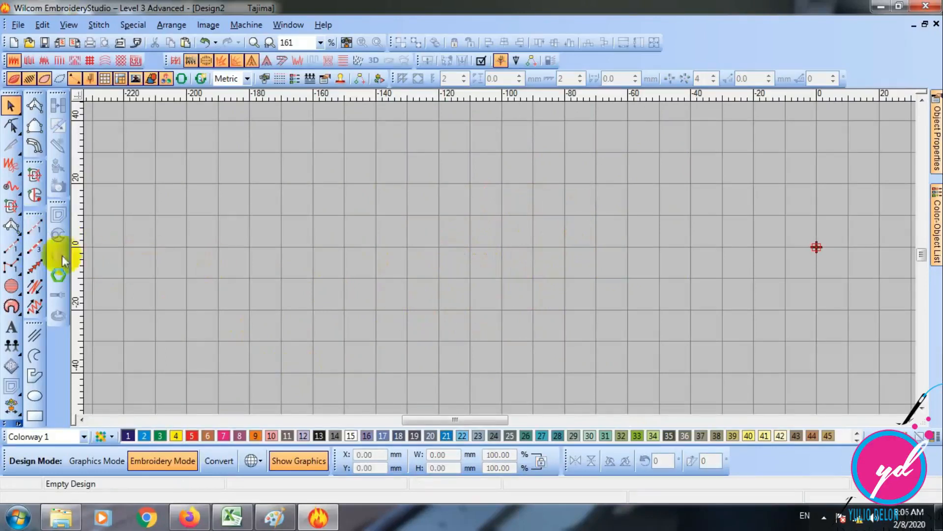
- Digitize a run stitch fan of four straight lines radiating upward from one shared base point, about 13 mm wide and 44 mm high
{"action": "left_click", "coordinate": [36, 227]}
{"action": "left_click", "coordinate": [442, 289]}
{"action": "left_click", "coordinate": [403, 207]}
{"action": "left_click", "coordinate": [442, 289]}
{"action": "left_click", "coordinate": [405, 174]}
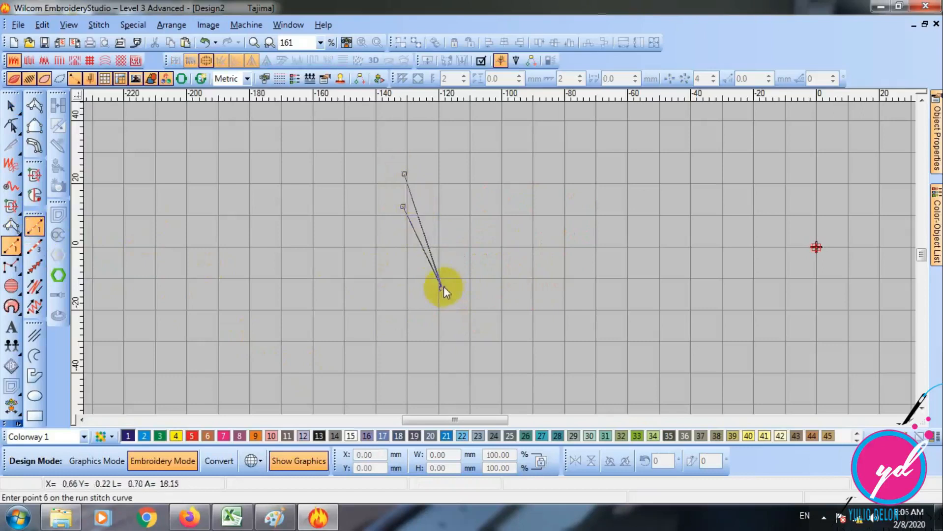
{"action": "left_click", "coordinate": [443, 287]}
{"action": "left_click", "coordinate": [417, 152]}
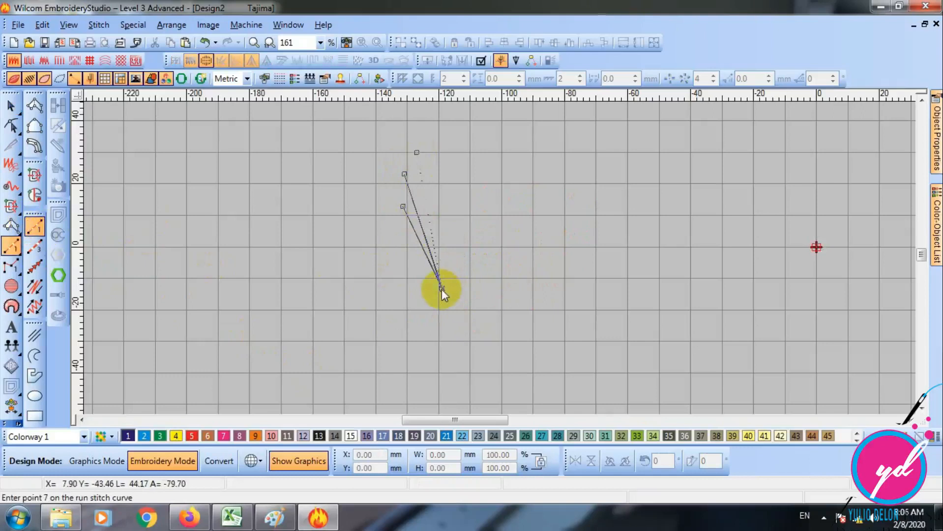
{"action": "left_click", "coordinate": [441, 289]}
{"action": "left_click", "coordinate": [433, 158]}
{"action": "left_click", "coordinate": [441, 289]}
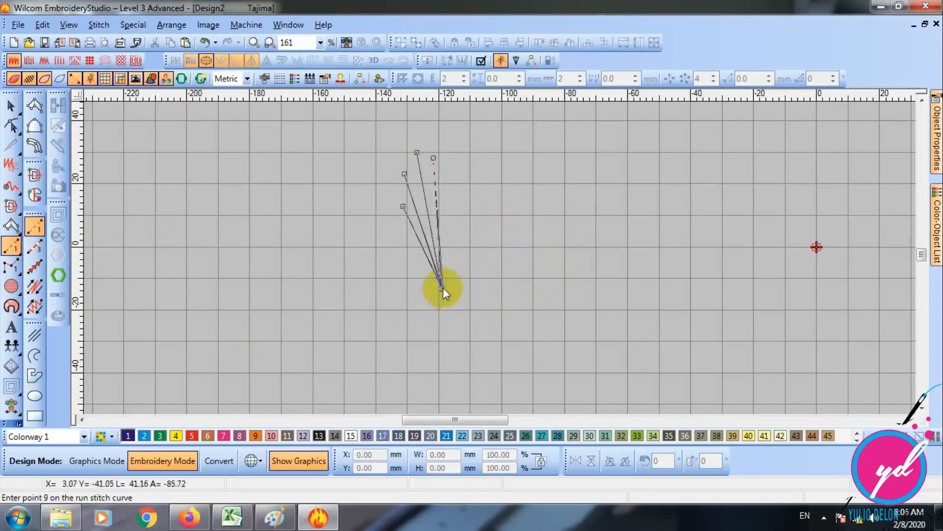
{"action": "key", "text": "Return"}
- Recolour the run stitch fan with thread colour 4 (yellow) and fit it in view
{"action": "left_click", "coordinate": [10, 106]}
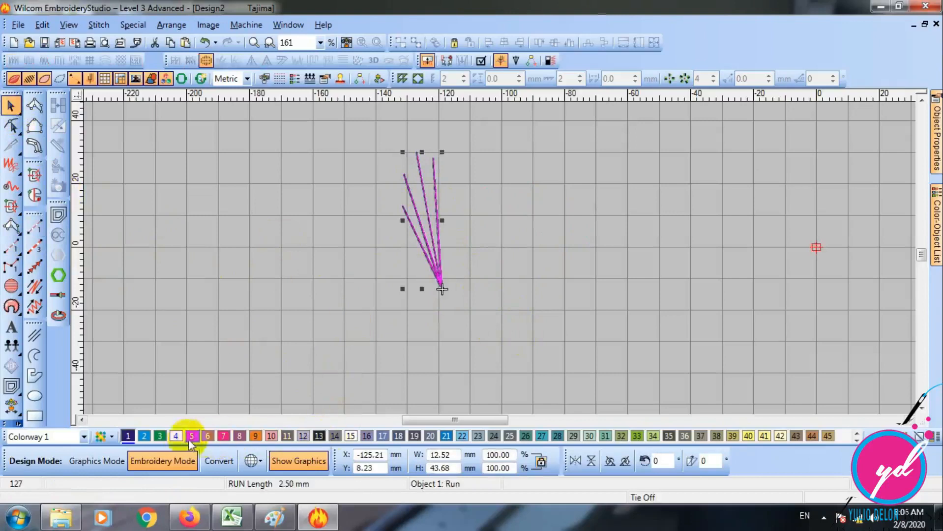
{"action": "left_click", "coordinate": [175, 436]}
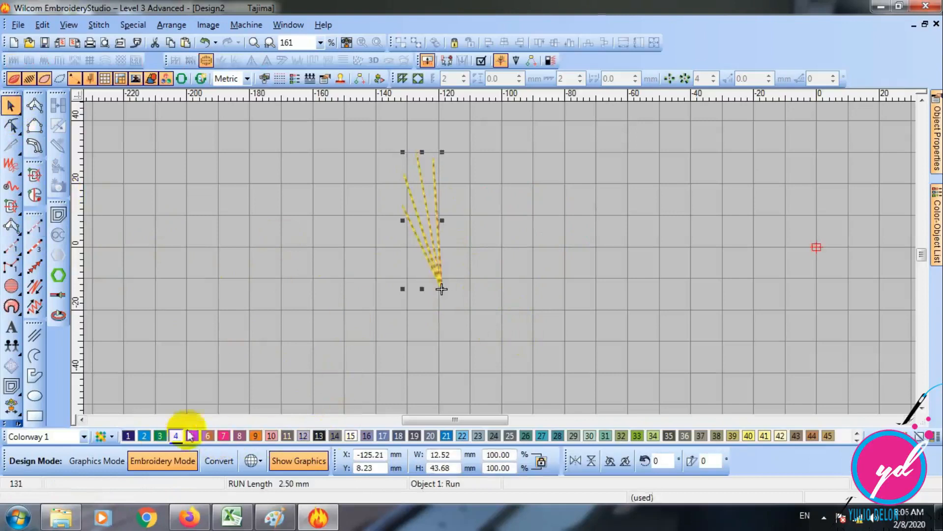
{"action": "left_click", "coordinate": [33, 229]}
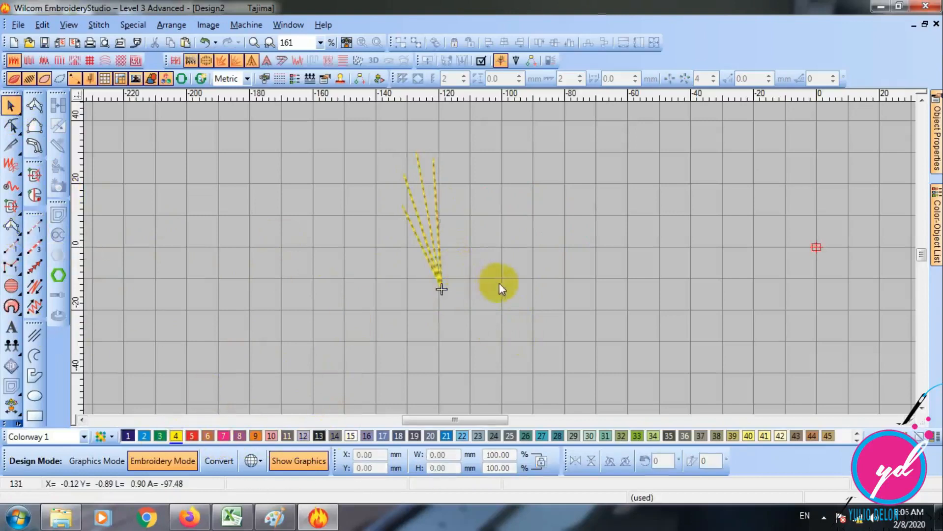
{"action": "key", "text": "0"}
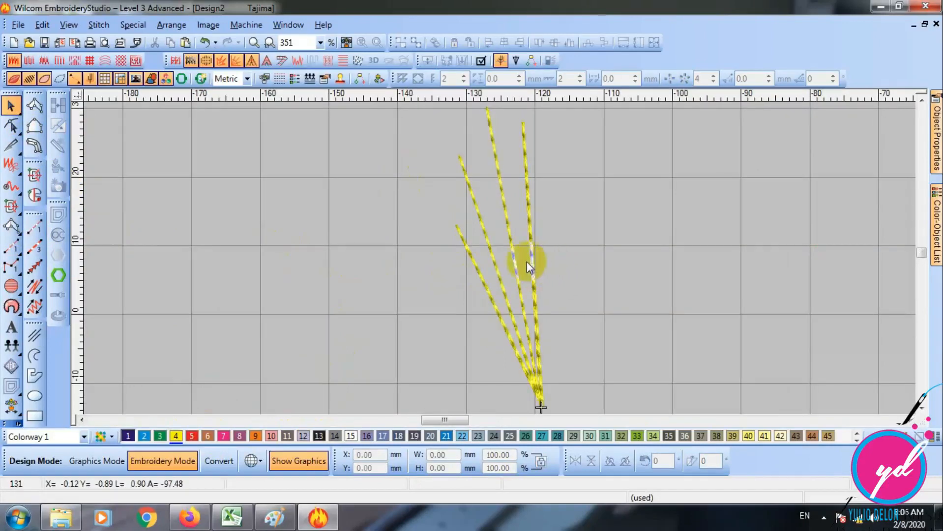
- Turn off the realistic stitch view and travel through the fan from its first stitch to examine the stitching order, and restore the view
{"action": "key", "text": "t"}
{"action": "key", "text": "Home"}
{"action": "key", "text": "Right"}
{"action": "key", "text": "Right"}
{"action": "key", "text": "Right"}
{"action": "key", "text": "Right"}
{"action": "key", "text": "Right"}
{"action": "key", "text": "Right"}
{"action": "key", "text": "Right"}
{"action": "key", "text": "Right"}
{"action": "key", "text": "Right"}
{"action": "key", "text": "Right"}
{"action": "key", "text": "Right"}
{"action": "key", "text": "Right"}
{"action": "key", "text": "Right"}
{"action": "key", "text": "Right"}
{"action": "key", "text": "Right"}
{"action": "key", "text": "Right"}
{"action": "key", "text": "Right"}
{"action": "key", "text": "Right"}
{"action": "key", "text": "Right"}
{"action": "key", "text": "Right"}
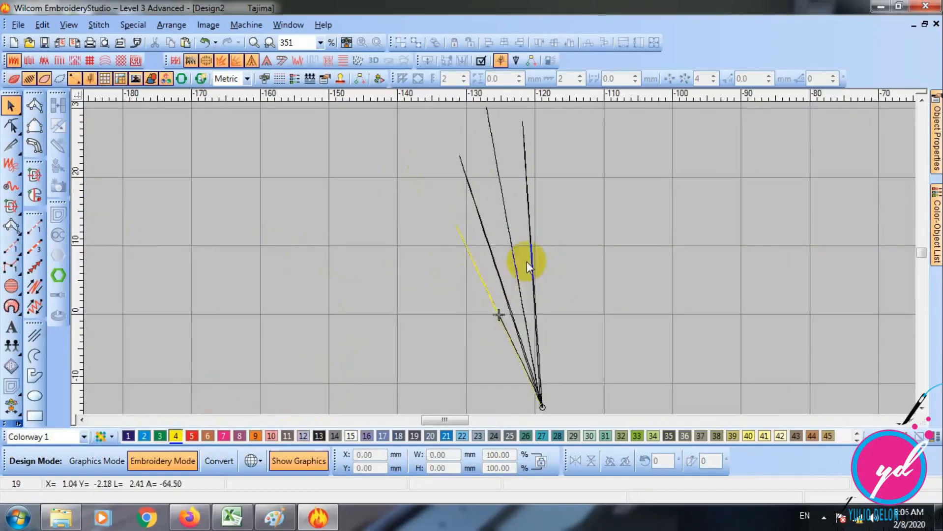
{"action": "key", "text": "Right"}
{"action": "key", "text": "Right"}
{"action": "key", "text": "Right"}
{"action": "key", "text": "Right"}
{"action": "key", "text": "Right"}
{"action": "key", "text": "Right"}
{"action": "key", "text": "Right"}
{"action": "key", "text": "Right"}
{"action": "key", "text": "Right"}
{"action": "key", "text": "Right"}
{"action": "key", "text": "Right"}
{"action": "key", "text": "Right"}
{"action": "key", "text": "Right"}
{"action": "key", "text": "Right"}
{"action": "key", "text": "Right"}
{"action": "key", "text": "Right"}
{"action": "key", "text": "Right"}
{"action": "key", "text": "Right"}
{"action": "key", "text": "Right"}
{"action": "key", "text": "Right"}
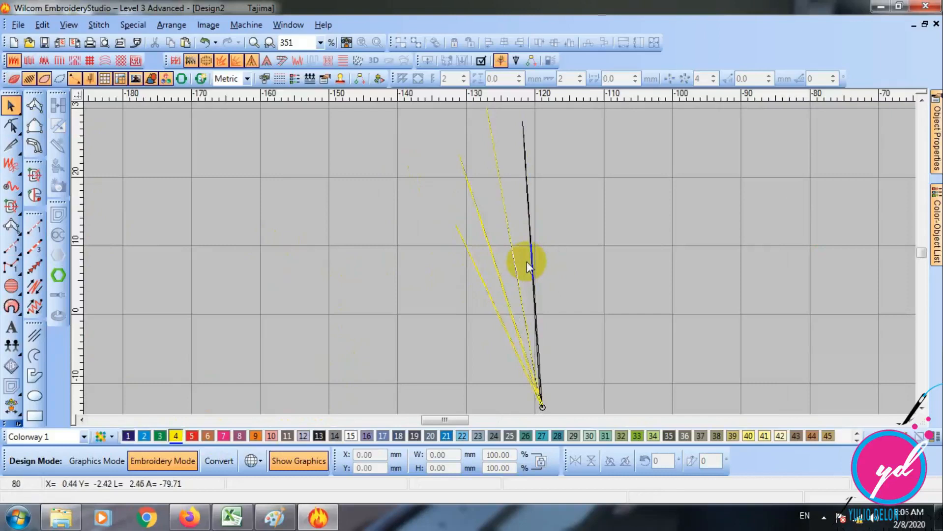
{"action": "key", "text": "Right"}
{"action": "key", "text": "Right"}
{"action": "key", "text": "Right"}
{"action": "key", "text": "Right"}
{"action": "key", "text": "Right"}
{"action": "key", "text": "Right"}
{"action": "key", "text": "Right"}
{"action": "key", "text": "Right"}
{"action": "key", "text": "Right"}
{"action": "key", "text": "Right"}
{"action": "key", "text": "Right"}
{"action": "key", "text": "Right"}
{"action": "key", "text": "Right"}
{"action": "key", "text": "Right"}
{"action": "key", "text": "Right"}
{"action": "key", "text": "Right"}
{"action": "key", "text": "Right"}
{"action": "key", "text": "Right"}
{"action": "key", "text": "Right"}
{"action": "key", "text": "Right"}
{"action": "key", "text": "t"}
- Select the yellow run stitch fan and delete it
{"action": "left_click", "coordinate": [536, 263]}
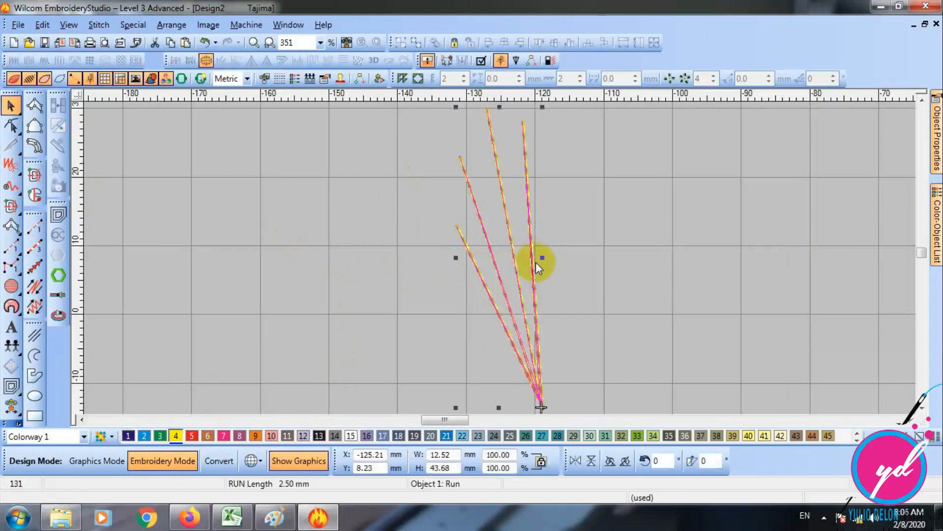
{"action": "key", "text": "Delete"}
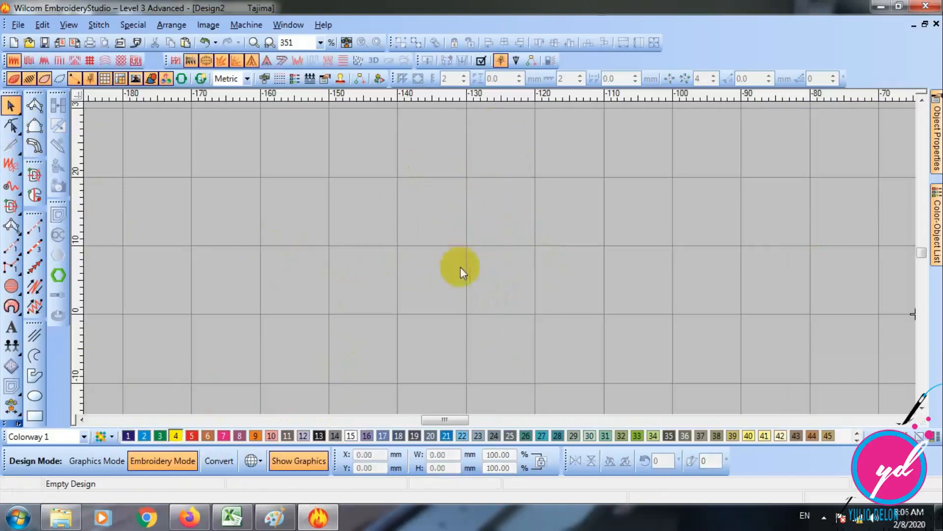
- Switch to the open LATIHAN 4 design window
{"action": "left_click", "coordinate": [40, 233]}
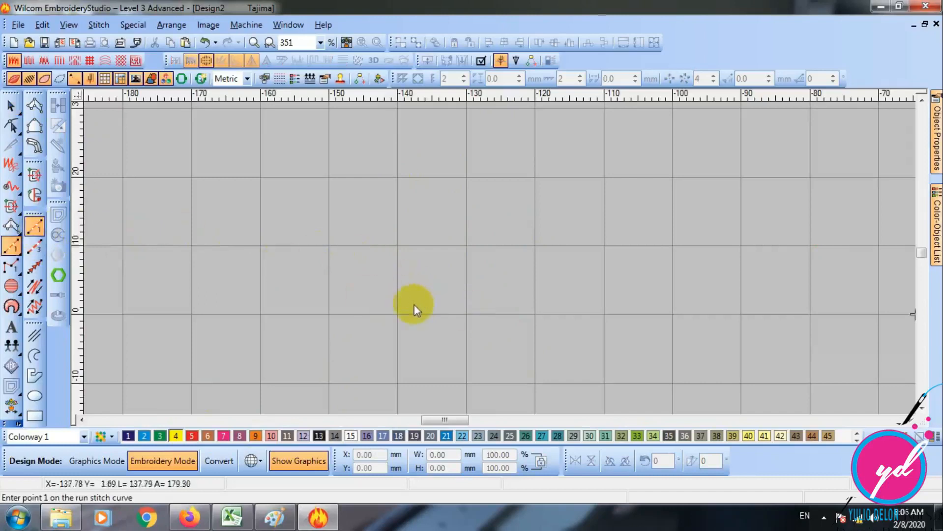
{"action": "left_click", "coordinate": [61, 516]}
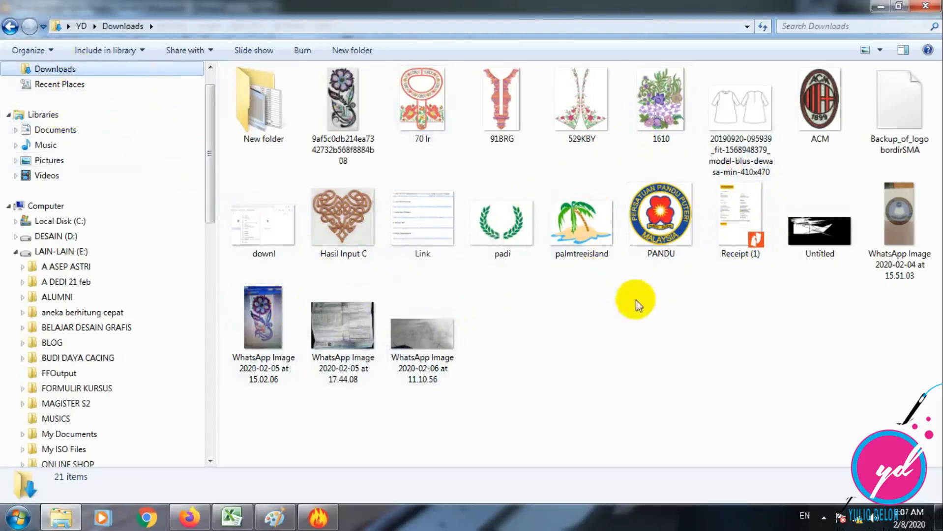
{"action": "left_click", "coordinate": [316, 519]}
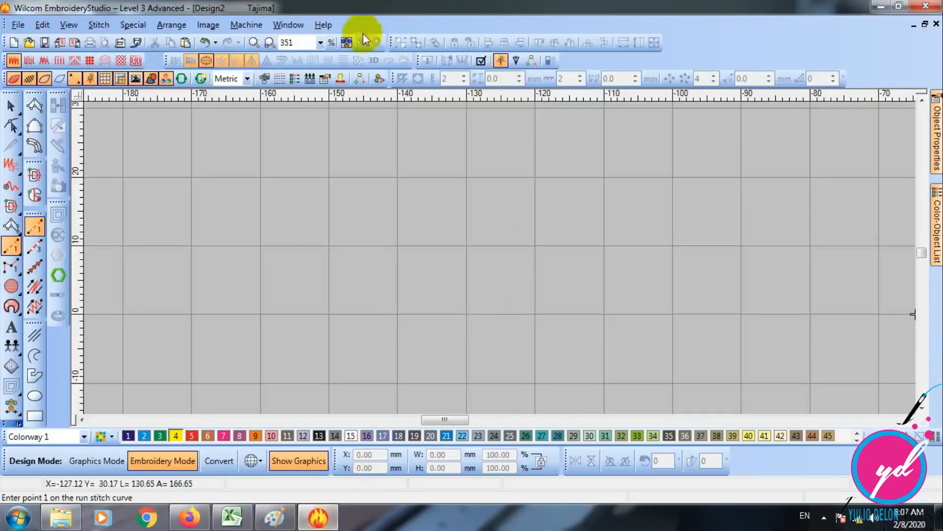
{"action": "left_click", "coordinate": [294, 24]}
{"action": "left_click", "coordinate": [317, 132]}
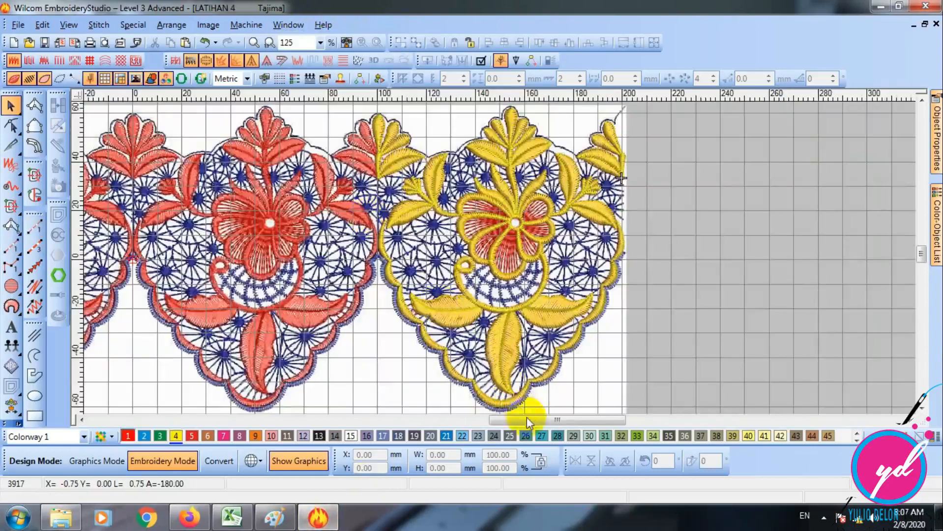
- Show the background artwork and examine the red and blue lace pattern beside the digitized yellow motif
{"action": "left_click_drag", "start_coordinate": [527, 418], "coordinate": [486, 419]}
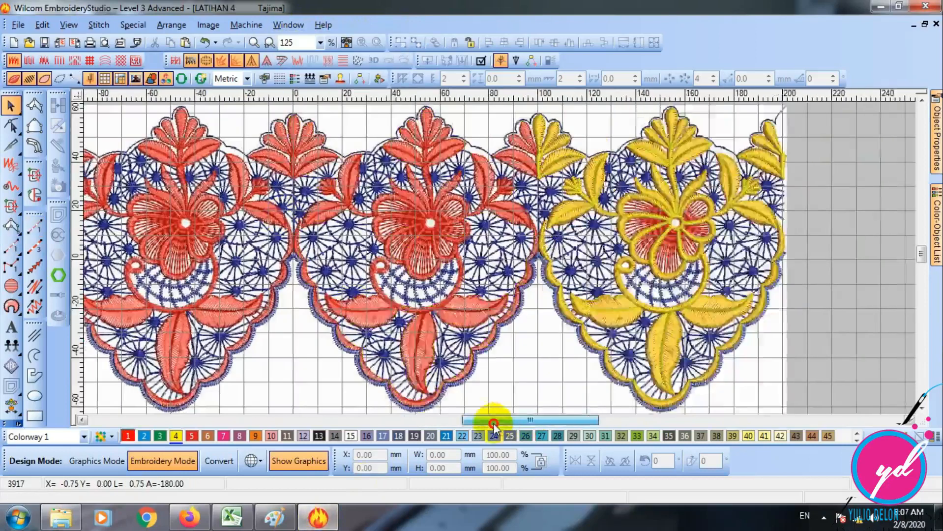
{"action": "key", "text": "z"}
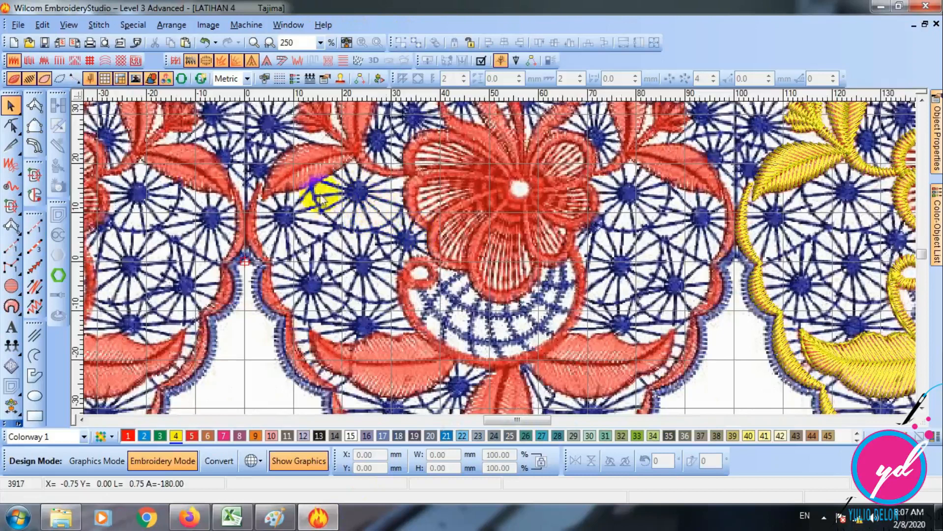
{"action": "key", "text": "shift+z"}
{"action": "key", "text": "d"}
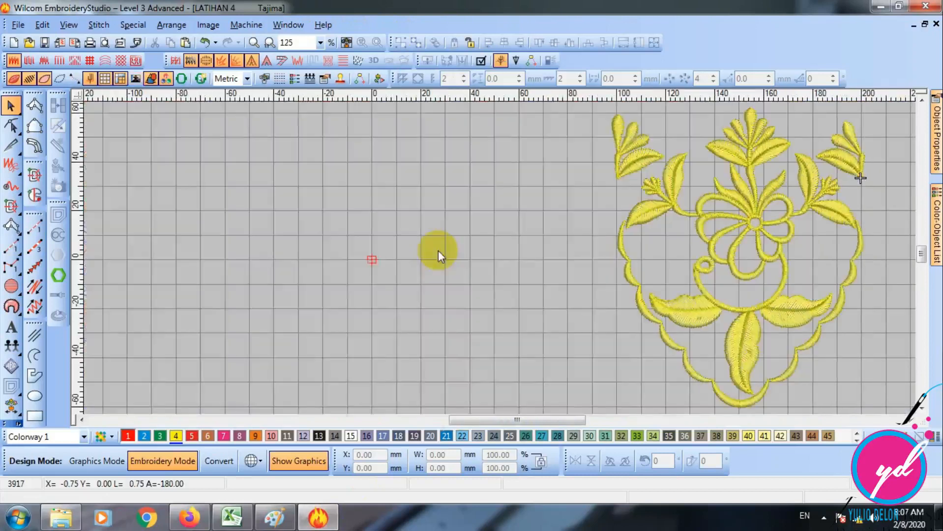
{"action": "key", "text": "d"}
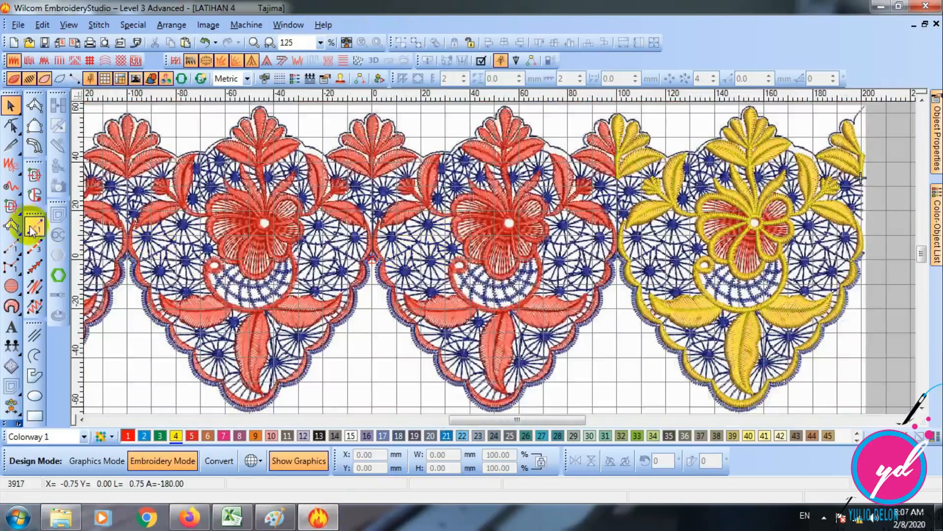
{"action": "key", "text": "d"}
{"action": "left_click_drag", "start_coordinate": [551, 420], "coordinate": [601, 420]}
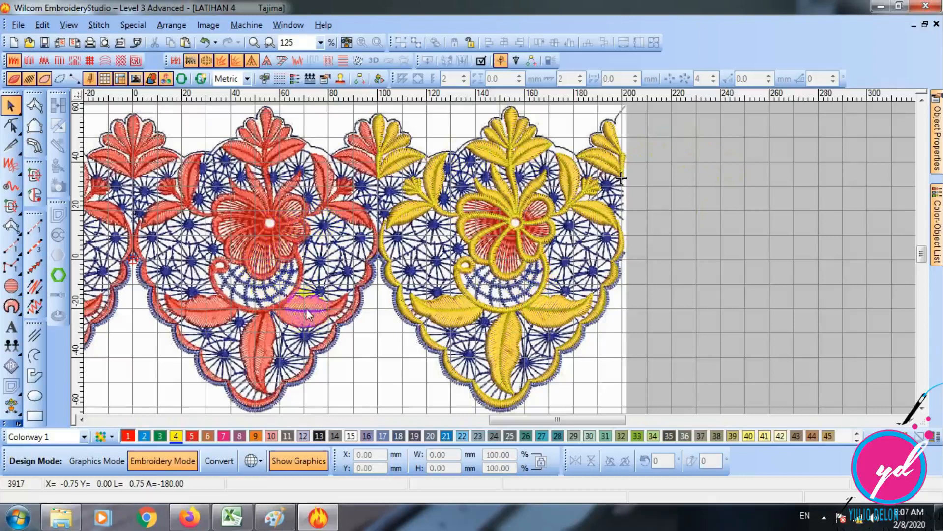
- Compare the yellow digitized flower motif with the lace artwork, with the background image hidden and shown
{"action": "key", "text": "d"}
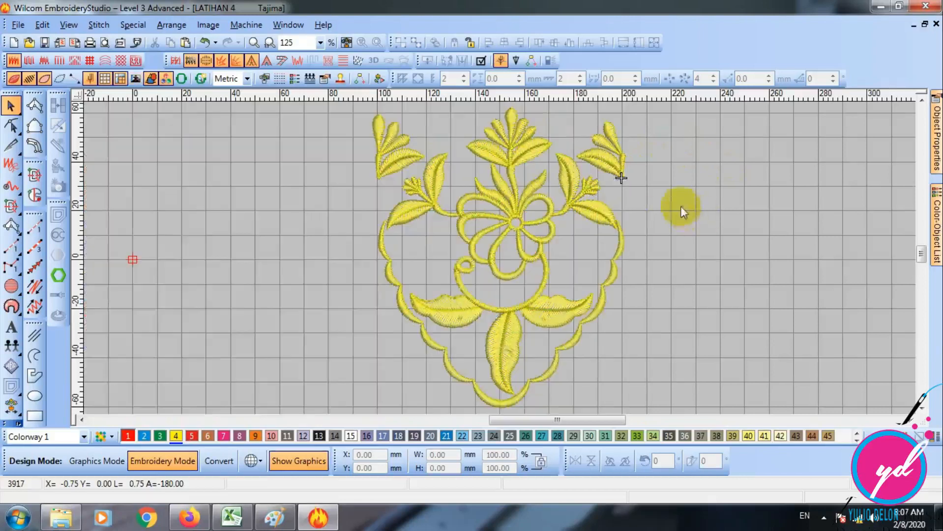
{"action": "key", "text": "d"}
{"action": "key", "text": "d"}
{"action": "key", "text": "z"}
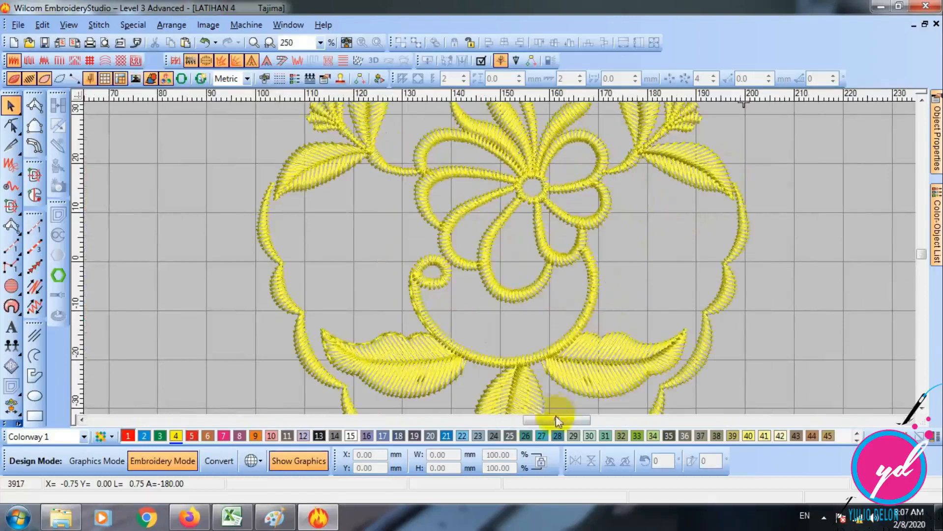
{"action": "left_click_drag", "start_coordinate": [530, 421], "coordinate": [539, 422]}
{"action": "key", "text": "d"}
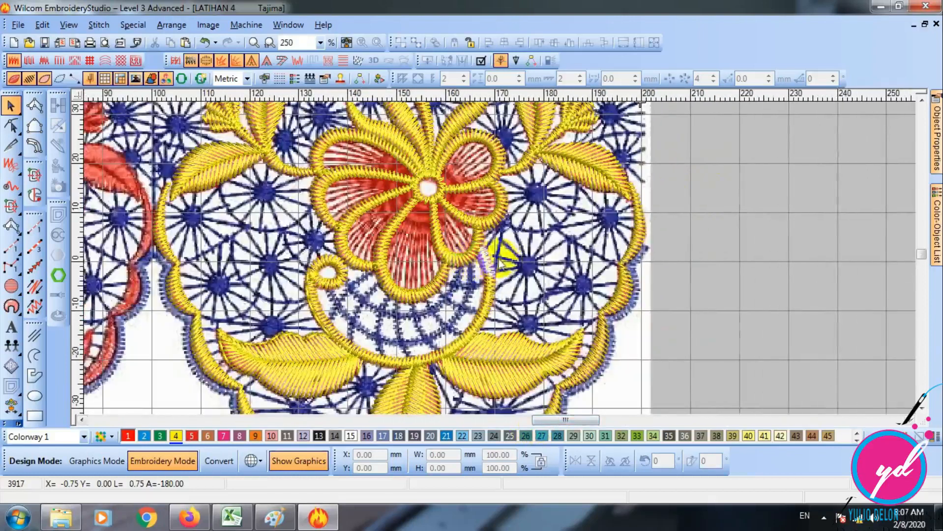
{"action": "key", "text": "shift+z"}
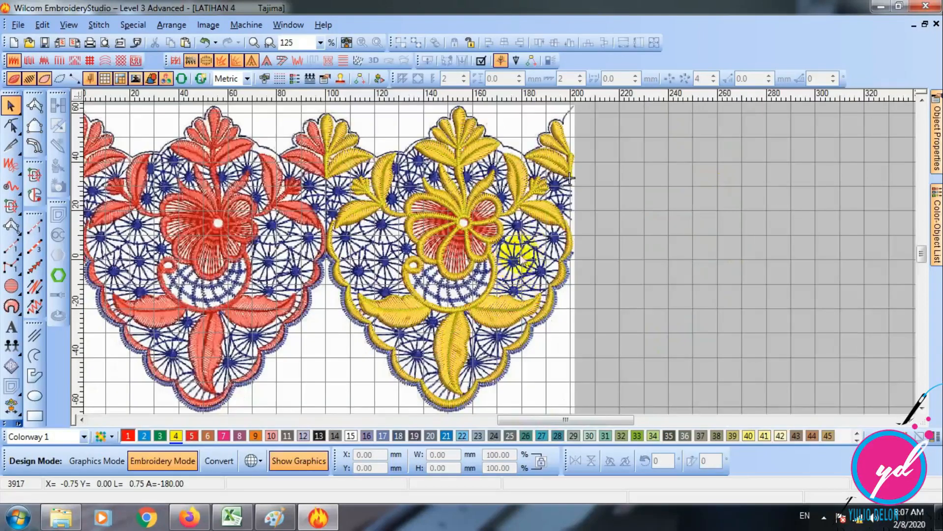
{"action": "key", "text": "z"}
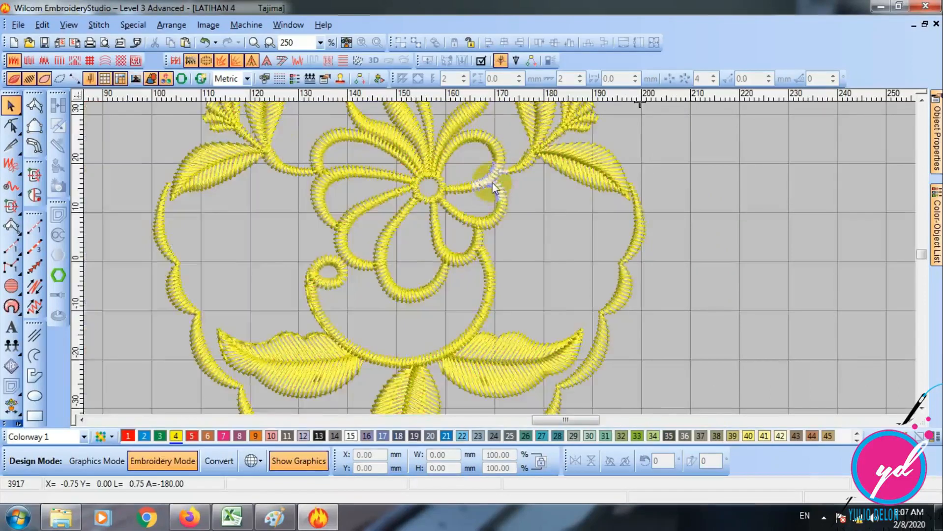
{"action": "key", "text": "shift+z"}
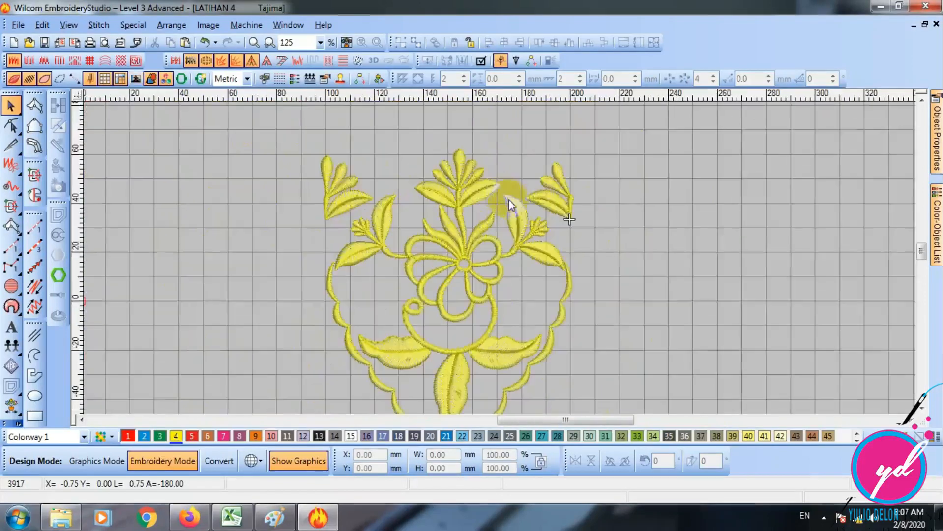
- With the Run tool active, hide the stitches around the flower and the leaves beside it so that only the object outlines are displayed
{"action": "left_click", "coordinate": [573, 230]}
{"action": "left_click", "coordinate": [669, 315]}
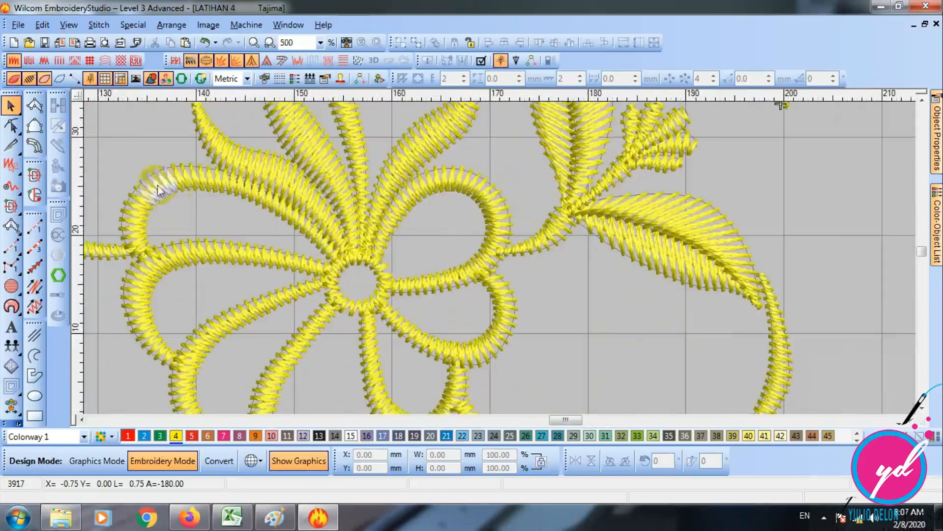
{"action": "left_click", "coordinate": [34, 226]}
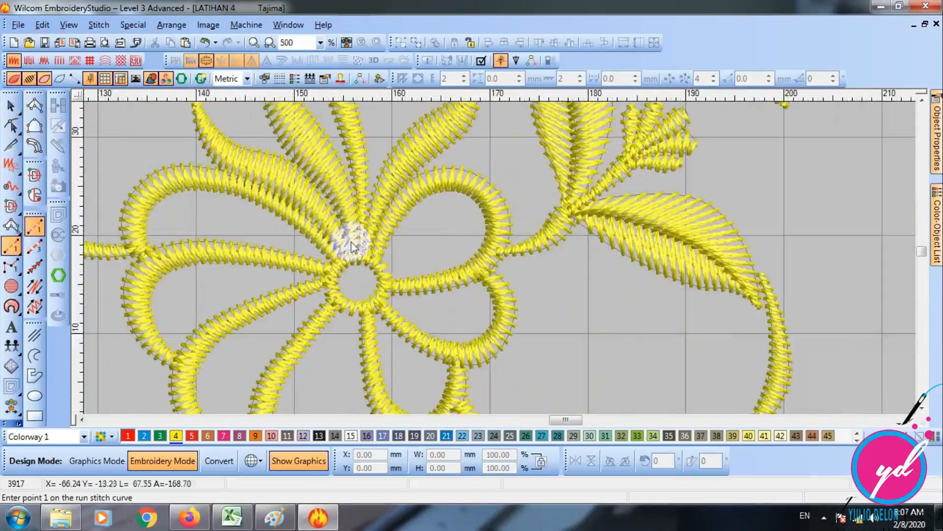
{"action": "left_click", "coordinate": [908, 420]}
{"action": "scroll", "coordinate": [543, 250], "scroll_direction": "up", "scroll_amount": 1}
{"action": "scroll", "coordinate": [525, 263], "scroll_direction": "up", "scroll_amount": 1}
{"action": "scroll", "coordinate": [525, 264], "scroll_direction": "down", "scroll_amount": 1}
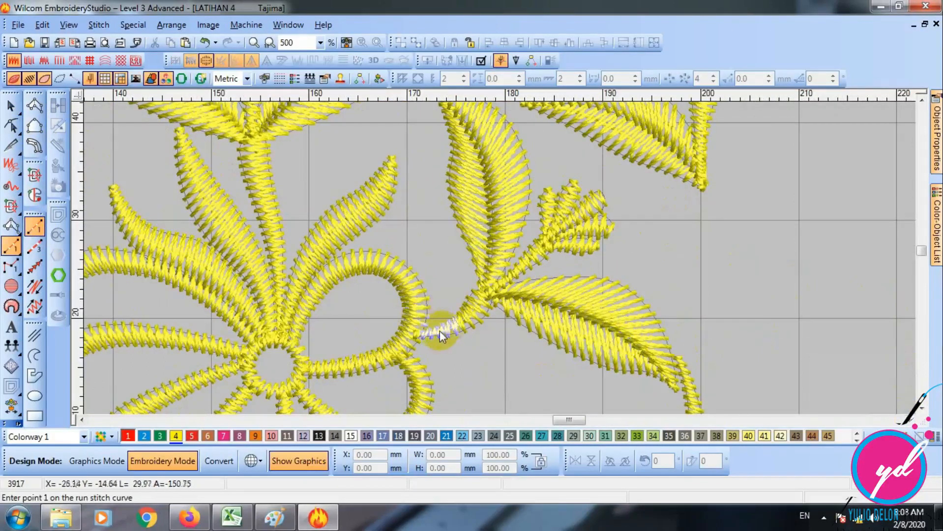
{"action": "key", "text": "s"}
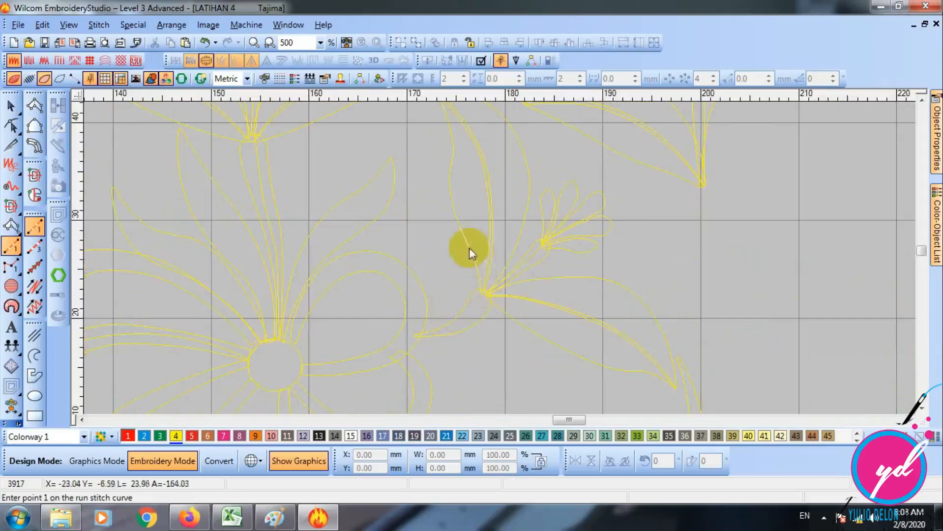
- Start a run stitch curve at the flower's petal edge and trace the curved stem's upper edge to the upright leaf's base
{"action": "key", "text": "z"}
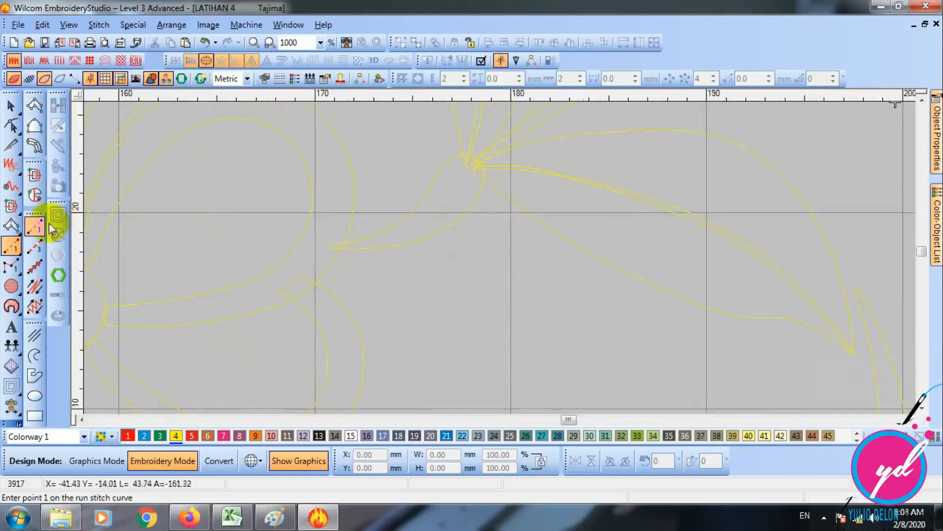
{"action": "left_click", "coordinate": [344, 243]}
{"action": "key", "text": "z"}
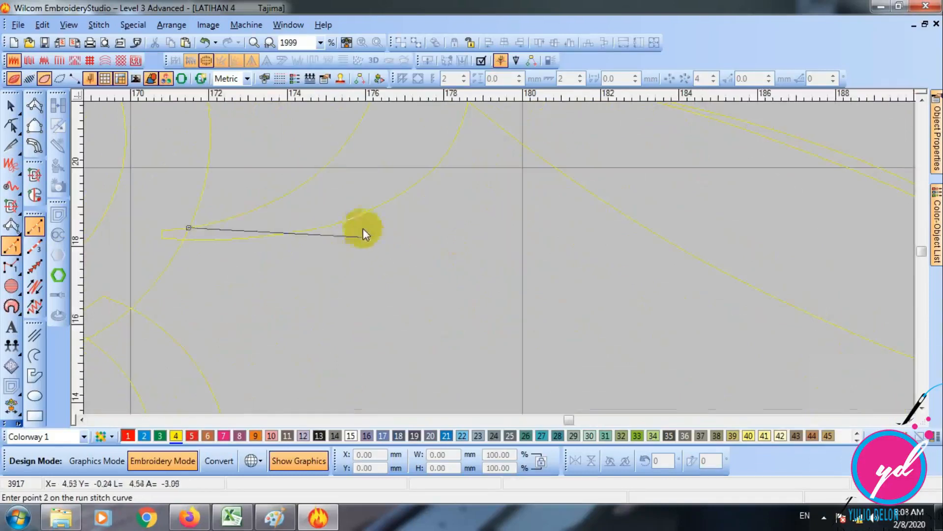
{"action": "left_click", "coordinate": [276, 200]}
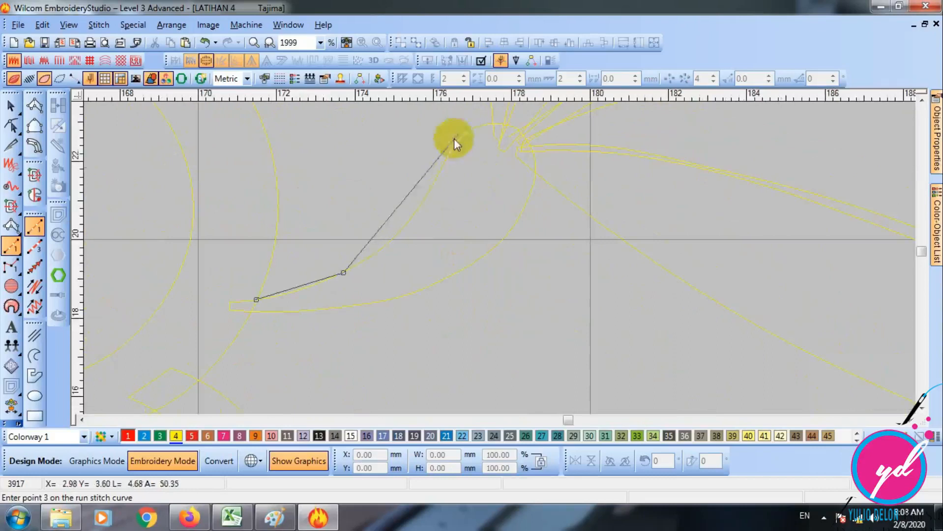
{"action": "left_click", "coordinate": [410, 220]}
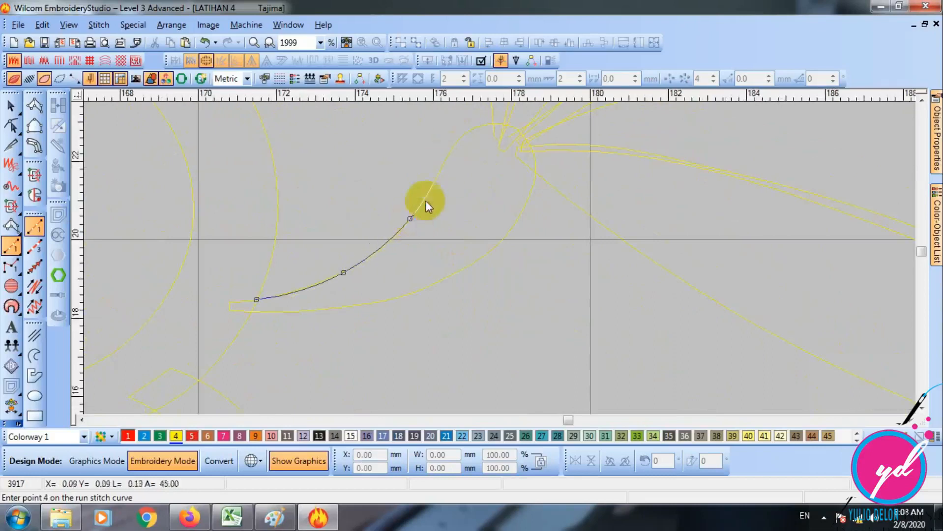
{"action": "left_click", "coordinate": [438, 175]}
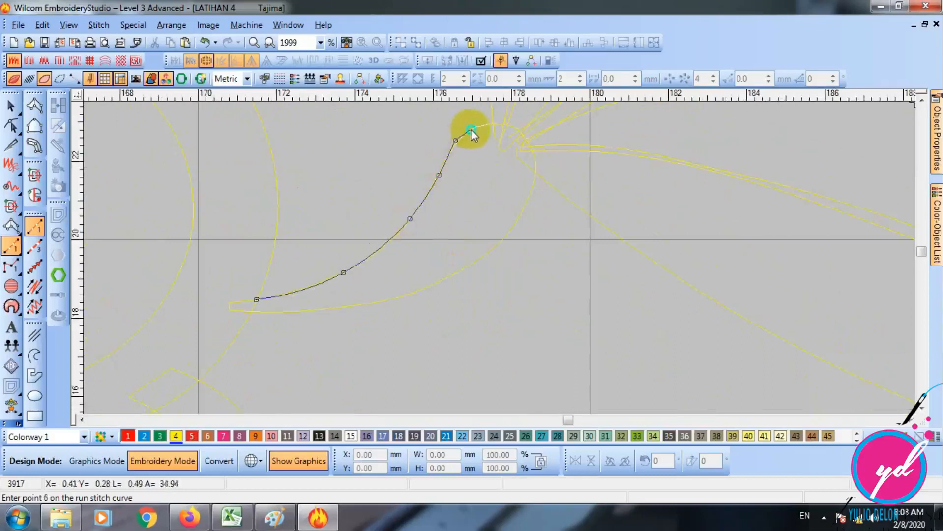
{"action": "left_click", "coordinate": [470, 128]}
{"action": "left_click", "coordinate": [494, 207]}
- Continue the run stitch along the left edge of the large upright leaf up to its tip
{"action": "left_click", "coordinate": [470, 260]}
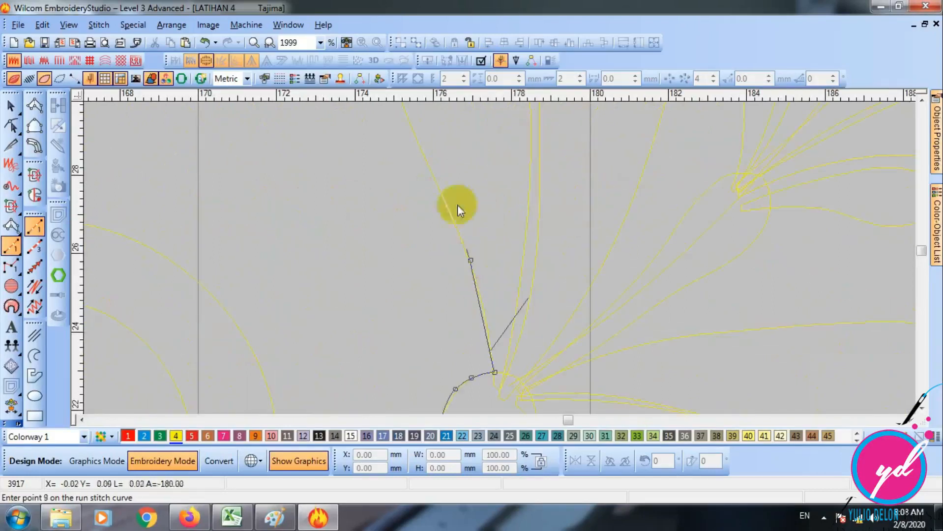
{"action": "left_click", "coordinate": [421, 152]}
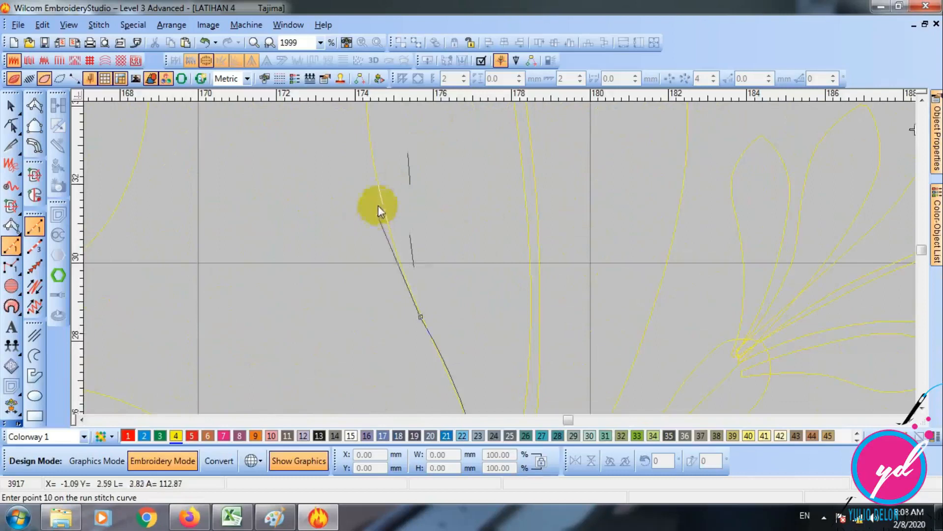
{"action": "left_click", "coordinate": [381, 193]}
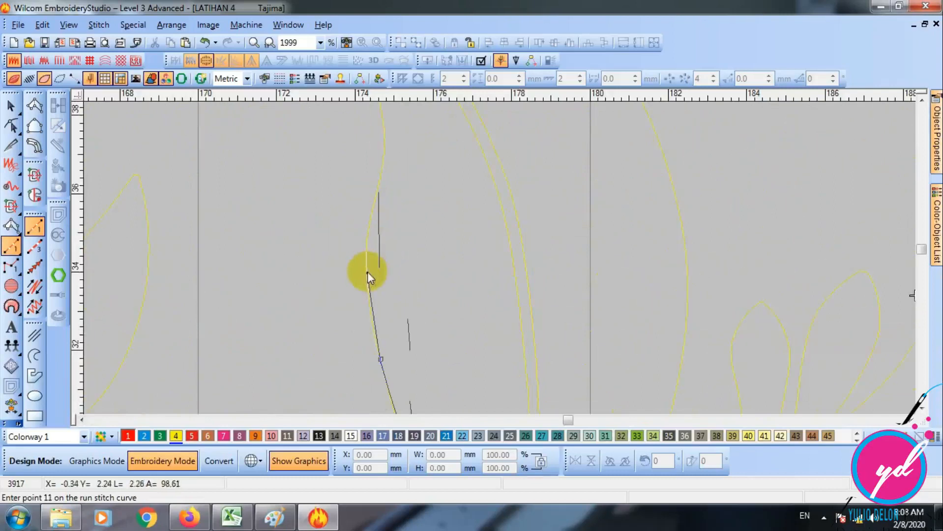
{"action": "left_click", "coordinate": [368, 272]}
{"action": "left_click", "coordinate": [376, 198]}
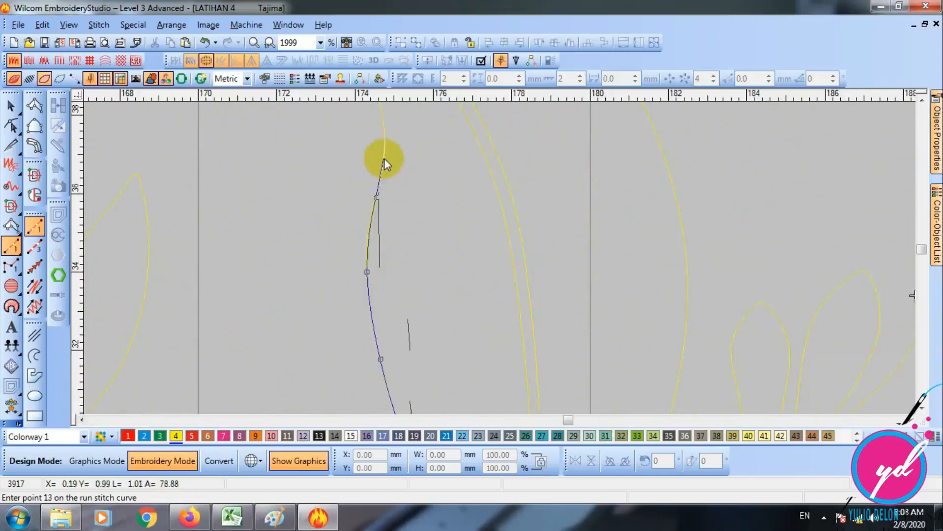
{"action": "left_click", "coordinate": [384, 159]}
{"action": "left_click", "coordinate": [431, 160]}
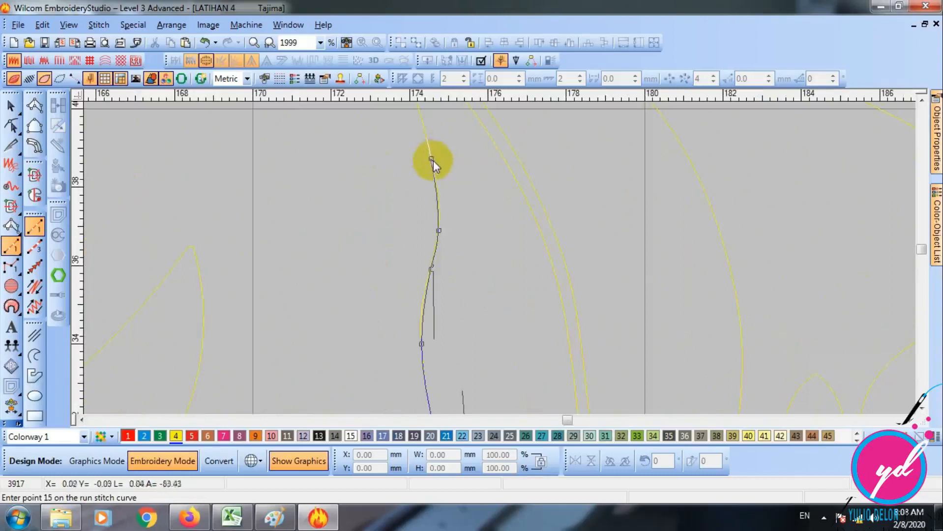
{"action": "left_click", "coordinate": [367, 229]}
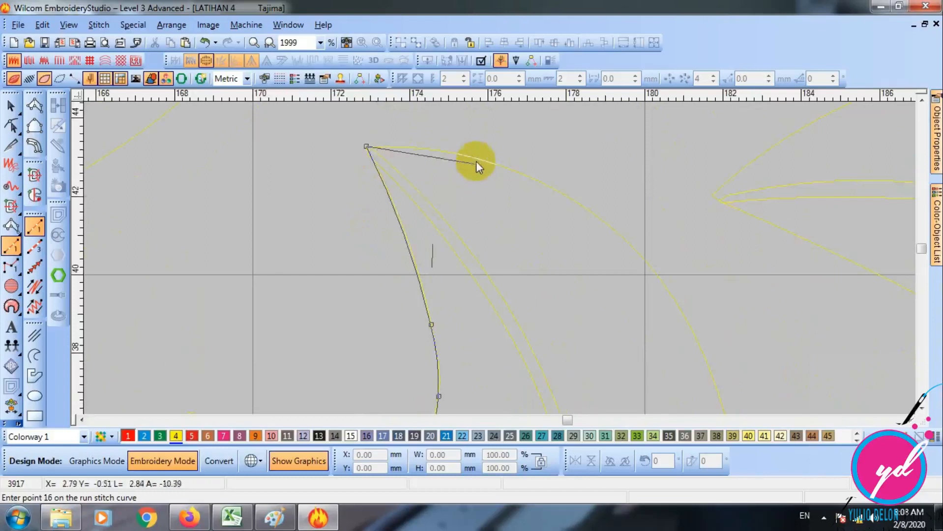
- Trace the right edge of the large upright leaf from its tip back down to its base
{"action": "left_click", "coordinate": [476, 158]}
{"action": "left_click", "coordinate": [615, 231]}
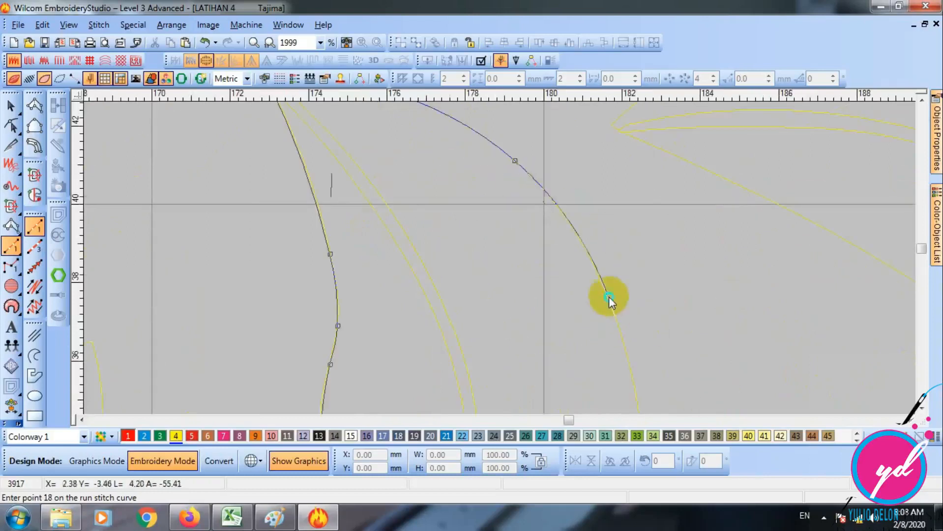
{"action": "left_click", "coordinate": [609, 296]}
{"action": "left_click", "coordinate": [644, 281]}
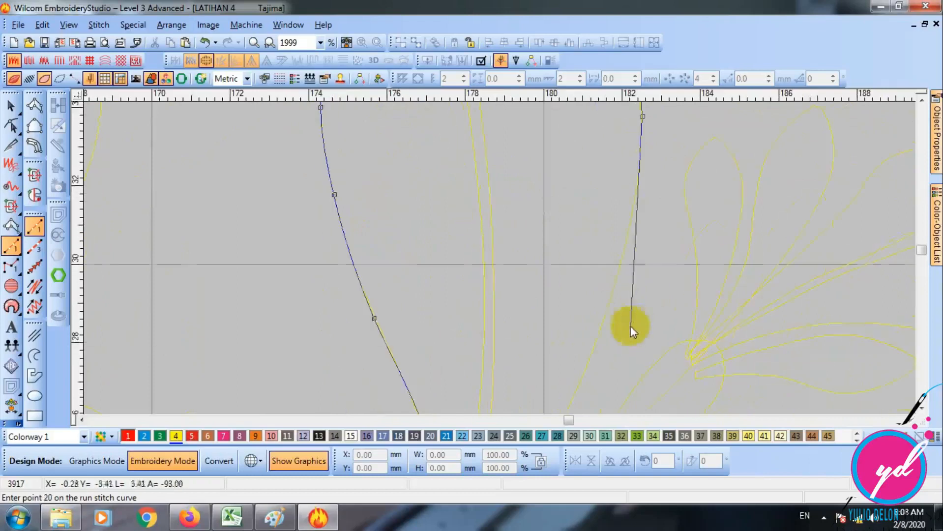
{"action": "left_click", "coordinate": [617, 278]}
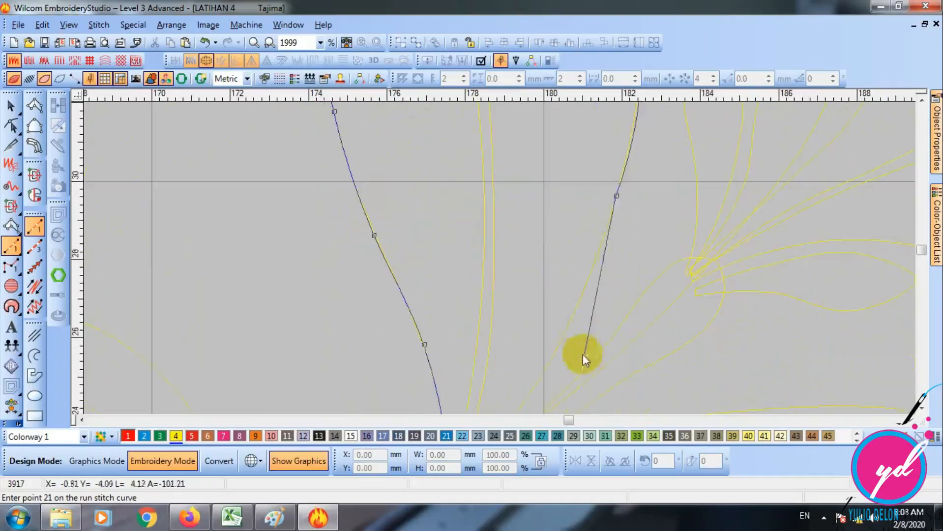
{"action": "left_click", "coordinate": [579, 302]}
{"action": "left_click", "coordinate": [472, 387]}
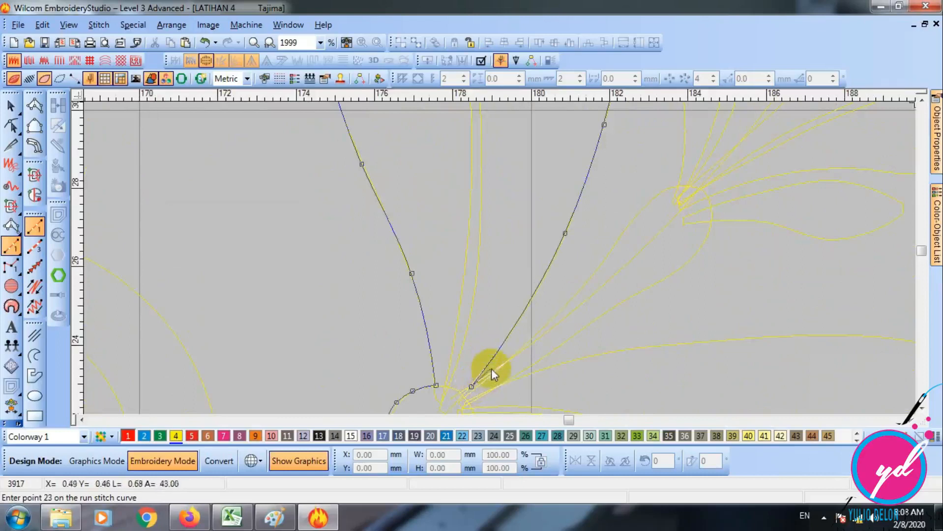
- Continue the run stitch along the upper edge of the bud's stem to the base of its small petals
{"action": "left_click", "coordinate": [527, 342]}
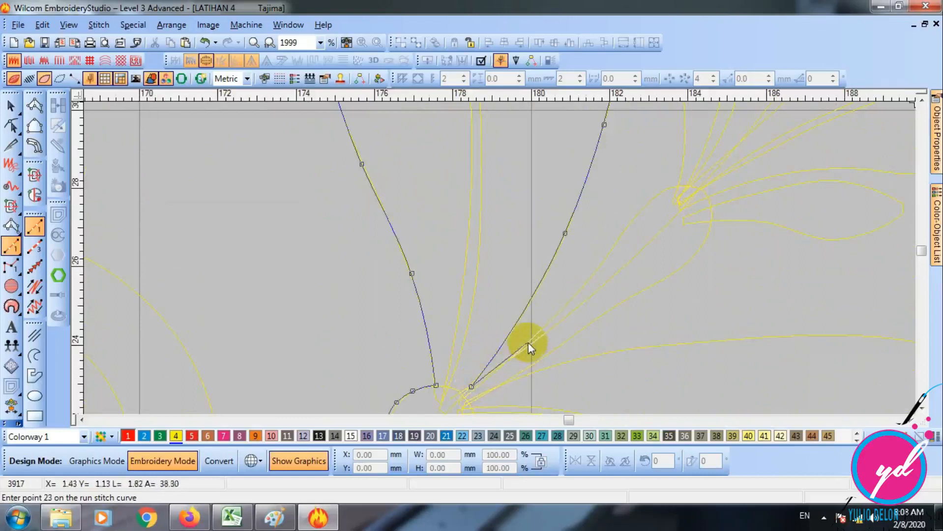
{"action": "left_click", "coordinate": [596, 272]}
{"action": "left_click", "coordinate": [624, 227]}
{"action": "left_click", "coordinate": [654, 194]}
{"action": "left_click", "coordinate": [678, 184]}
- Trace around the bud's leftmost small petal, returning to the petal base
{"action": "scroll", "coordinate": [634, 261], "scroll_direction": "up", "scroll_amount": 3}
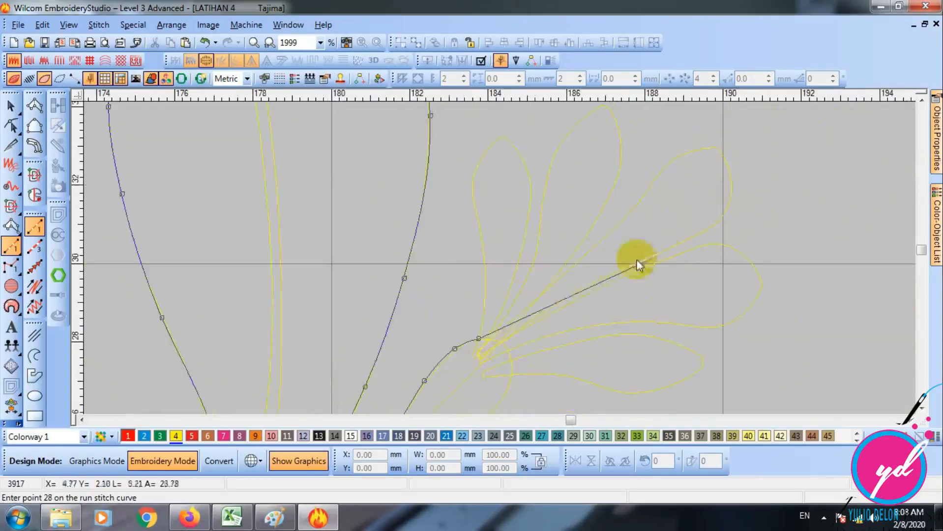
{"action": "left_click", "coordinate": [480, 227]}
{"action": "left_click", "coordinate": [473, 189]}
{"action": "left_click", "coordinate": [485, 153]}
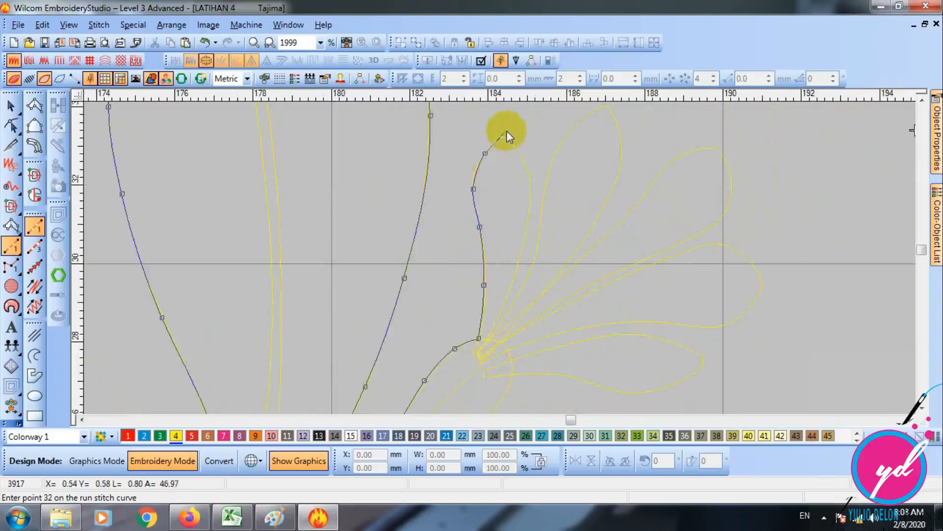
{"action": "left_click", "coordinate": [505, 137]}
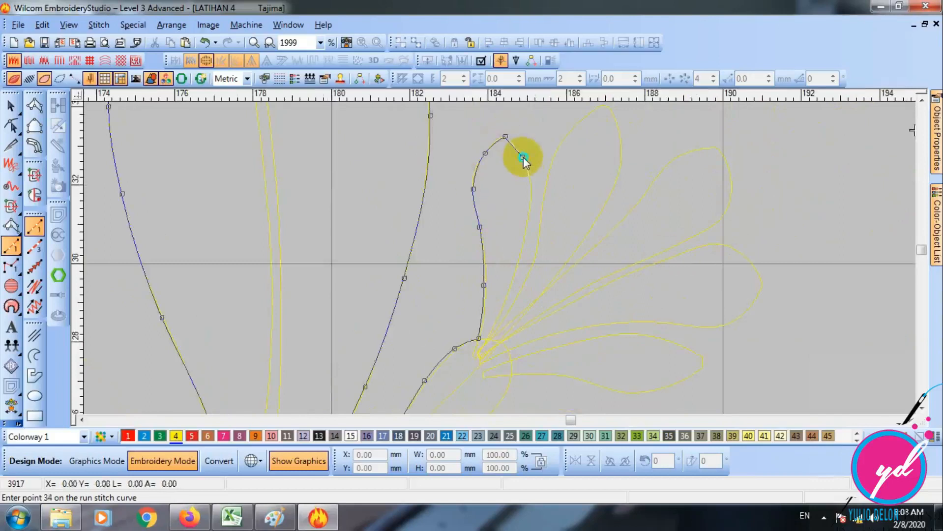
{"action": "left_click", "coordinate": [532, 192]}
{"action": "left_click", "coordinate": [526, 233]}
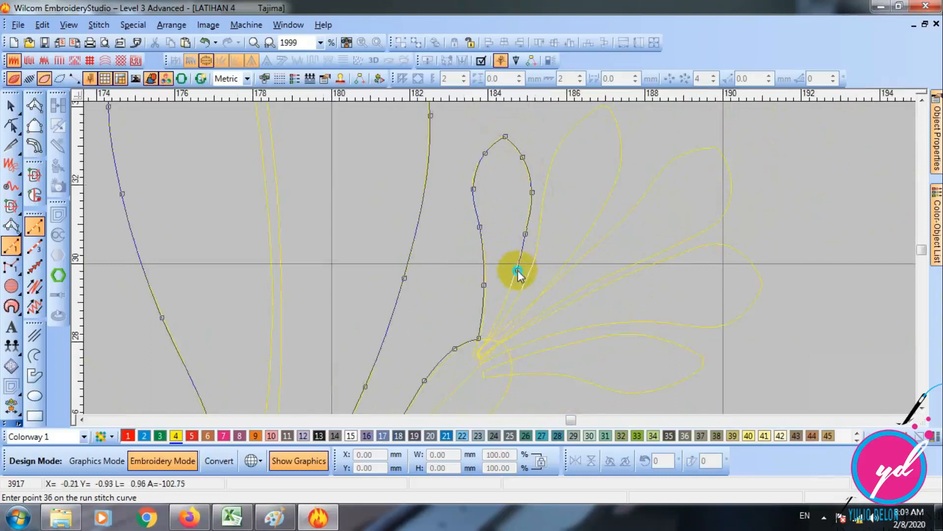
{"action": "left_click", "coordinate": [517, 271]}
{"action": "left_click", "coordinate": [491, 338]}
- Trace the outline of the bud's second small petal, up around its tip and back down
{"action": "left_click", "coordinate": [539, 229]}
{"action": "left_click", "coordinate": [552, 161]}
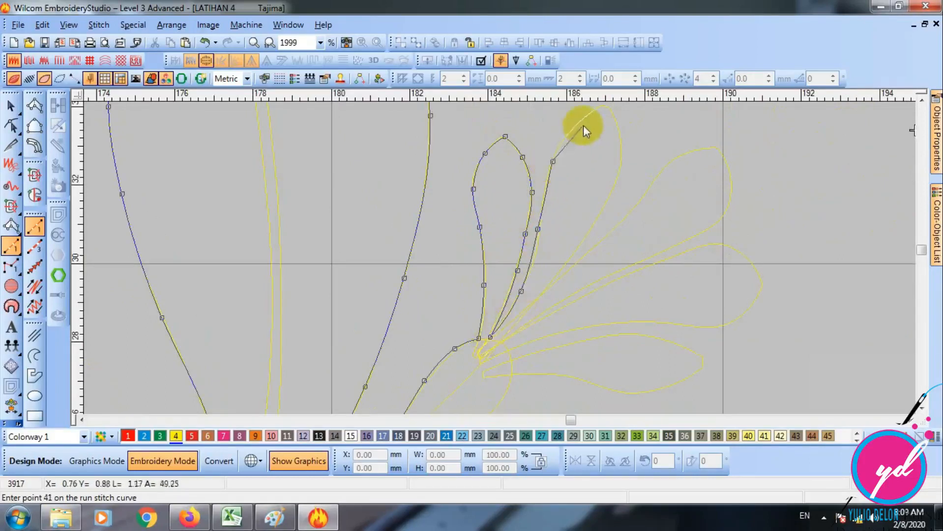
{"action": "left_click", "coordinate": [584, 119]}
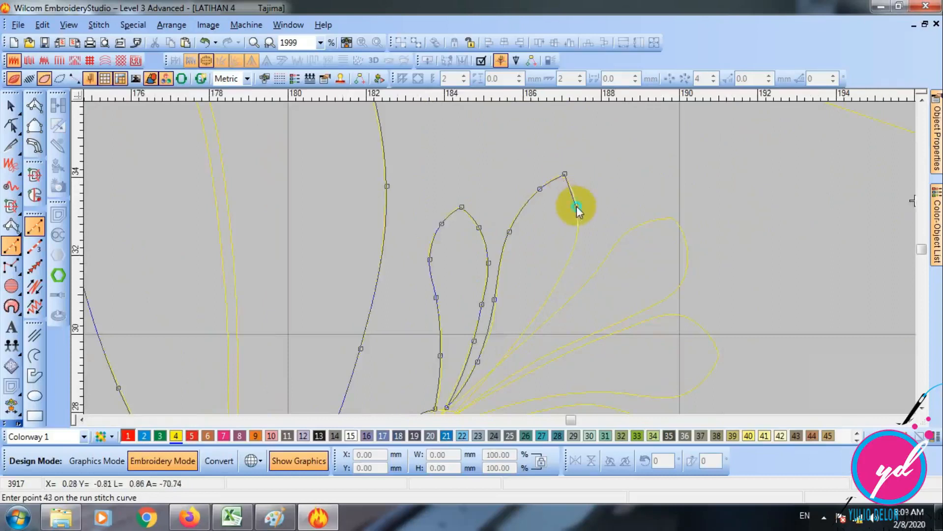
{"action": "left_click", "coordinate": [576, 206]}
{"action": "left_click", "coordinate": [569, 259]}
{"action": "left_click", "coordinate": [527, 328]}
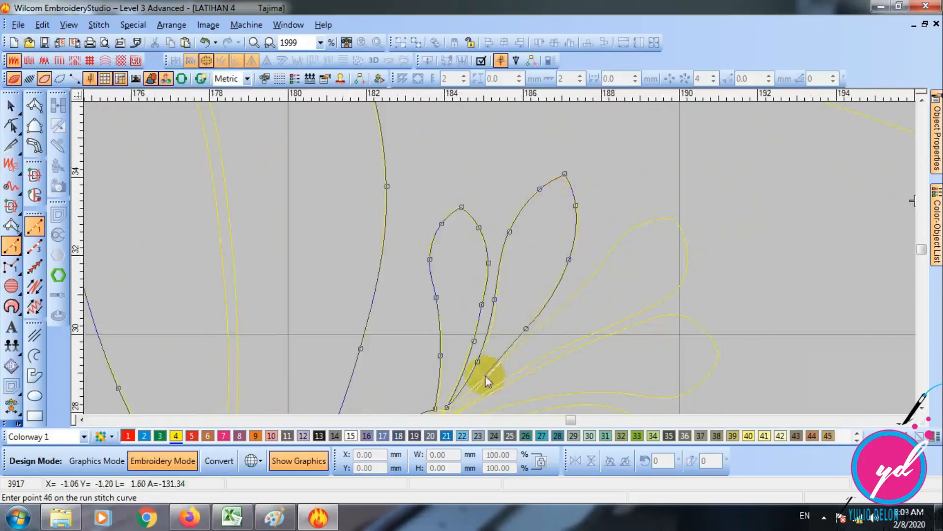
- Trace the outline of the bud's third small petal around its rounded tip
{"action": "left_click", "coordinate": [556, 312]}
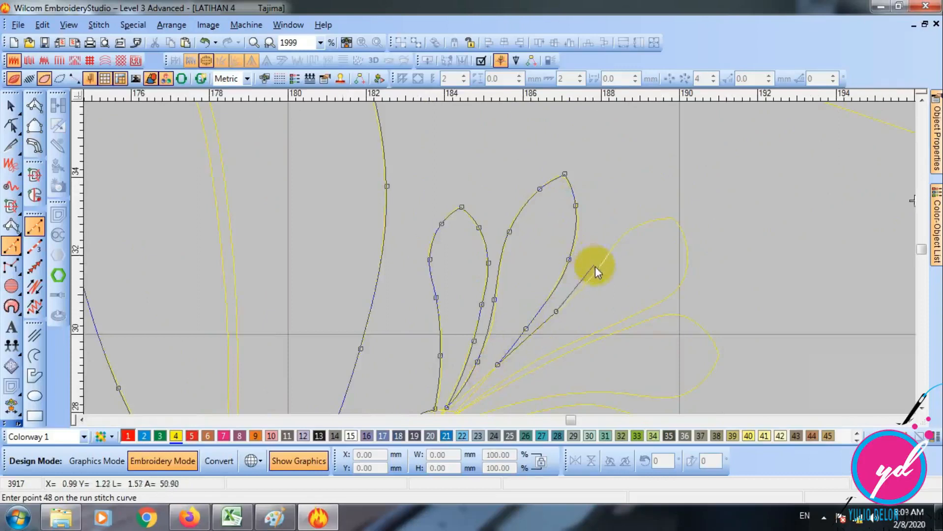
{"action": "left_click", "coordinate": [660, 219]}
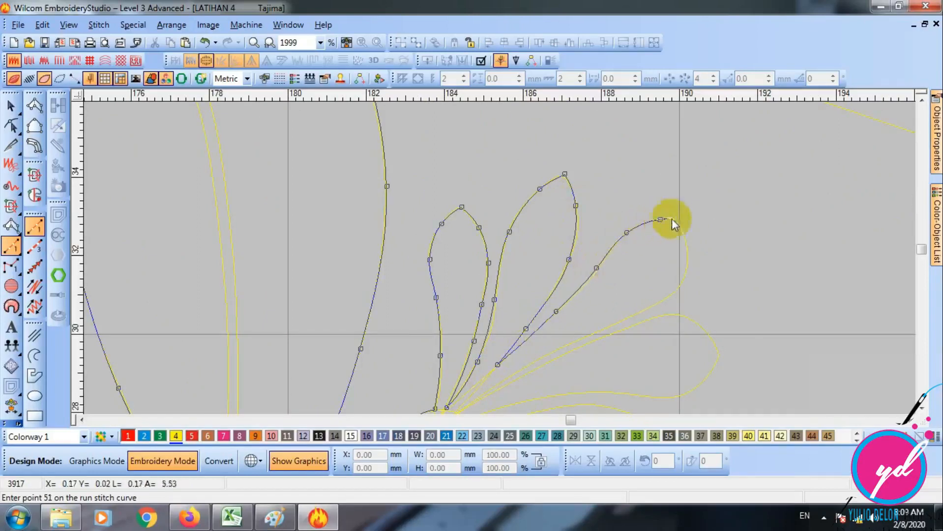
{"action": "left_click", "coordinate": [686, 269]}
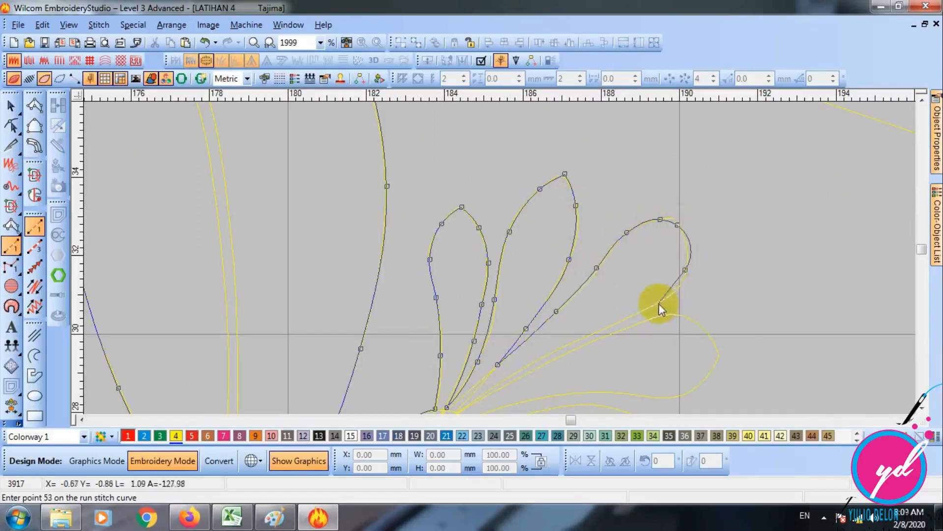
{"action": "left_click", "coordinate": [658, 304]}
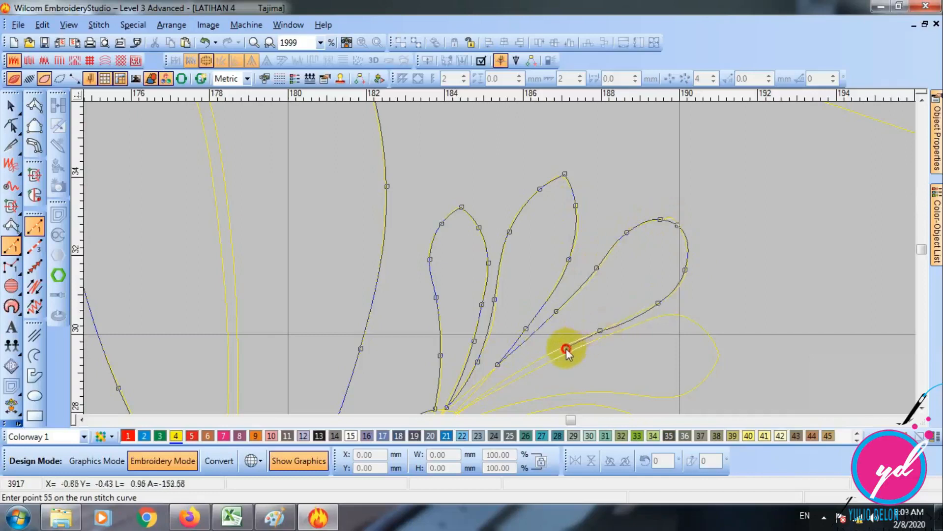
- Trace around the bud's fourth small petal, returning along its lower edge to the petal base
{"action": "left_click", "coordinate": [622, 329]}
{"action": "left_click", "coordinate": [671, 315]}
{"action": "left_click", "coordinate": [700, 328]}
{"action": "scroll", "coordinate": [745, 350], "scroll_direction": "down", "scroll_amount": 2}
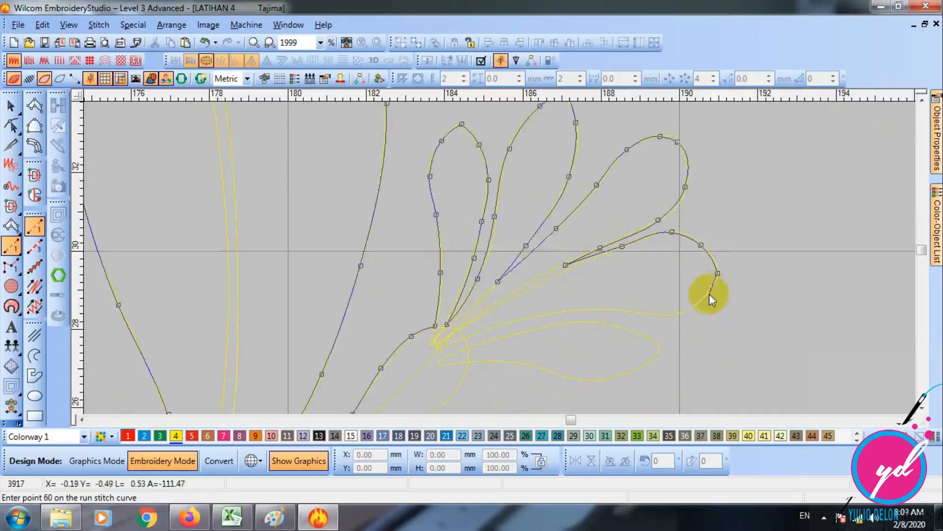
{"action": "left_click", "coordinate": [669, 316]}
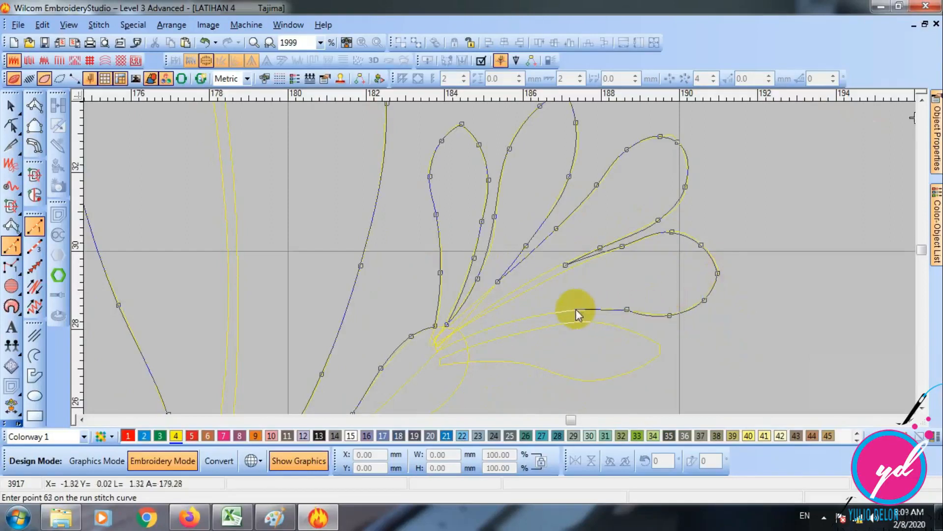
{"action": "left_click", "coordinate": [462, 340]}
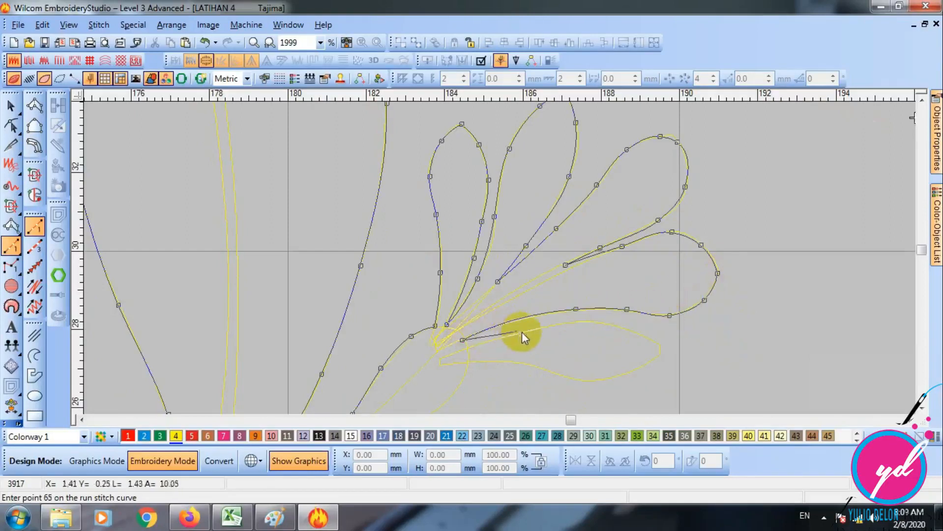
- Trace around the bud's lowest small petal, ending on the edge of the bud's stem
{"action": "left_click", "coordinate": [521, 333]}
{"action": "left_click", "coordinate": [595, 321]}
{"action": "left_click", "coordinate": [628, 331]}
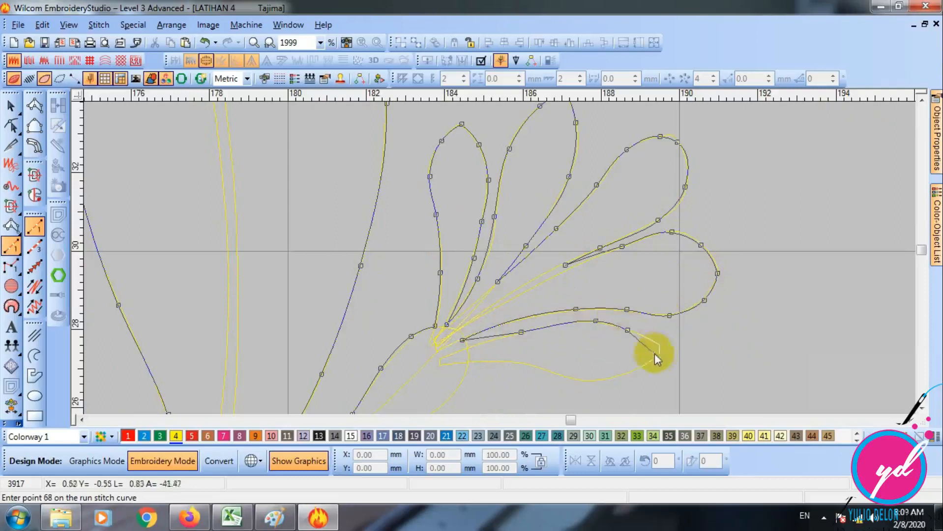
{"action": "left_click", "coordinate": [599, 380]}
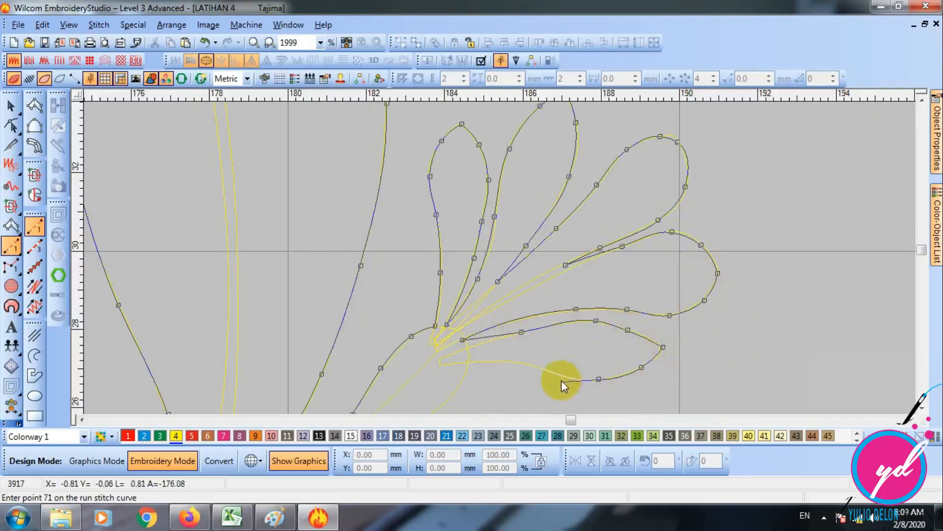
{"action": "left_click", "coordinate": [554, 372]}
{"action": "left_click", "coordinate": [525, 364]}
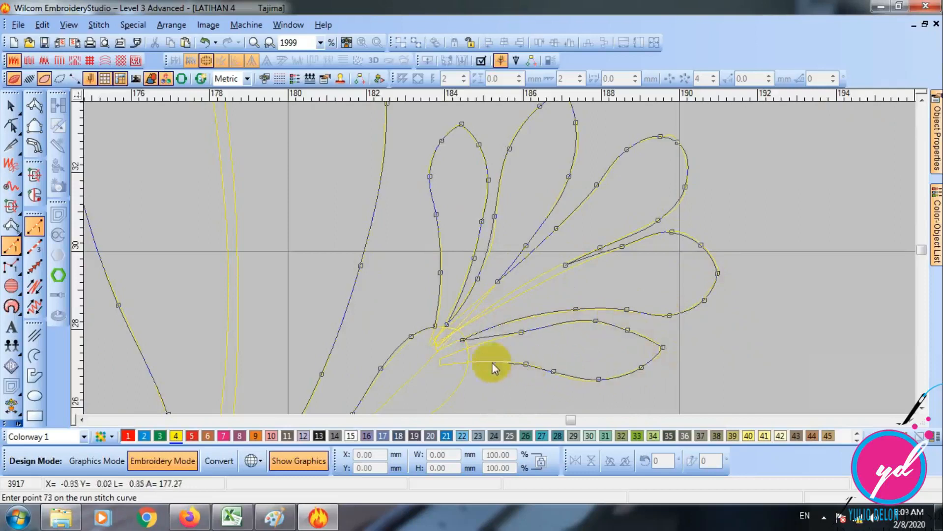
{"action": "left_click", "coordinate": [470, 362]}
- Trace the lower edge of the bud's stem down to the leaf junction and finish the run outline there
{"action": "key", "text": "c"}
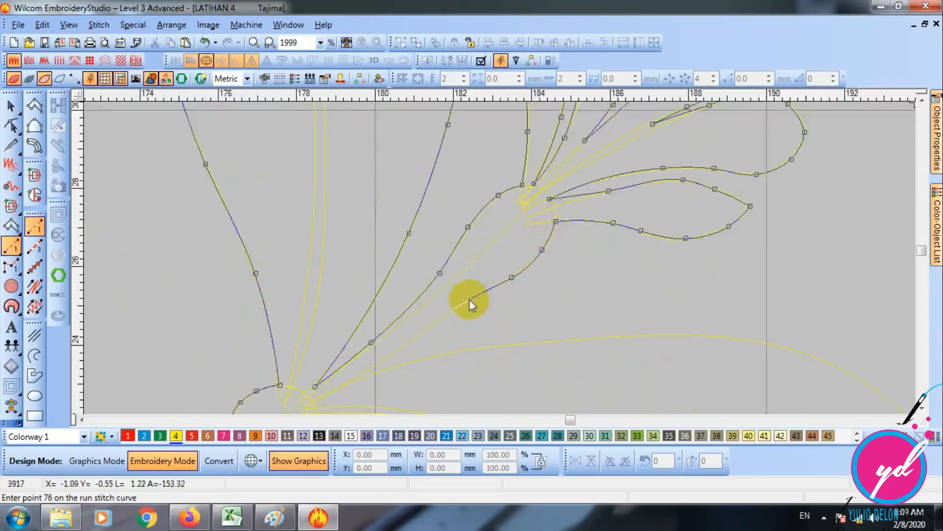
{"action": "left_click", "coordinate": [470, 299]}
{"action": "left_click", "coordinate": [416, 342]}
{"action": "key", "text": "c"}
{"action": "scroll", "coordinate": [421, 256], "scroll_direction": "up", "scroll_amount": 2}
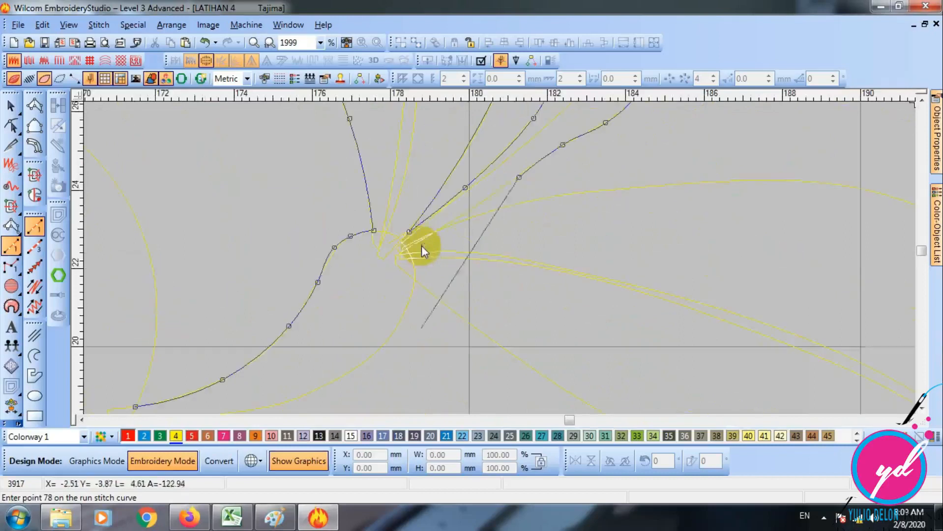
{"action": "left_click", "coordinate": [425, 238]}
{"action": "key", "text": "Return"}
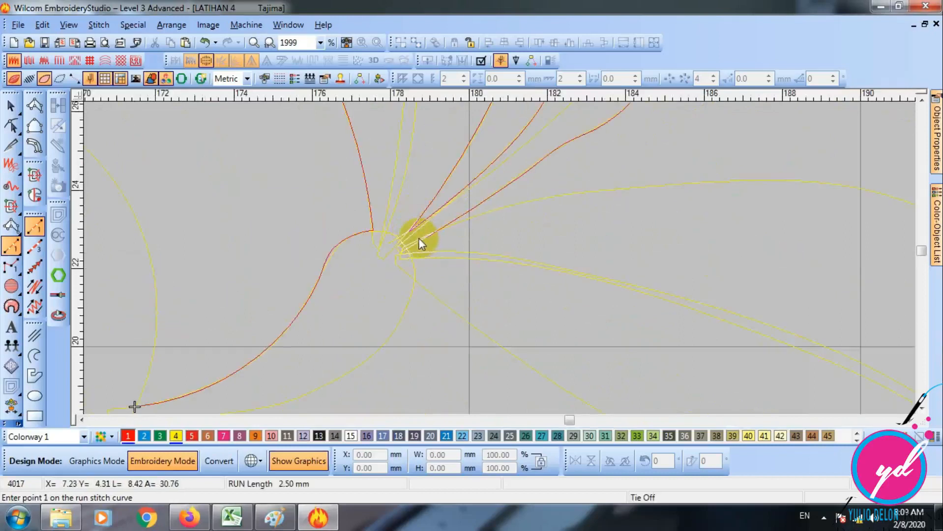
- Reshape the finished run outline so its exit point sits at the bud stem's base beside the leaf junction
{"action": "key", "text": "s"}
{"action": "key", "text": "shift+z"}
{"action": "key", "text": "shift+z"}
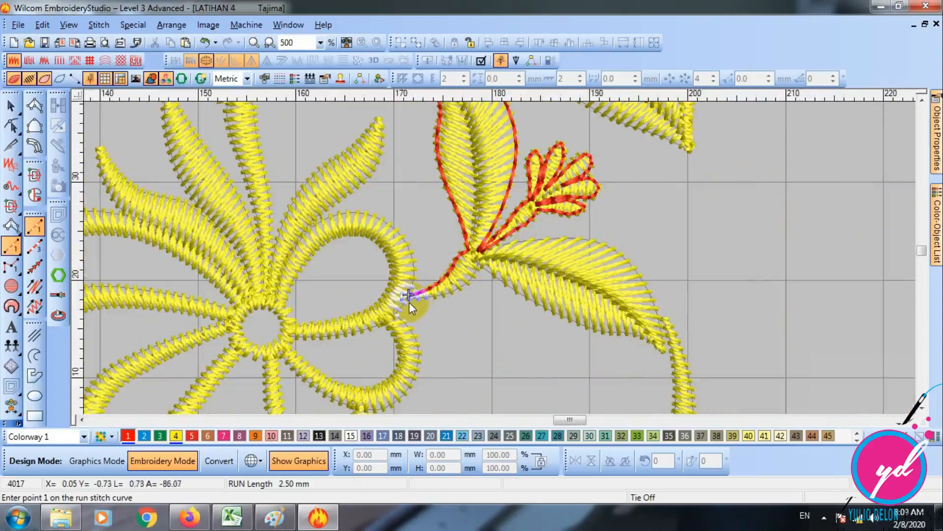
{"action": "key", "text": "z"}
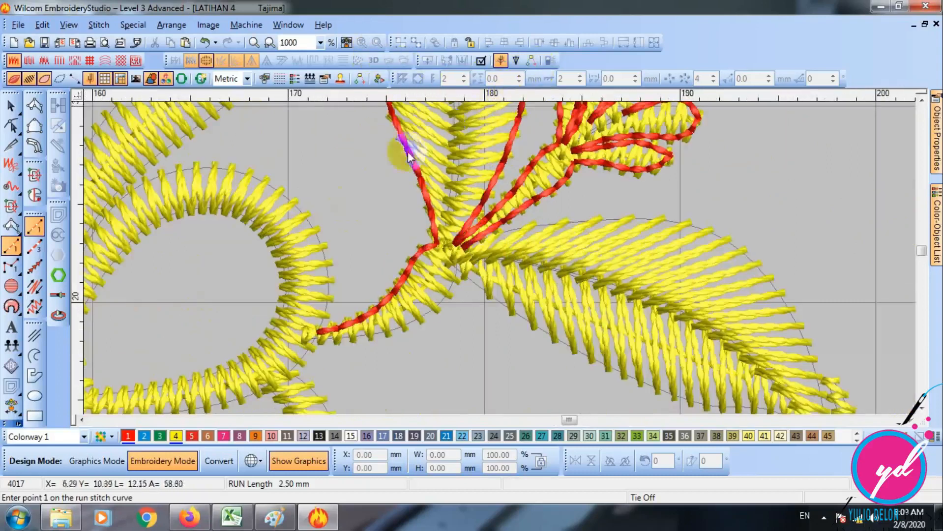
{"action": "left_click", "coordinate": [11, 105]}
{"action": "left_click", "coordinate": [345, 244]}
{"action": "left_click", "coordinate": [11, 126]}
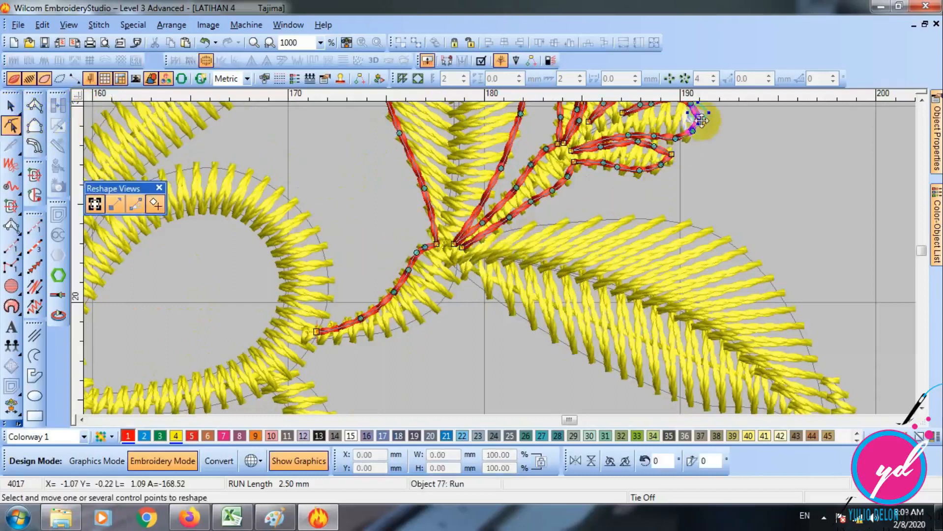
{"action": "key", "text": "Escape"}
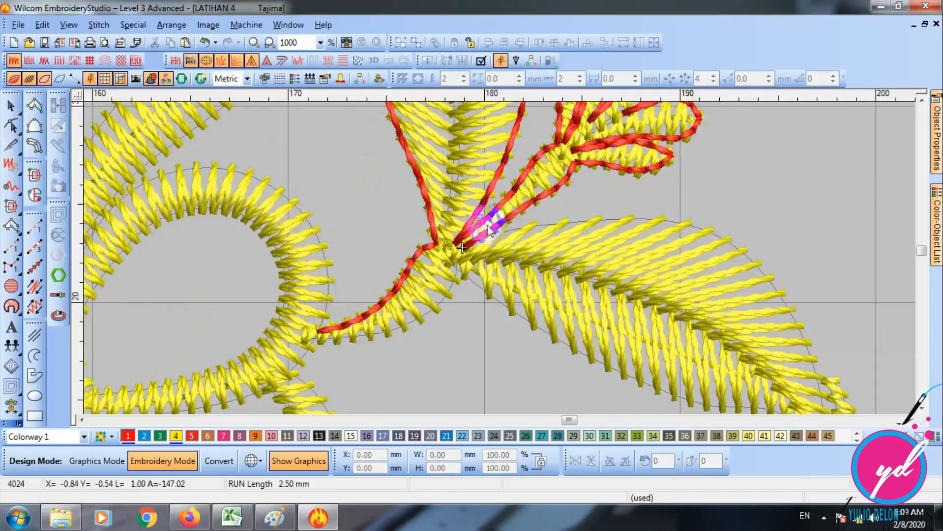
- Start a new run from the bud stem's base and trace the lower-right leaf's upper edge to its tip
{"action": "left_click", "coordinate": [35, 226]}
{"action": "key", "text": "s"}
{"action": "key", "text": "z"}
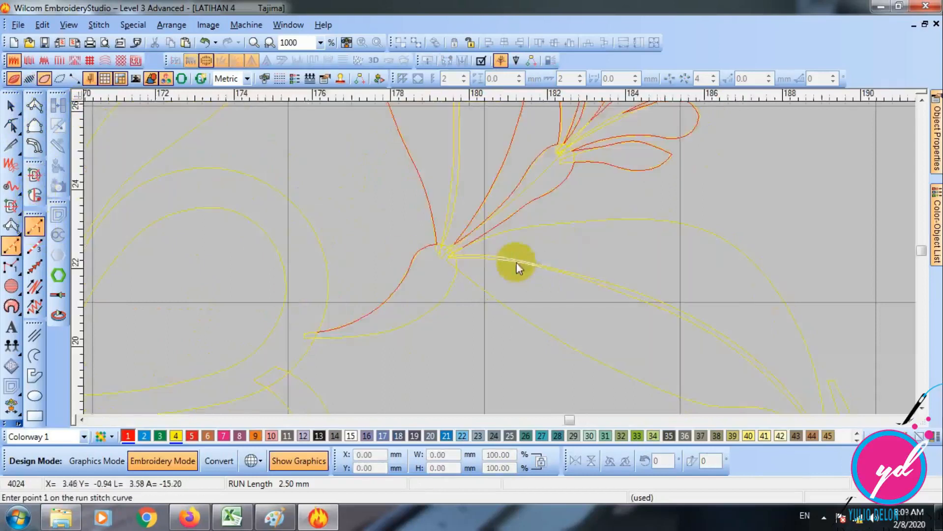
{"action": "left_click", "coordinate": [426, 238]}
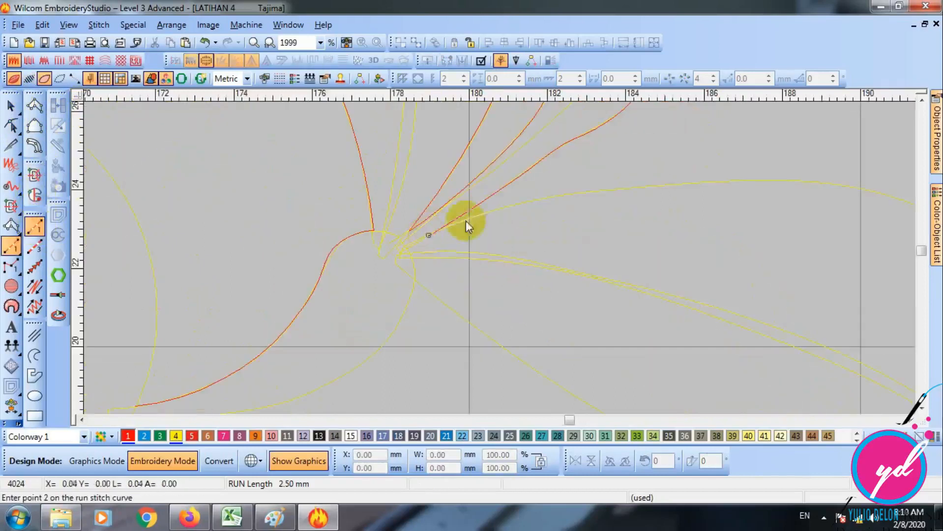
{"action": "left_click", "coordinate": [523, 202]}
{"action": "left_click", "coordinate": [639, 187]}
{"action": "left_click", "coordinate": [655, 218]}
{"action": "left_click", "coordinate": [773, 264]}
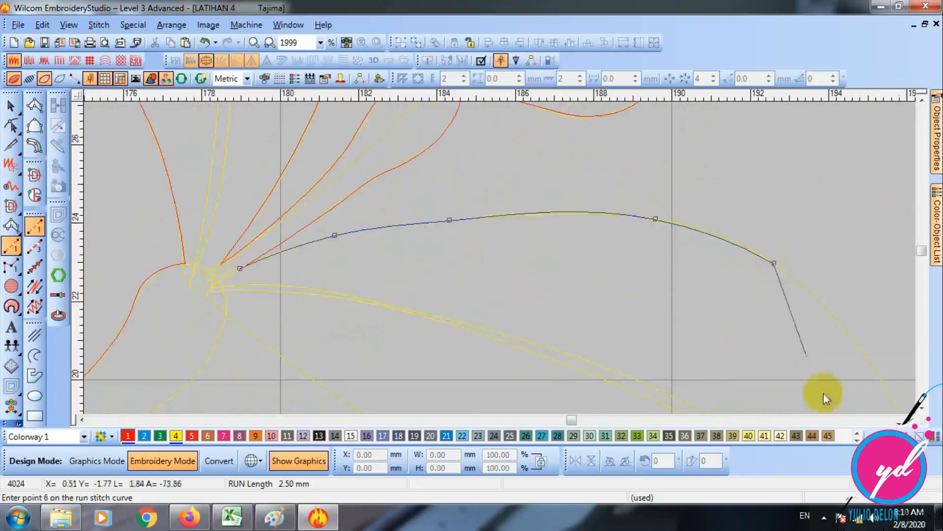
{"action": "left_click", "coordinate": [710, 297]}
{"action": "key", "text": "shift+z"}
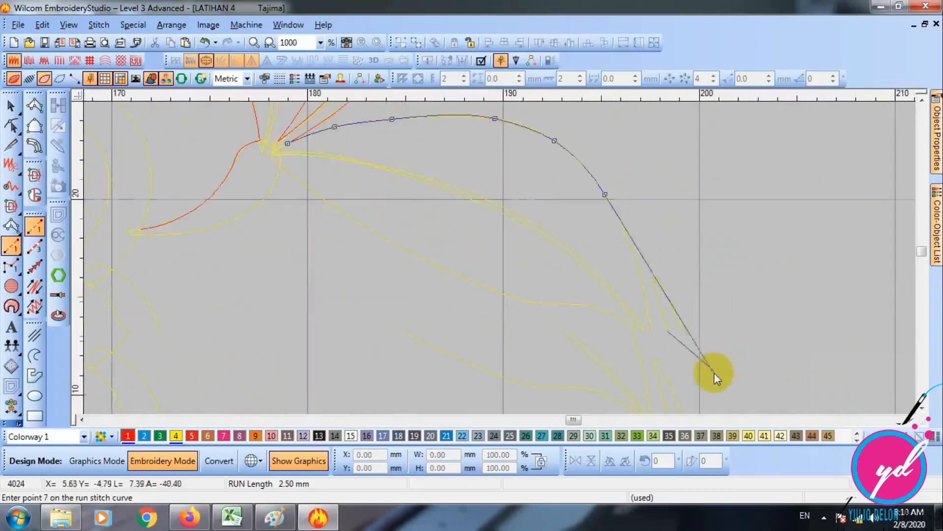
{"action": "left_click", "coordinate": [649, 340]}
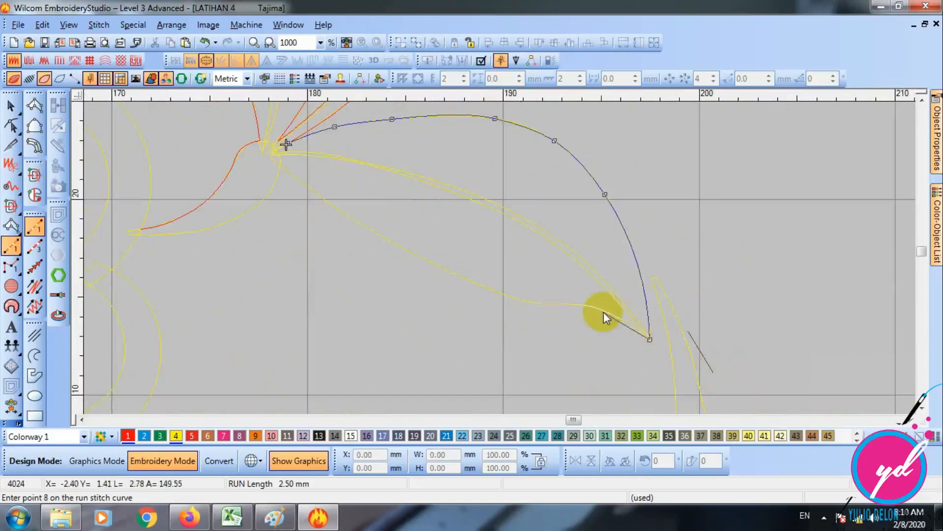
- Trace the lower-right leaf's lower edge from the tip back to the leaf's base
{"action": "left_click", "coordinate": [601, 309]}
{"action": "left_click", "coordinate": [550, 308]}
{"action": "left_click", "coordinate": [485, 287]}
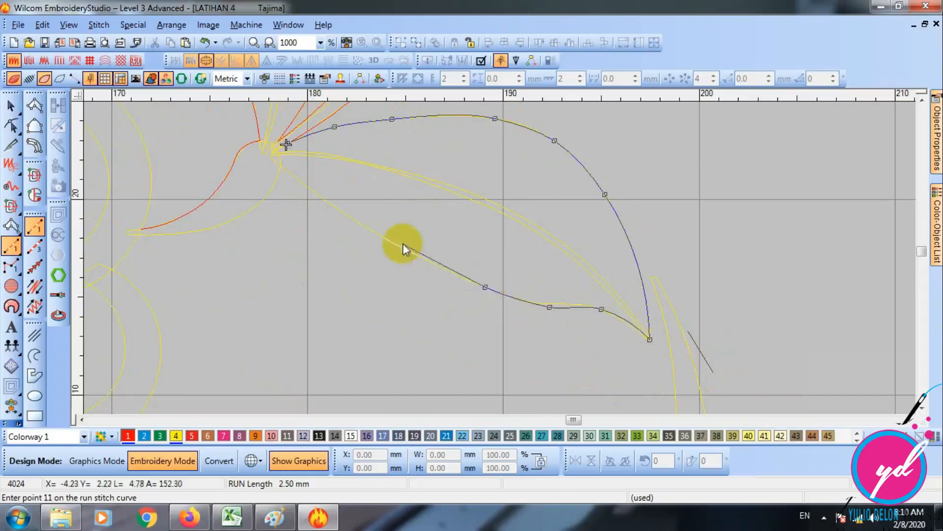
{"action": "left_click", "coordinate": [393, 245]}
{"action": "left_click", "coordinate": [280, 166]}
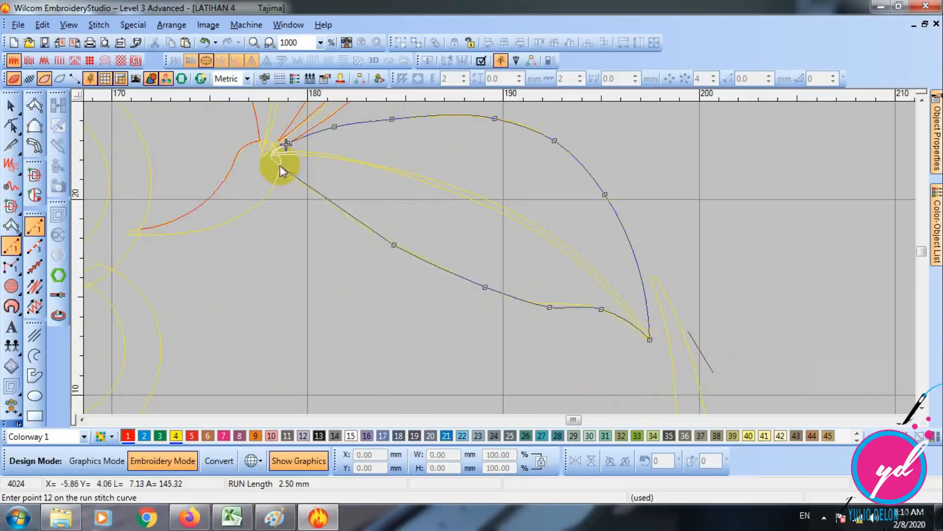
- Trace the main stem's underside to the flower petal, finish the run, and show the design as stitches
{"action": "left_click", "coordinate": [267, 196]}
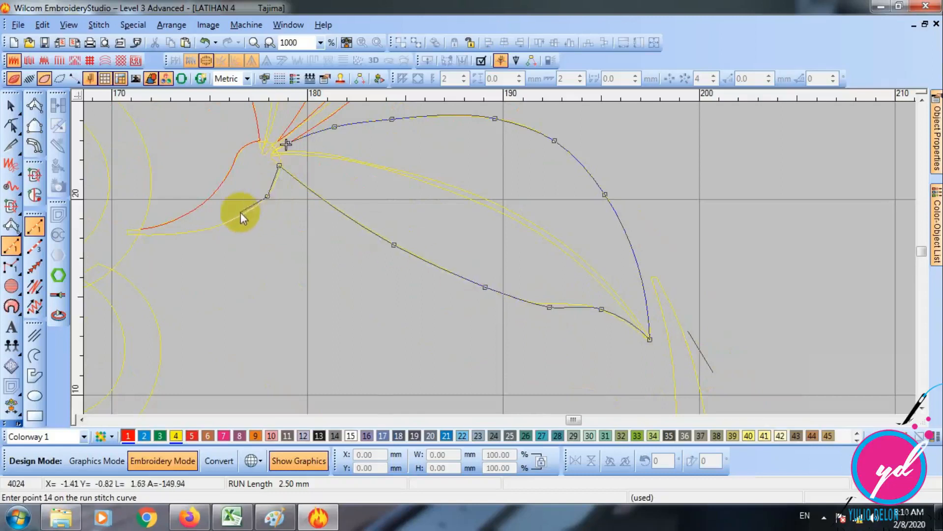
{"action": "left_click", "coordinate": [139, 236]}
{"action": "key", "text": "Return"}
{"action": "key", "text": "s"}
{"action": "key", "text": "shift+z"}
{"action": "key", "text": "shift+z"}
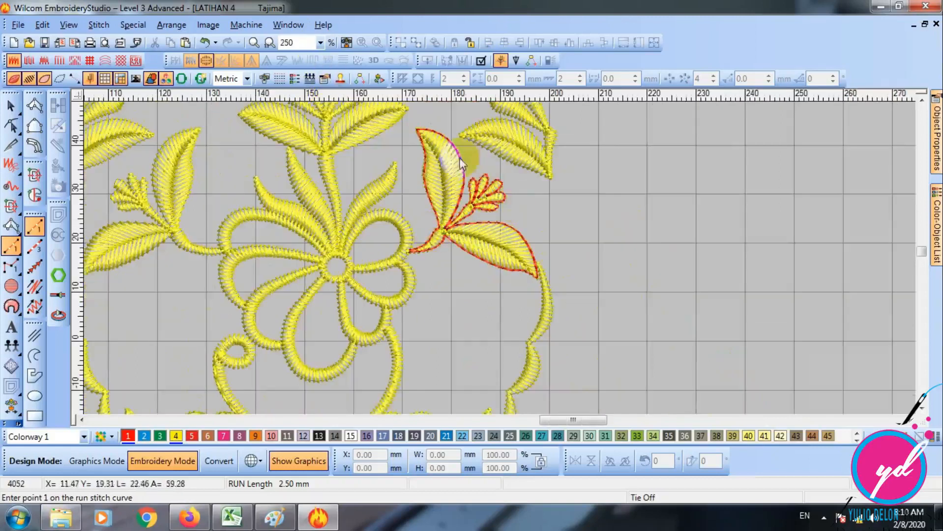
{"action": "key", "text": "Escape"}
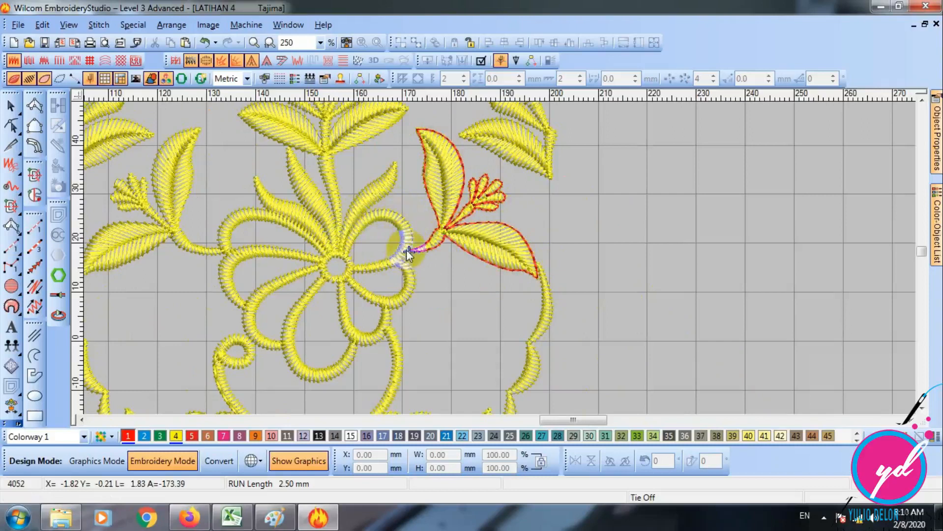
{"action": "key", "text": "z"}
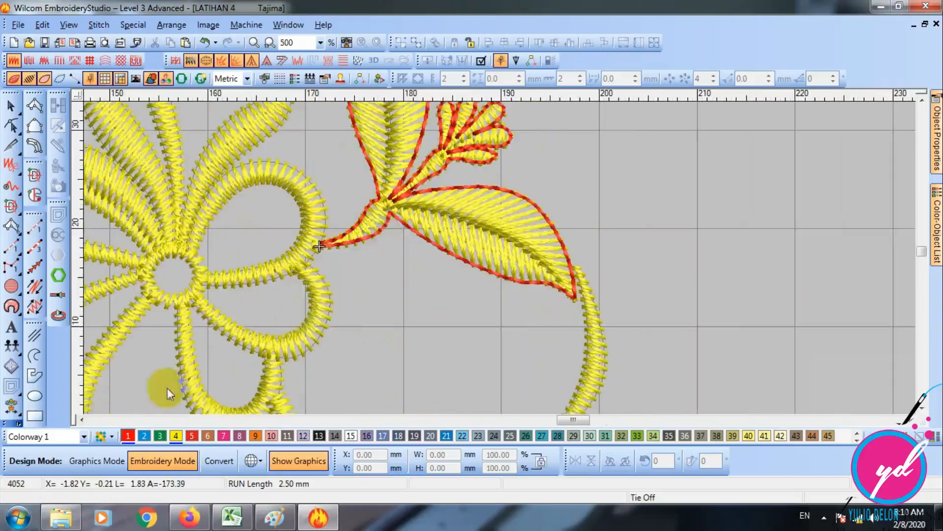
- Trace a run from the stem's end around the flower's upper-right petal's outer edge to the flower centre, and finish it
{"action": "key", "text": "s"}
{"action": "left_click", "coordinate": [82, 420]}
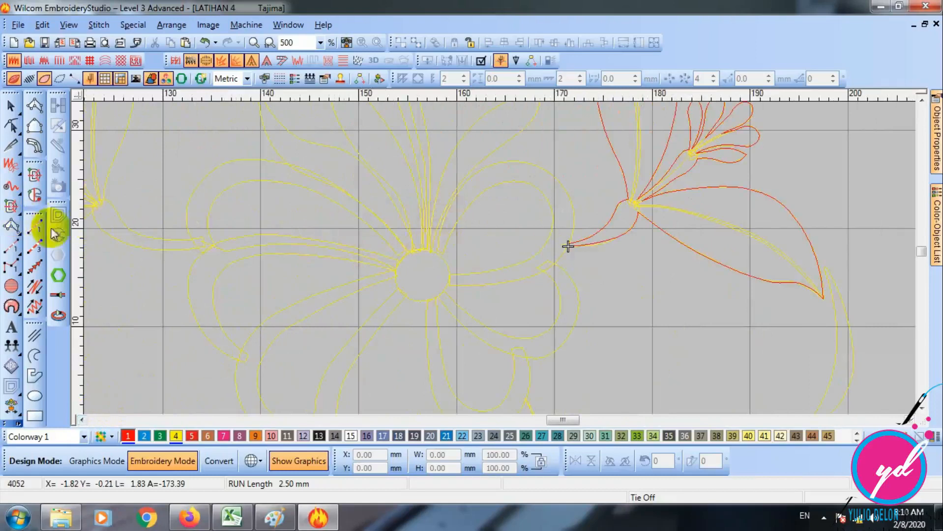
{"action": "left_click", "coordinate": [34, 227]}
{"action": "key", "text": "z"}
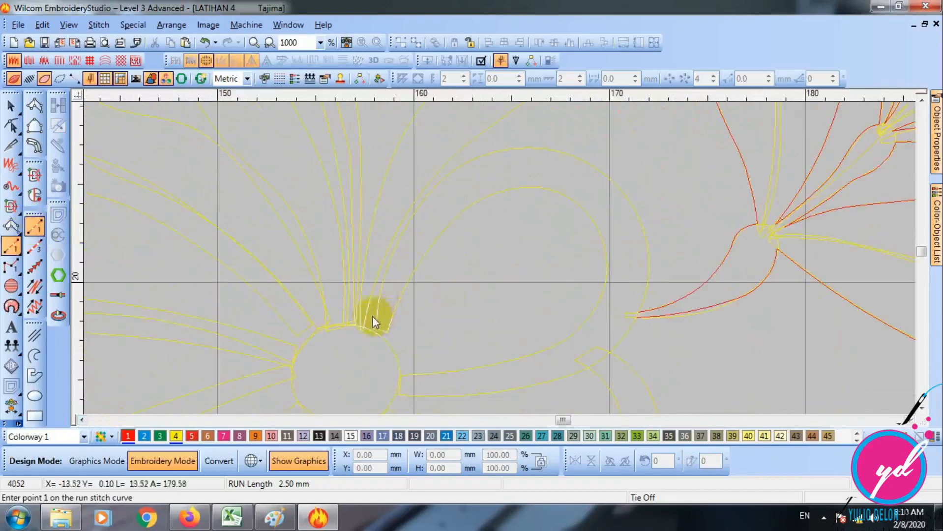
{"action": "left_click", "coordinate": [639, 315]}
{"action": "left_click", "coordinate": [650, 255]}
{"action": "left_click", "coordinate": [608, 177]}
{"action": "left_click", "coordinate": [519, 148]}
{"action": "left_click", "coordinate": [454, 169]}
{"action": "left_click", "coordinate": [409, 216]}
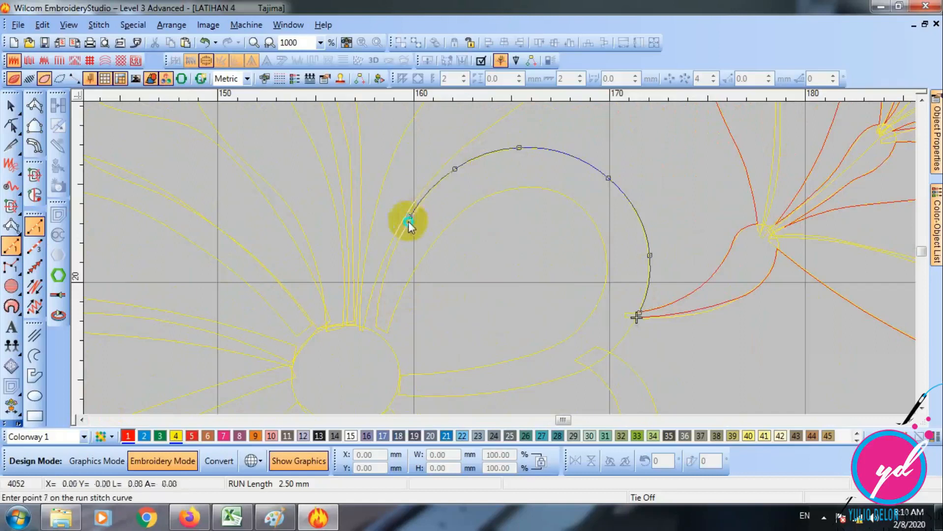
{"action": "left_click", "coordinate": [372, 328]}
{"action": "key", "text": "Return"}
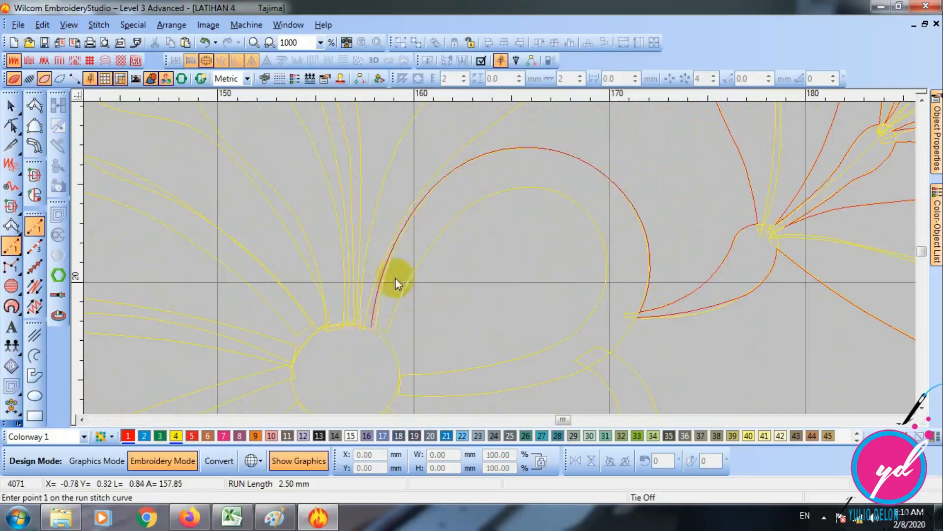
{"action": "key", "text": "shift+z"}
{"action": "key", "text": "Escape"}
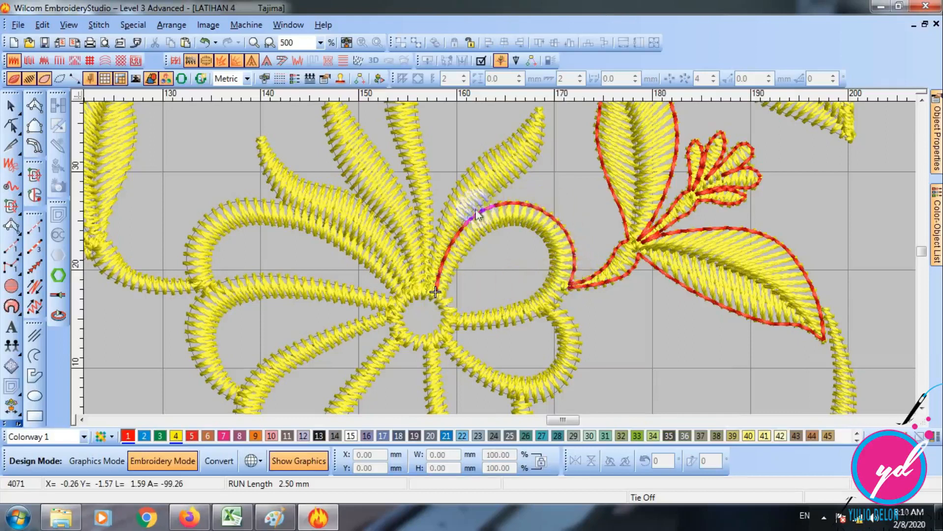
- Start a second run at the flower centre and retrace the upper-right petal's outer edge, continuing to the next petal's junction
{"action": "left_click", "coordinate": [33, 228]}
{"action": "key", "text": "z"}
{"action": "left_click", "coordinate": [370, 326]}
{"action": "left_click", "coordinate": [401, 231]}
{"action": "left_click", "coordinate": [490, 150]}
{"action": "left_click", "coordinate": [607, 178]}
{"action": "left_click", "coordinate": [649, 249]}
{"action": "left_click", "coordinate": [642, 305]}
{"action": "left_click", "coordinate": [613, 352]}
- Continue the run around the outer edge of the second right-hand petal to its lower junction
{"action": "scroll", "coordinate": [648, 307], "scroll_direction": "down", "scroll_amount": 3}
{"action": "left_click", "coordinate": [654, 240]}
{"action": "left_click", "coordinate": [646, 317]}
{"action": "left_click", "coordinate": [604, 365]}
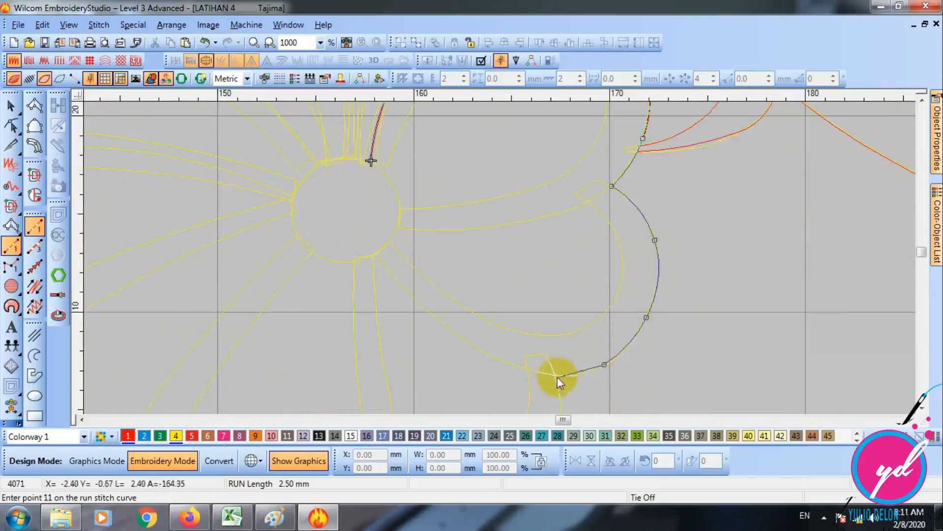
{"action": "left_click", "coordinate": [556, 376]}
- Extend the run down the third petal's outer edge to the top of the curved vine and finish it
{"action": "scroll", "coordinate": [561, 374], "scroll_direction": "down", "scroll_amount": 2}
{"action": "left_click", "coordinate": [562, 332]}
{"action": "left_click", "coordinate": [551, 376]}
{"action": "key", "text": "t"}
{"action": "key", "text": "shift+z"}
{"action": "key", "text": "shift+z"}
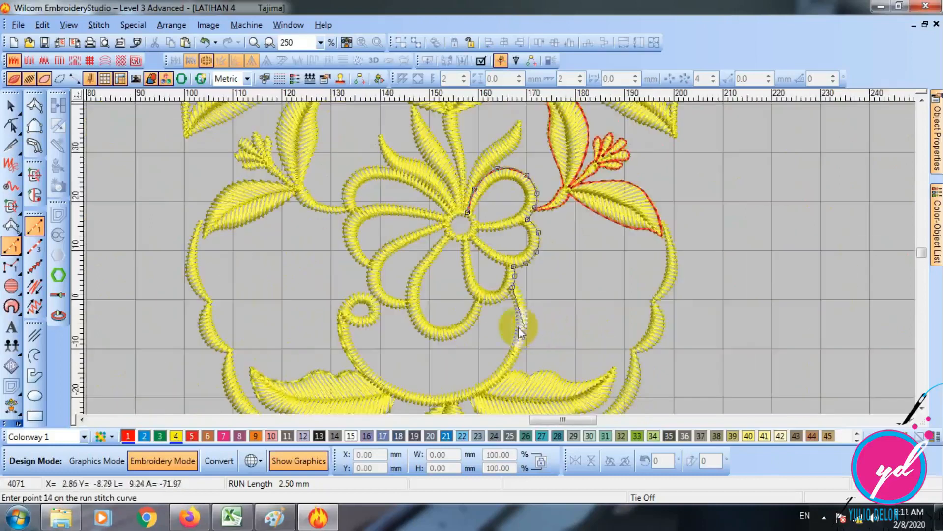
{"action": "key", "text": "shift+z"}
{"action": "key", "text": "Return"}
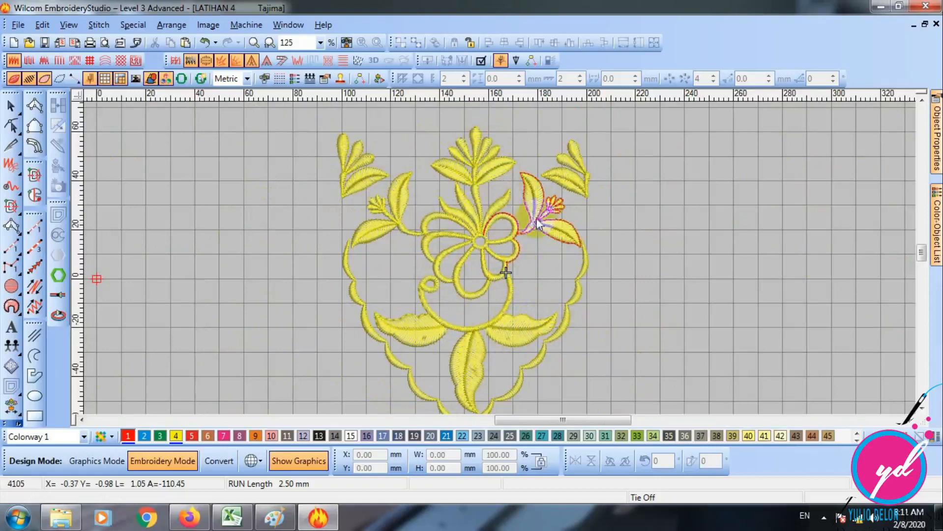
- Show the background lace artwork and examine the traced outlines against it, from the flower down to the scalloped border
{"action": "scroll", "coordinate": [554, 203], "scroll_direction": "up", "scroll_amount": 1}
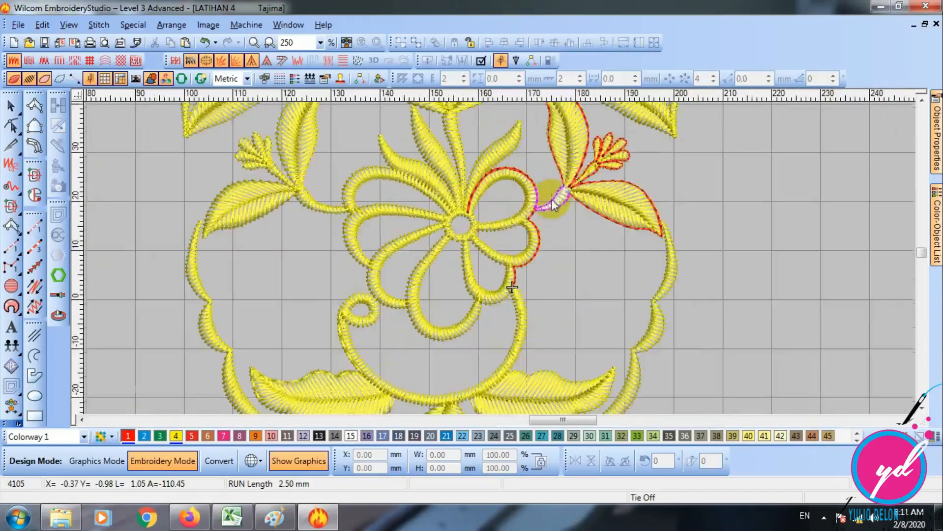
{"action": "scroll", "coordinate": [540, 220], "scroll_direction": "down", "scroll_amount": 1}
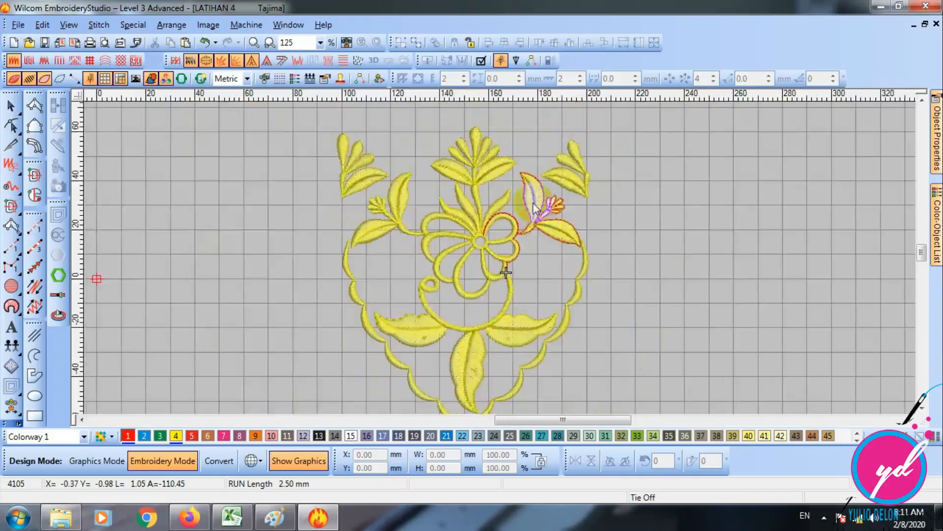
{"action": "key", "text": "d"}
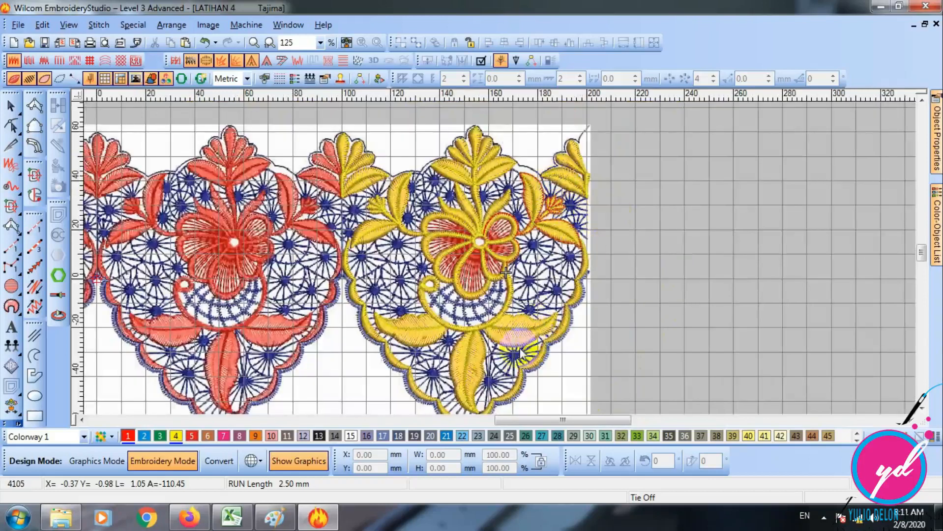
{"action": "left_click_drag", "start_coordinate": [512, 421], "coordinate": [532, 422]}
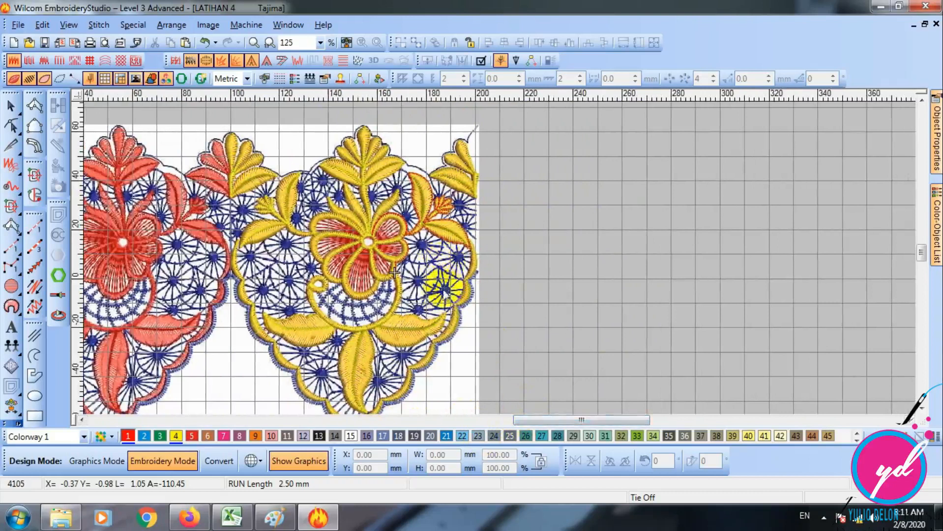
{"action": "key", "text": "z"}
{"action": "scroll", "coordinate": [421, 285], "scroll_direction": "down", "scroll_amount": 1}
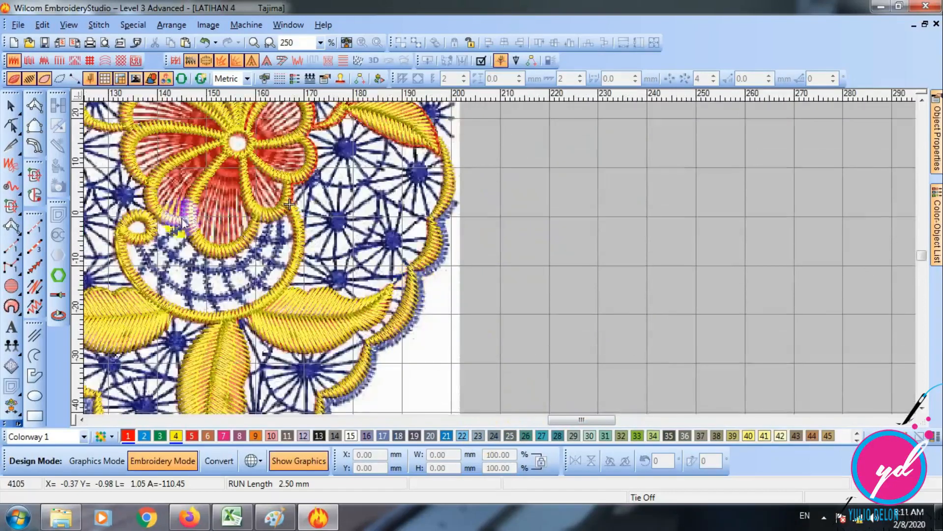
- Activate the Run tool with thread colour 3 and hide the background artwork around the flower
{"action": "left_click", "coordinate": [35, 228]}
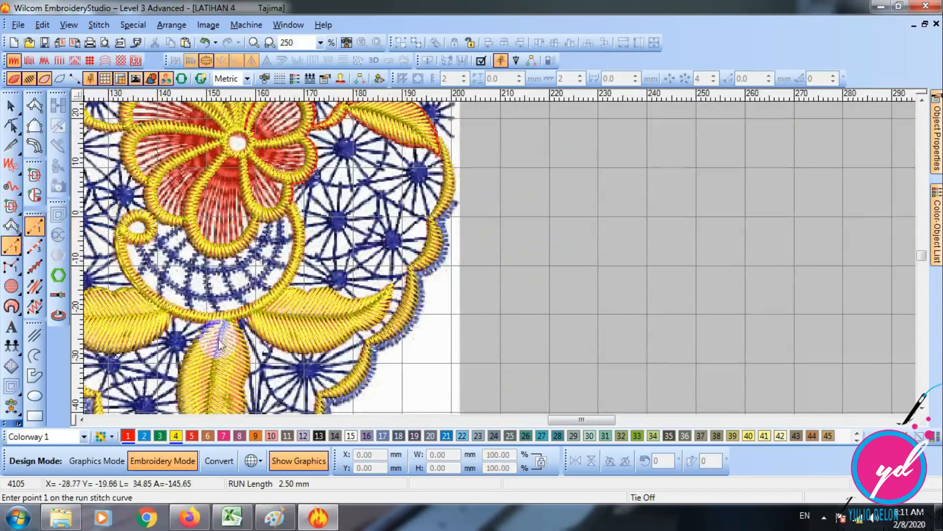
{"action": "left_click", "coordinate": [159, 436]}
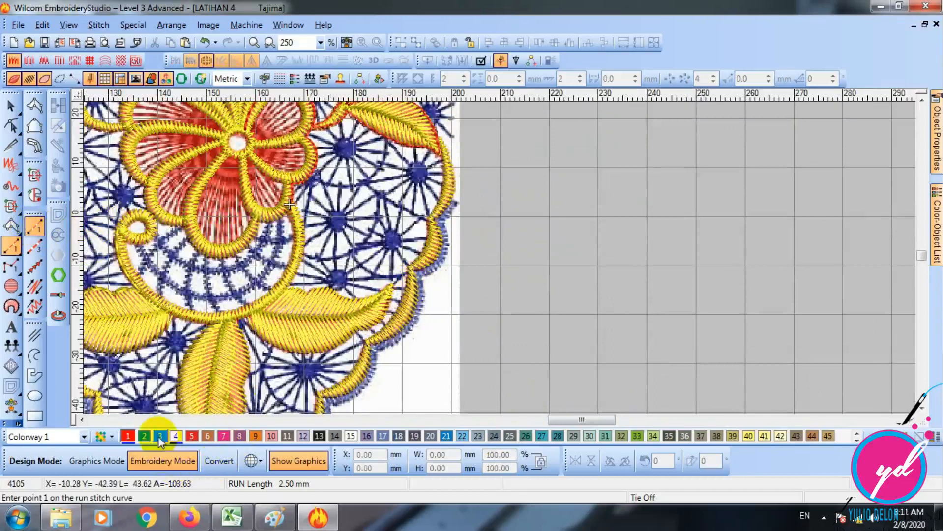
{"action": "left_click", "coordinate": [81, 420]}
{"action": "scroll", "coordinate": [513, 196], "scroll_direction": "up", "scroll_amount": 3}
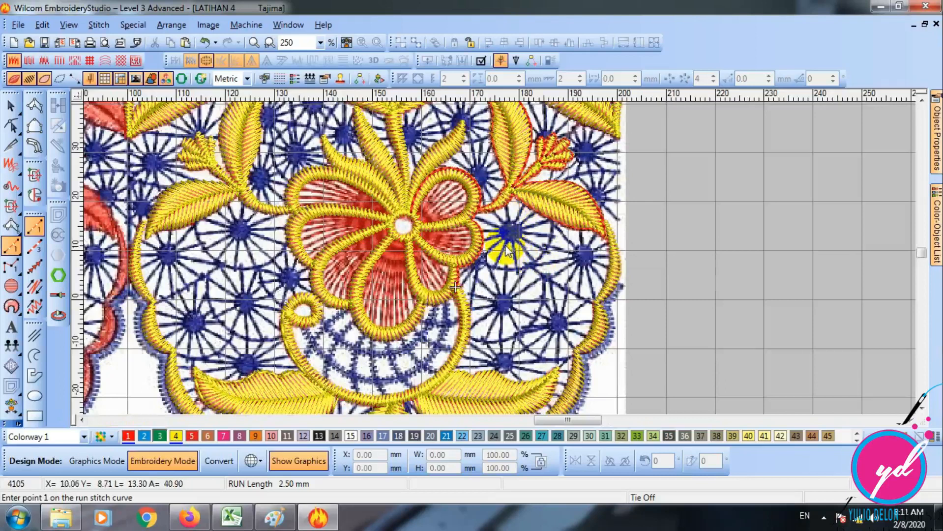
{"action": "key", "text": "d"}
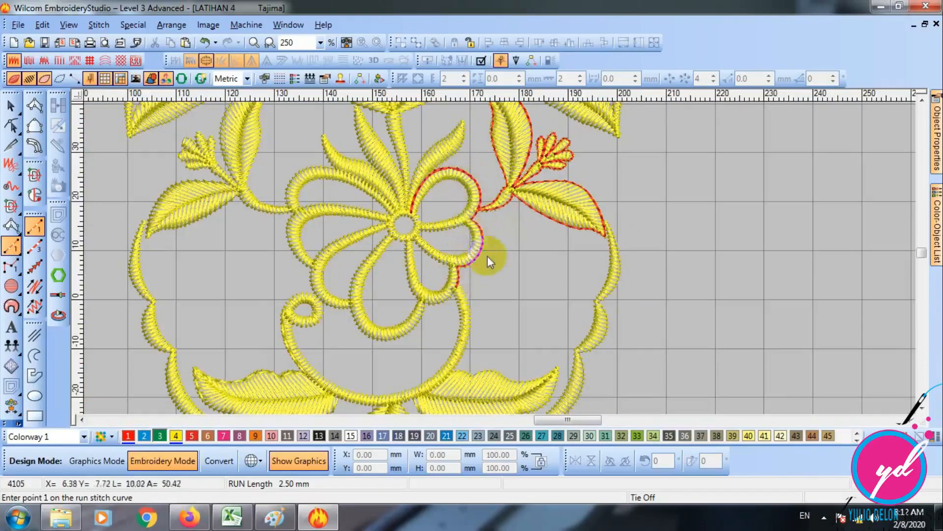
- Show the background lace artwork again around the blue wheel between the right-hand petals and the lower leaf
{"action": "key", "text": "d"}
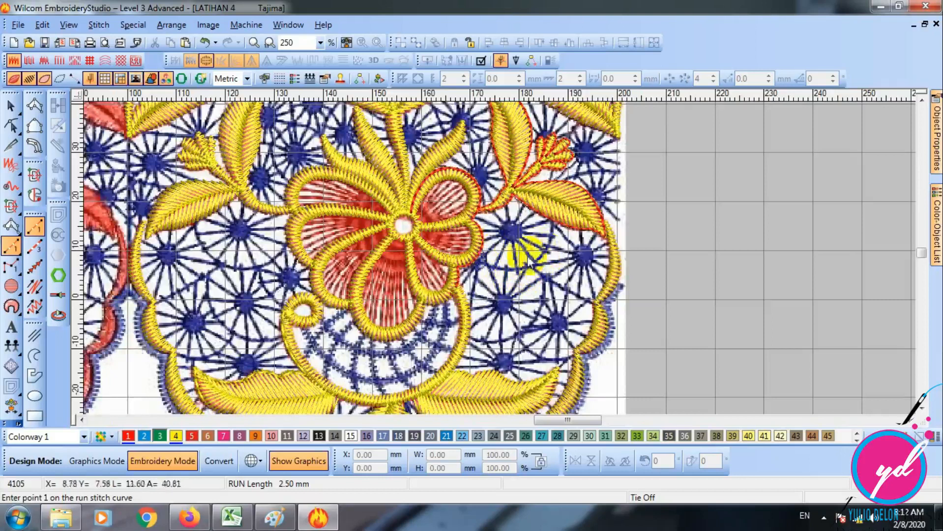
{"action": "key", "text": "d"}
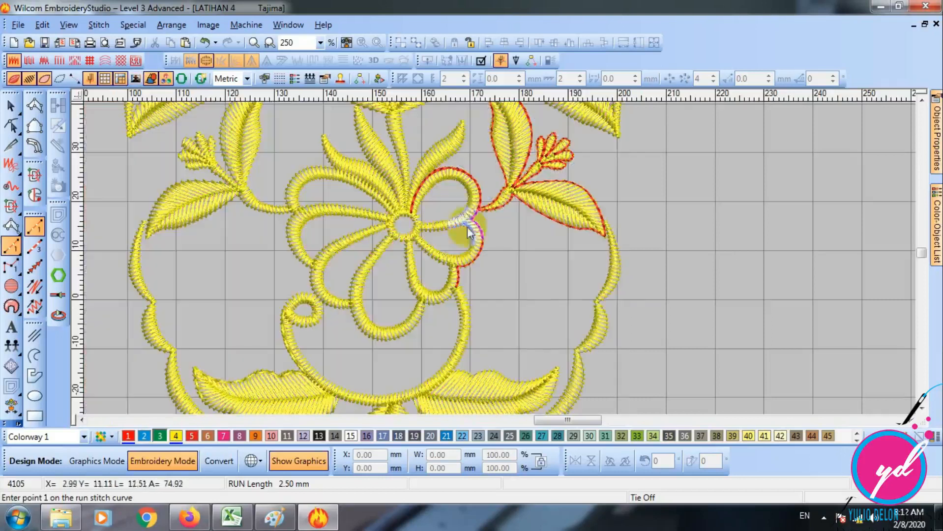
{"action": "key", "text": "d"}
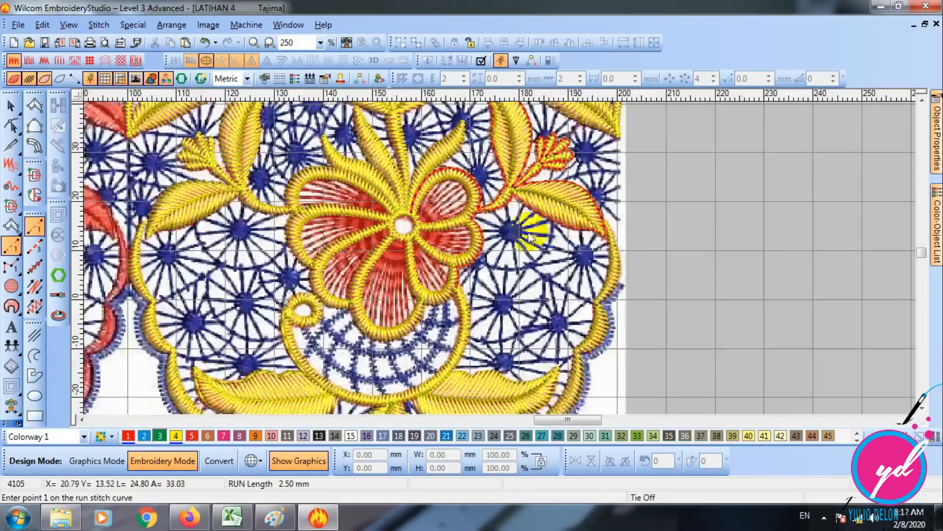
{"action": "key", "text": "z"}
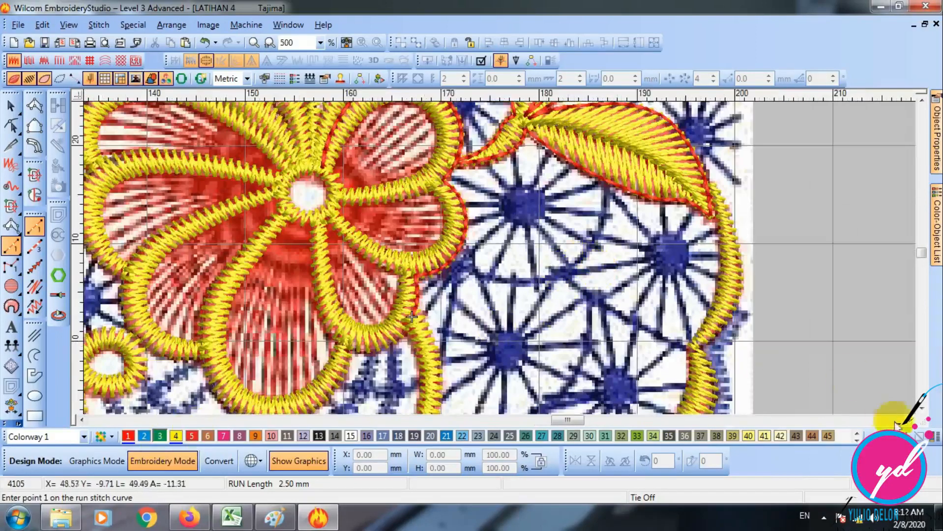
{"action": "left_click", "coordinate": [911, 420]}
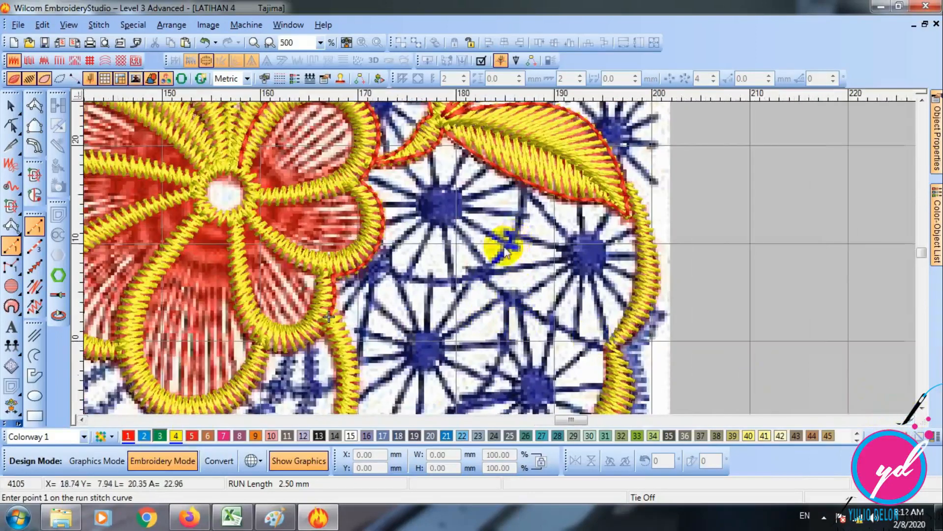
{"action": "scroll", "coordinate": [507, 252], "scroll_direction": "up", "scroll_amount": 1}
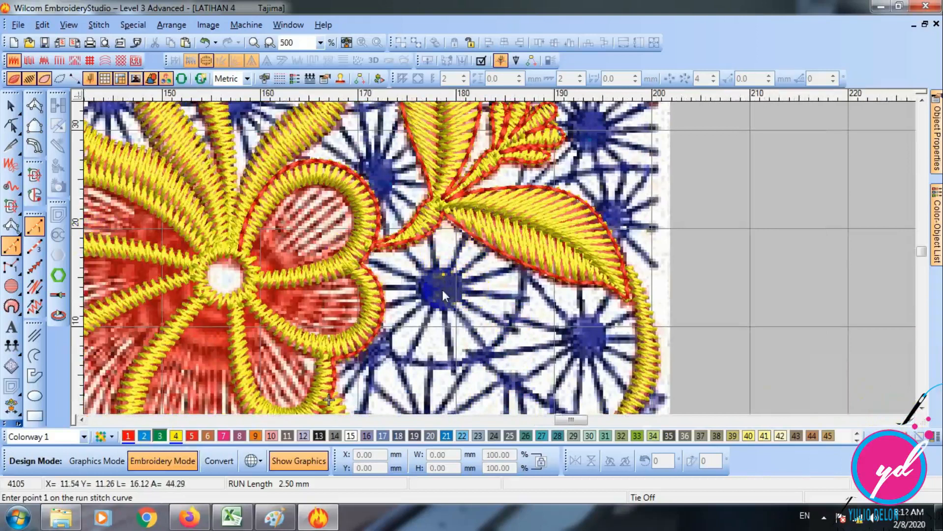
{"action": "scroll", "coordinate": [440, 290], "scroll_direction": "up", "scroll_amount": 1}
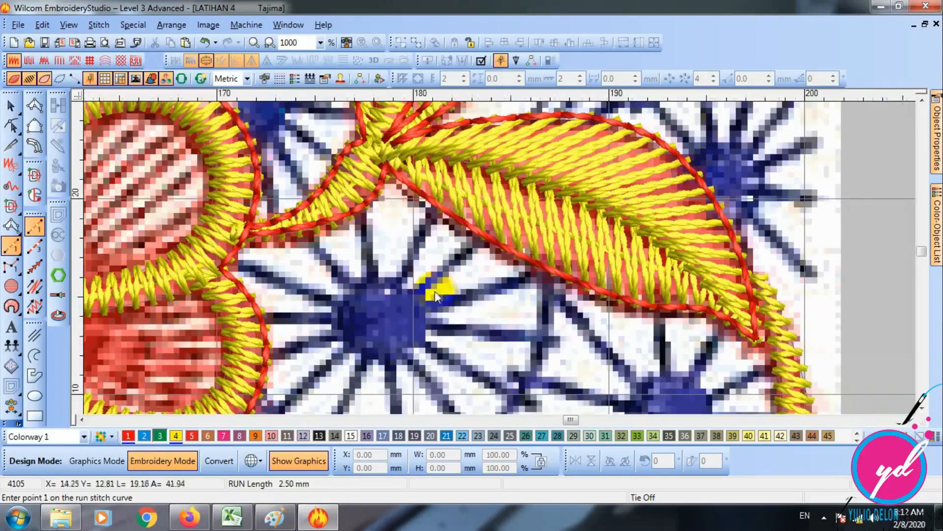
- Start a run at the wheel's hub and trace its first spoke, about 9 mm long, up to the stem junction and back
{"action": "left_click", "coordinate": [382, 325]}
{"action": "scroll", "coordinate": [382, 165], "scroll_direction": "down", "scroll_amount": 1}
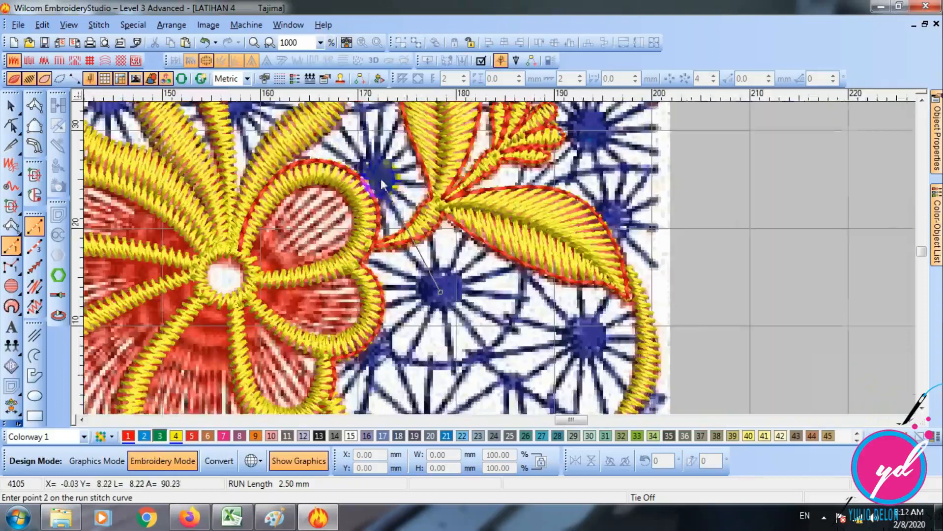
{"action": "scroll", "coordinate": [413, 174], "scroll_direction": "up", "scroll_amount": 1}
{"action": "scroll", "coordinate": [424, 152], "scroll_direction": "up", "scroll_amount": 3}
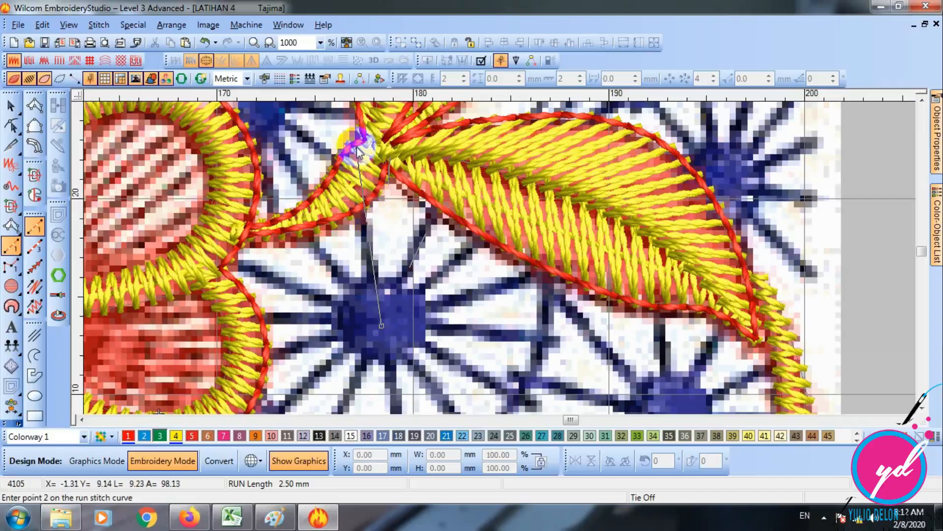
{"action": "left_click", "coordinate": [357, 149]}
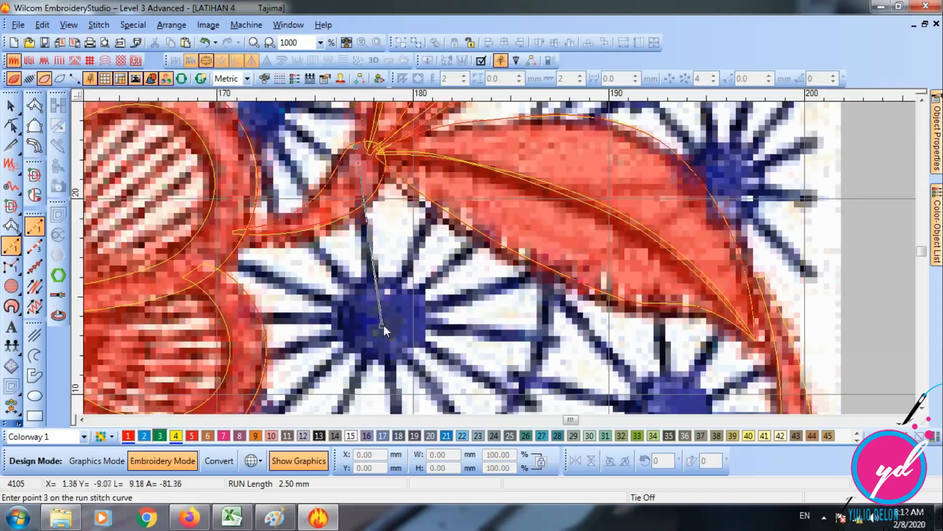
{"action": "key", "text": "d"}
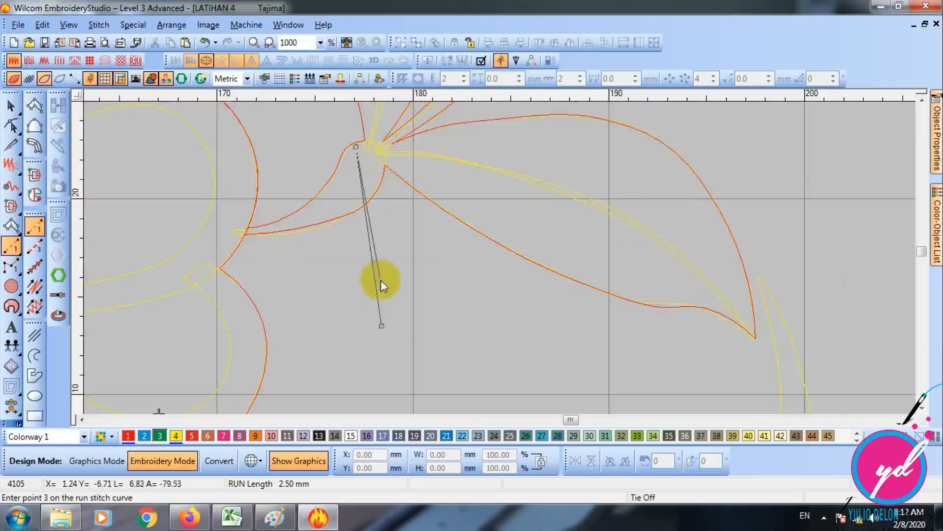
{"action": "left_click", "coordinate": [383, 326]}
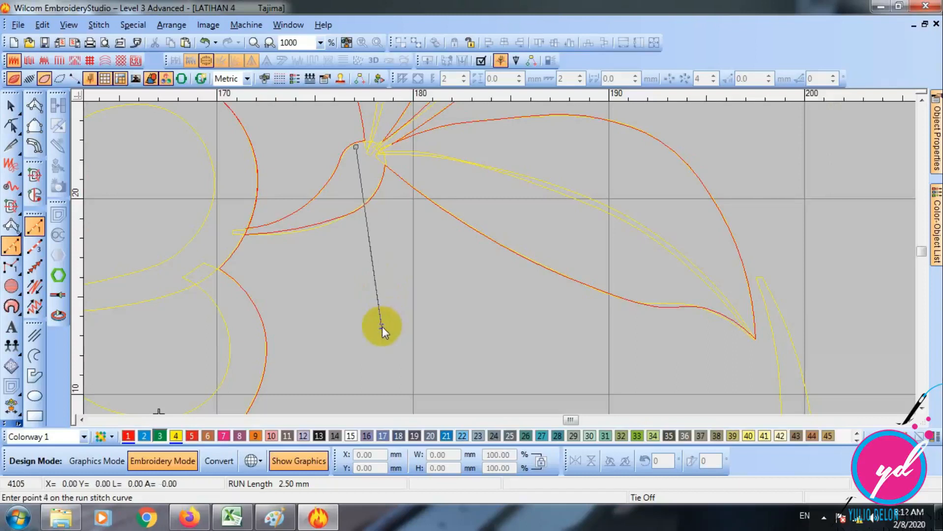
{"action": "key", "text": "d"}
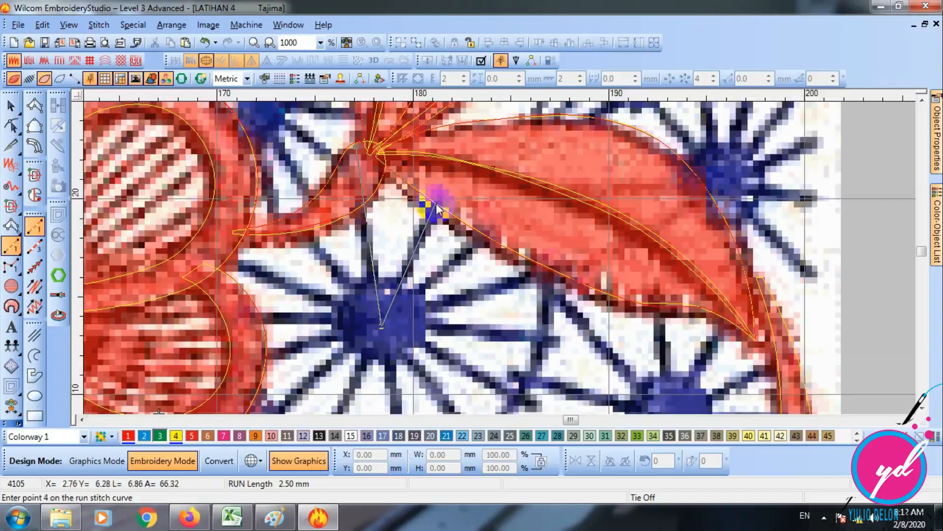
- Add three spokes fanning from the hub into the leaf above, bringing the run back to the hub after each
{"action": "left_click", "coordinate": [457, 144]}
{"action": "left_click", "coordinate": [382, 328]}
{"action": "left_click", "coordinate": [528, 191]}
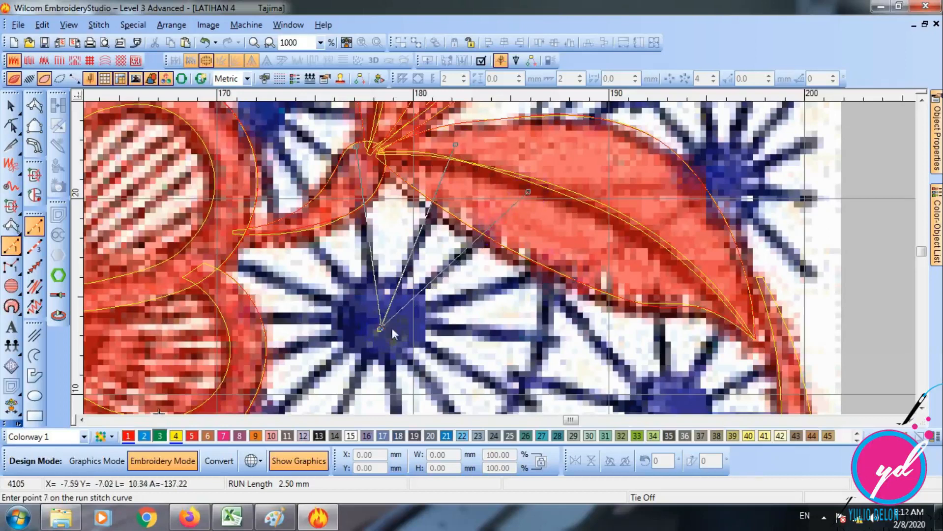
{"action": "left_click", "coordinate": [568, 256]}
{"action": "scroll", "coordinate": [568, 256], "scroll_direction": "down", "scroll_amount": 2}
{"action": "left_click", "coordinate": [380, 246]}
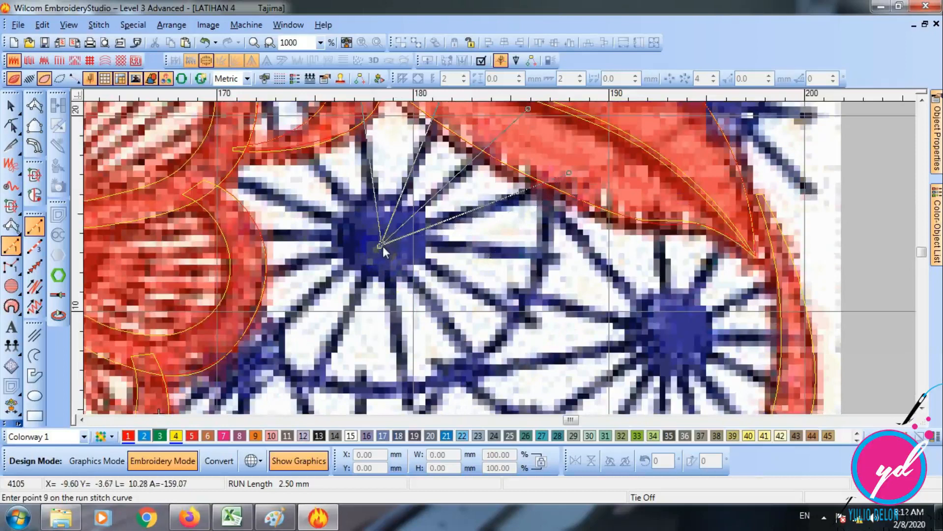
- Continue the run with three spokes toward the neighbouring wheel, one horizontal and two slanting down, returning to the hub each time
{"action": "left_click", "coordinate": [502, 262]}
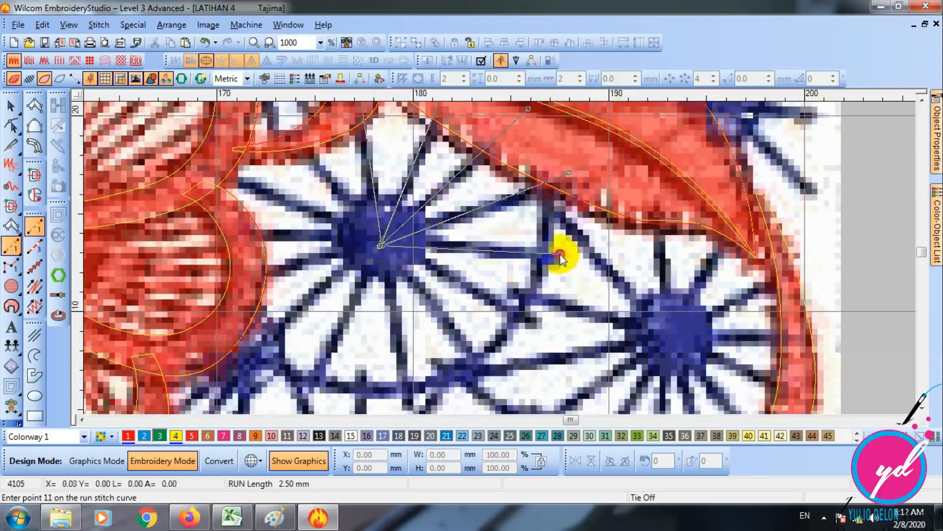
{"action": "left_click", "coordinate": [383, 246]}
{"action": "left_click", "coordinate": [534, 317]}
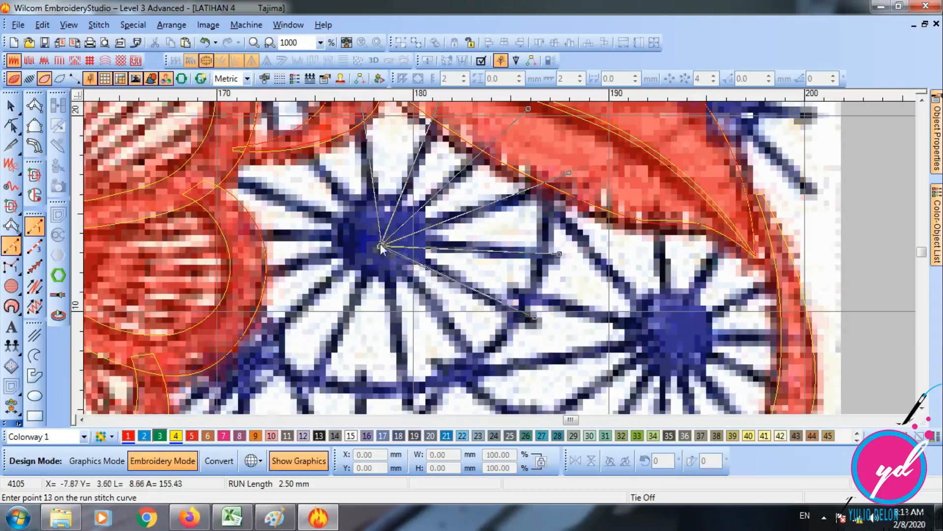
{"action": "left_click", "coordinate": [381, 245]}
{"action": "left_click", "coordinate": [490, 378]}
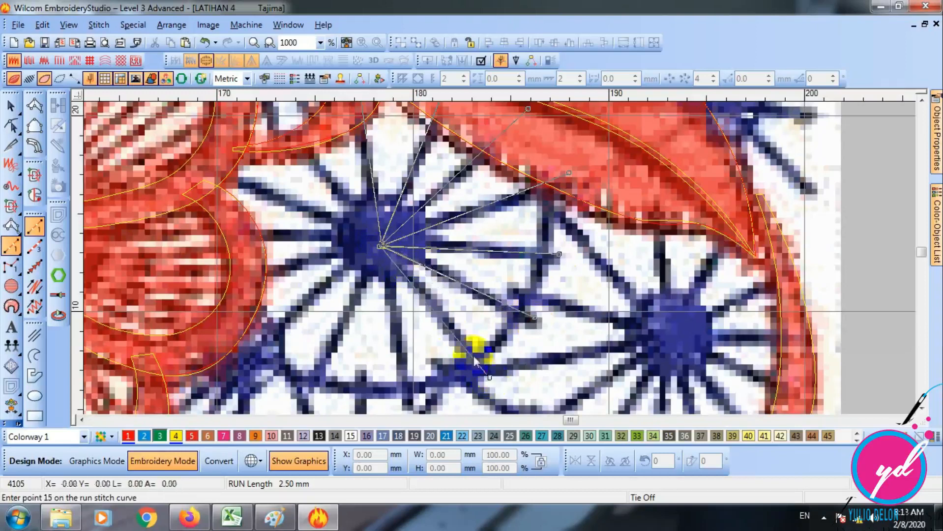
{"action": "left_click", "coordinate": [382, 246]}
- Trace the three spokes from straight down round to the second petal's lower edge, returning to the hub after each
{"action": "left_click", "coordinate": [456, 334]}
{"action": "left_click", "coordinate": [427, 176]}
{"action": "left_click", "coordinate": [352, 325]}
{"action": "left_click", "coordinate": [426, 175]}
{"action": "left_click", "coordinate": [290, 281]}
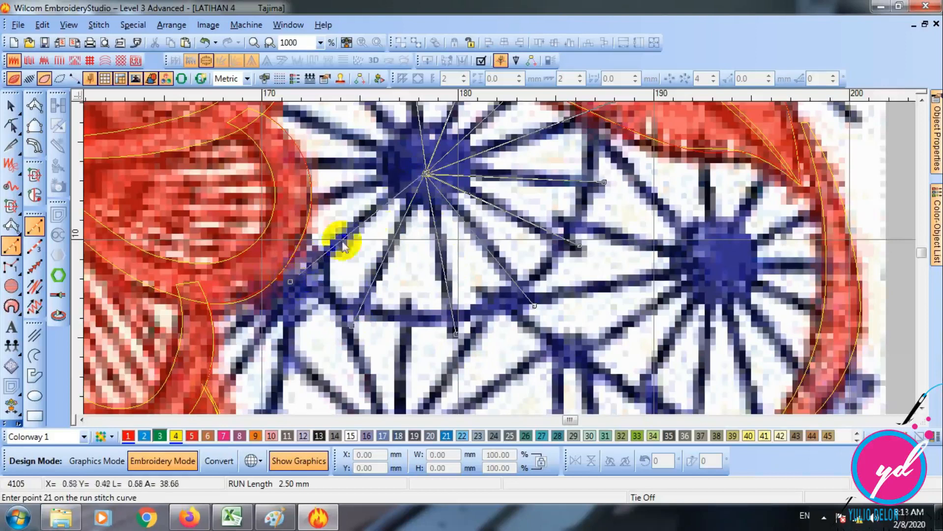
{"action": "left_click", "coordinate": [427, 176]}
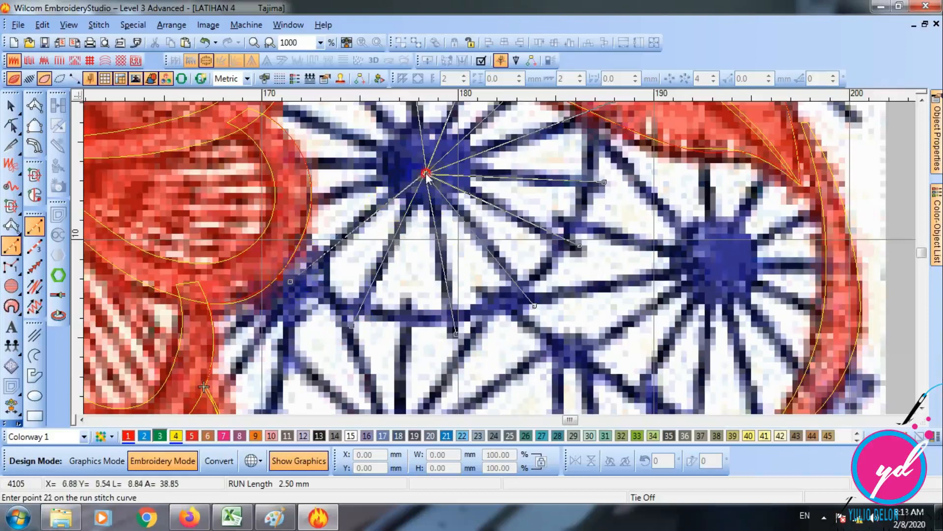
- Extend the run with three spokes reaching into the edges of the right-hand petals, returning to the hub after each
{"action": "left_click", "coordinate": [279, 211]}
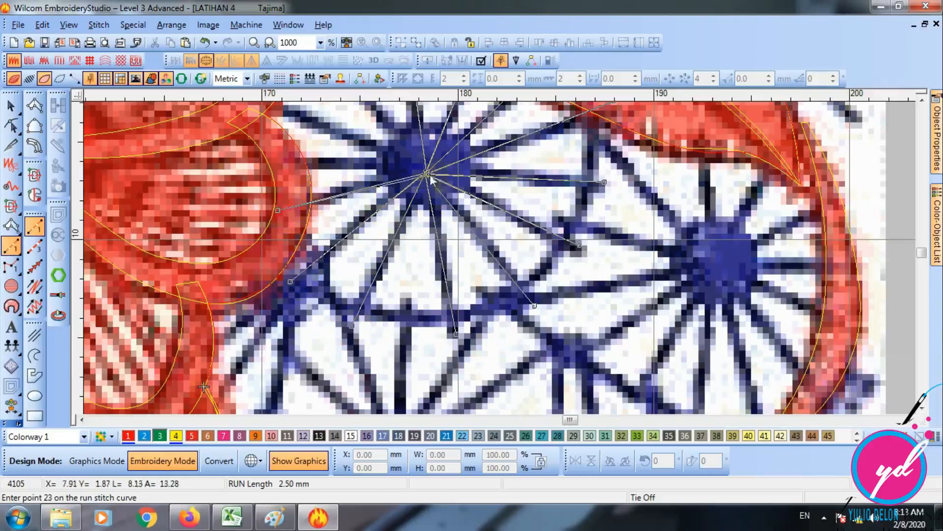
{"action": "left_click", "coordinate": [427, 175]}
{"action": "middle_click", "coordinate": [377, 182]}
{"action": "left_click", "coordinate": [393, 229]}
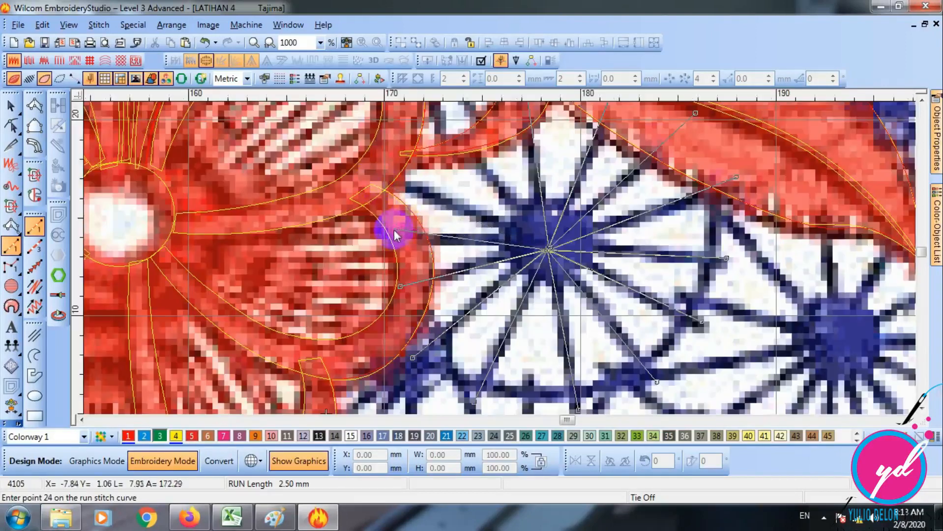
{"action": "left_click", "coordinate": [541, 248]}
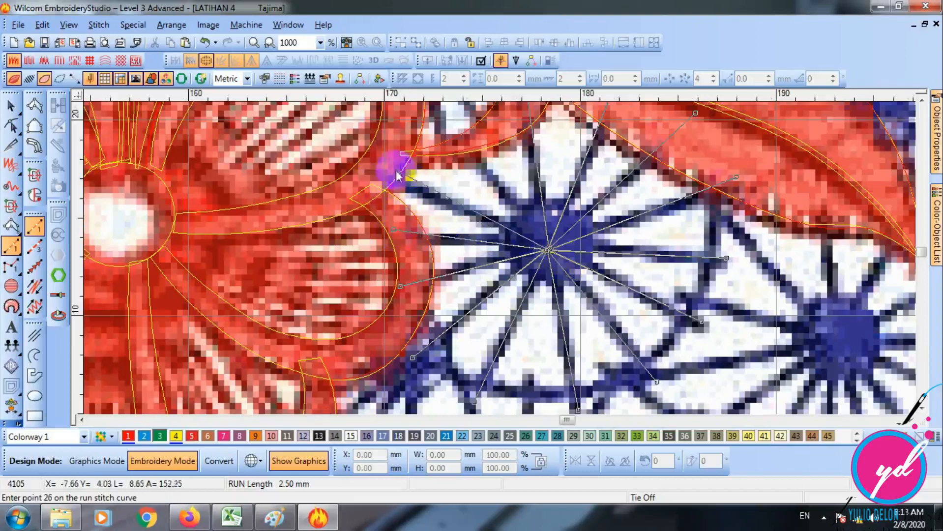
{"action": "left_click", "coordinate": [376, 169]}
{"action": "left_click", "coordinate": [548, 251]}
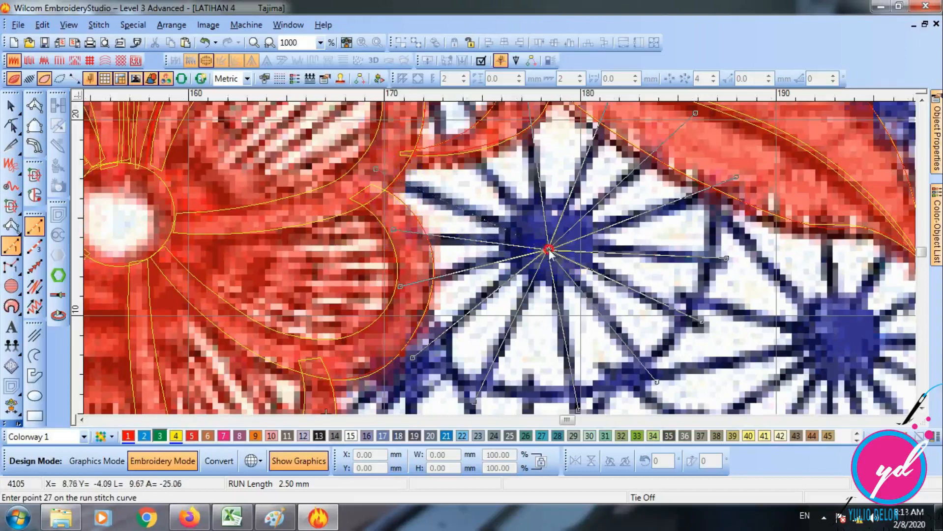
- Trace the last spoke across the curved stem, finish the run at the hub and display the wheel's stitches
{"action": "left_click", "coordinate": [460, 127]}
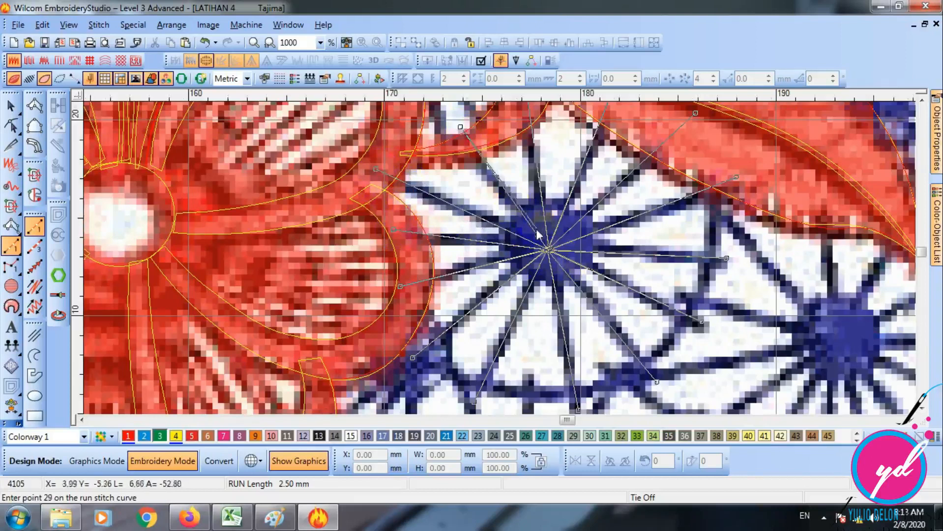
{"action": "key", "text": "BackSpace"}
{"action": "left_click", "coordinate": [472, 140]}
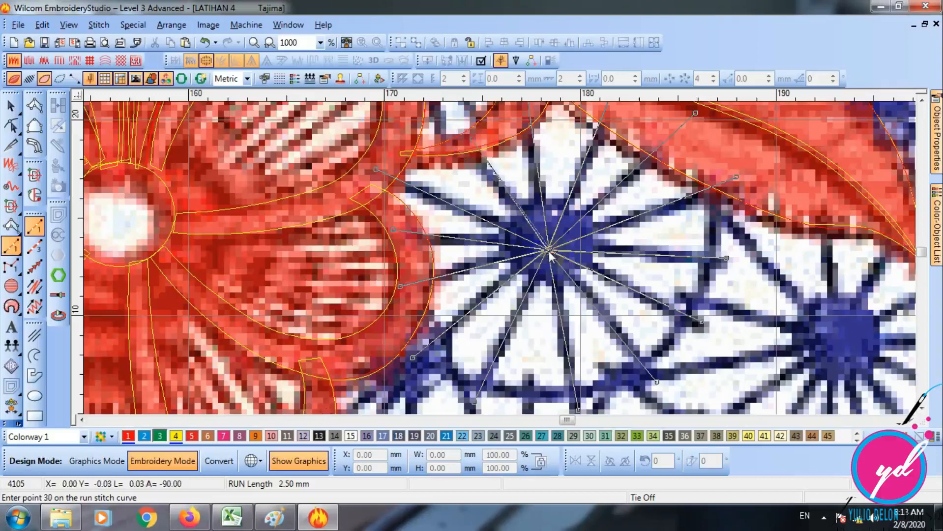
{"action": "key", "text": "Return"}
{"action": "key", "text": "s"}
{"action": "key", "text": "shift+z"}
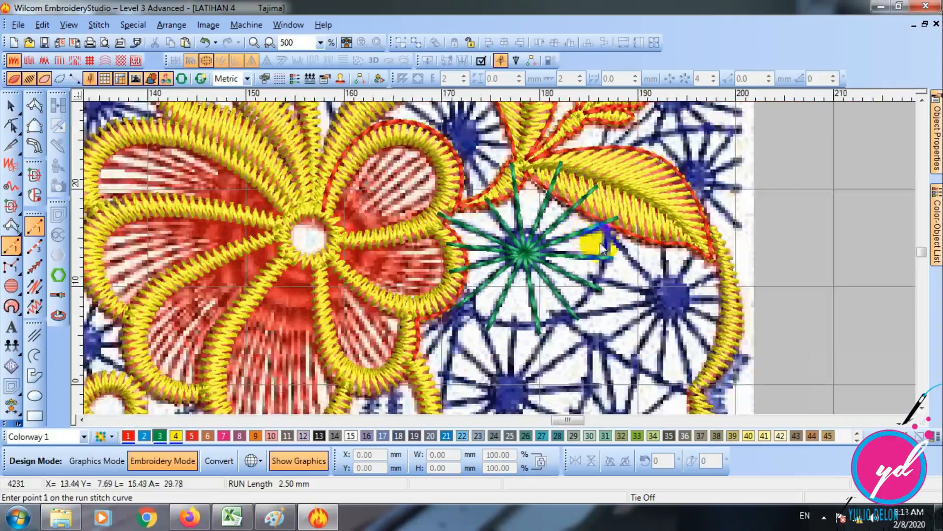
- Hide the background artwork and examine the spoked wheel's control points with the Reshape tool
{"action": "key", "text": "d"}
{"action": "left_click", "coordinate": [11, 125]}
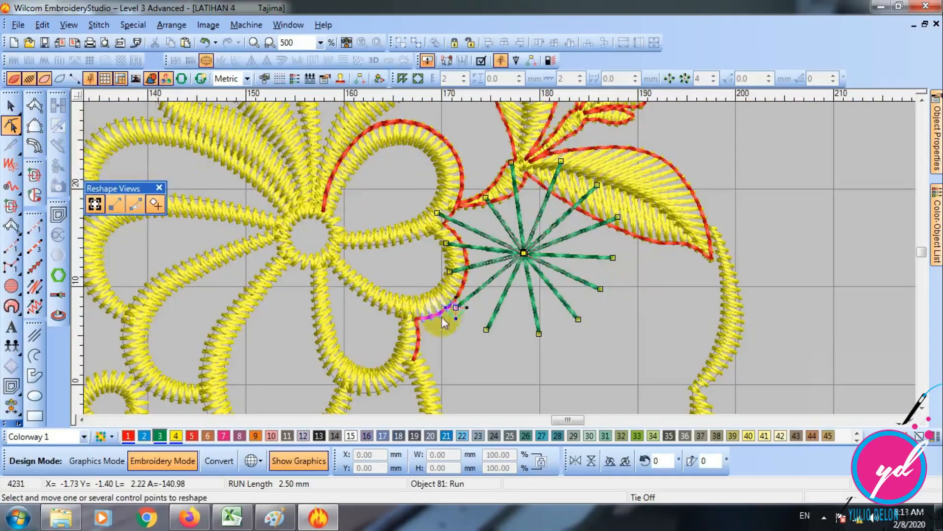
{"action": "left_click", "coordinate": [524, 254]}
{"action": "key", "text": "Escape"}
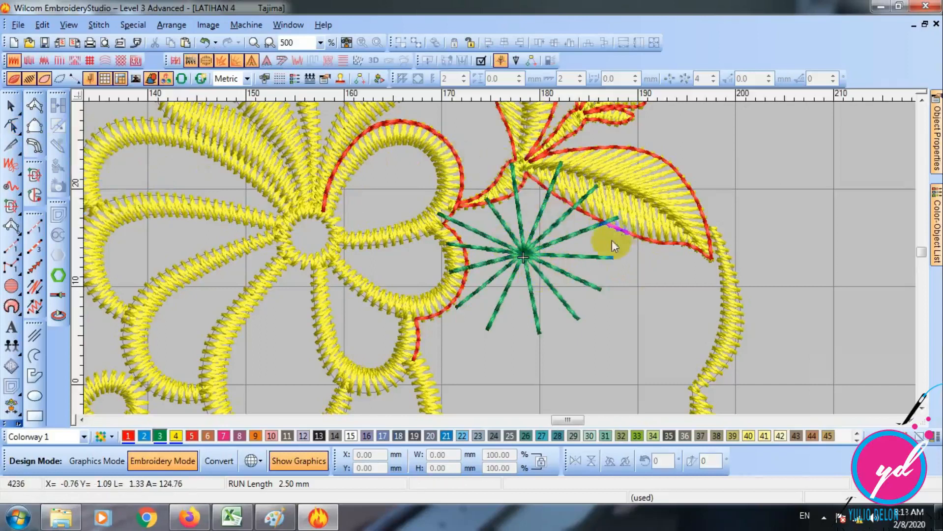
- Hide the background artwork and digitize a closed circular Complex Fill about 10 mm across in the empty area beside the leaf
{"action": "left_click", "coordinate": [909, 420]}
{"action": "key", "text": "s"}
{"action": "key", "text": "d"}
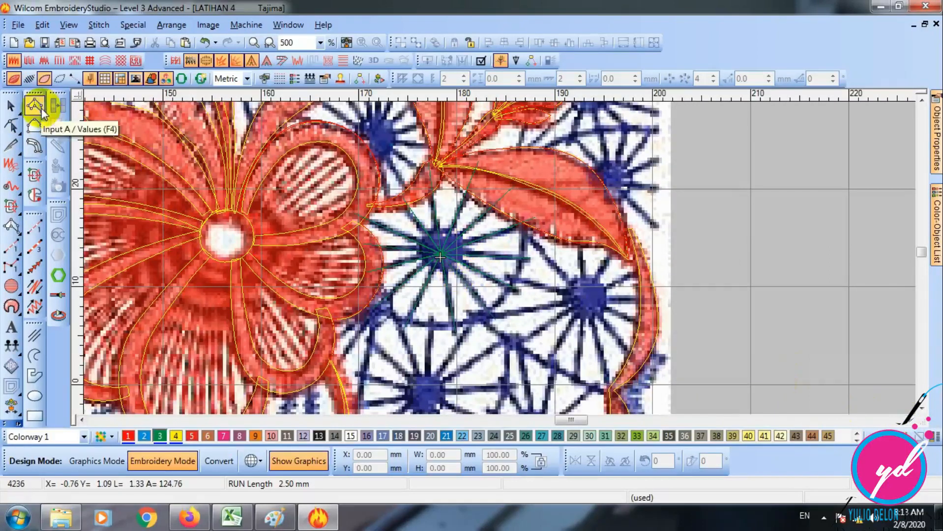
{"action": "left_click", "coordinate": [910, 421]}
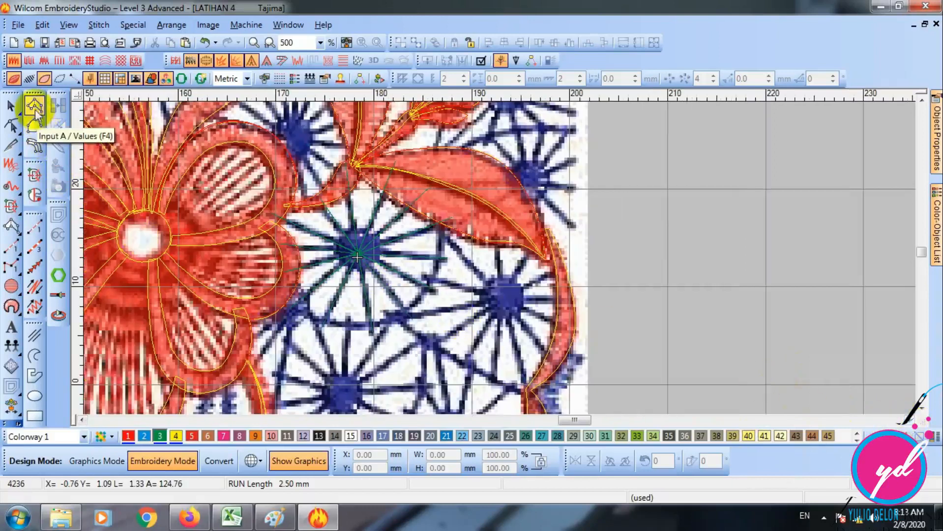
{"action": "left_click", "coordinate": [35, 196]}
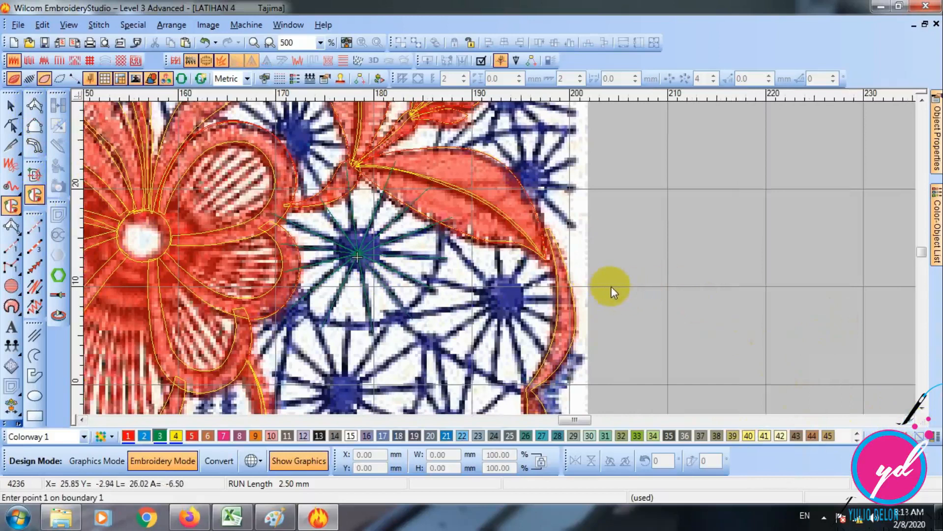
{"action": "key", "text": "d"}
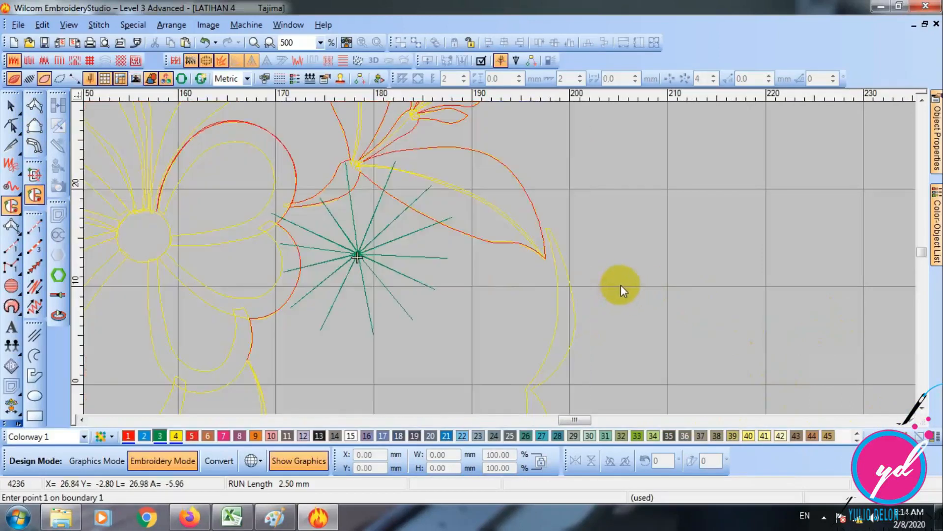
{"action": "left_click", "coordinate": [620, 287]}
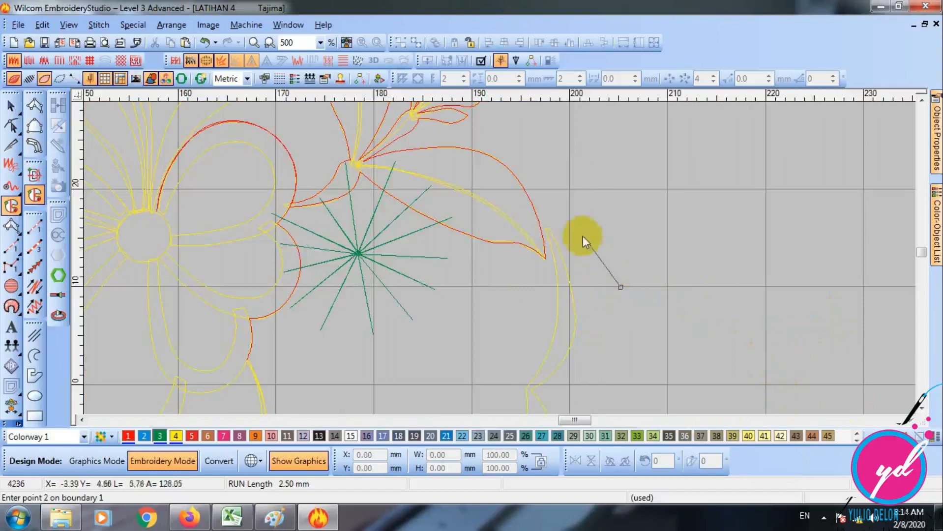
{"action": "left_click", "coordinate": [569, 241]}
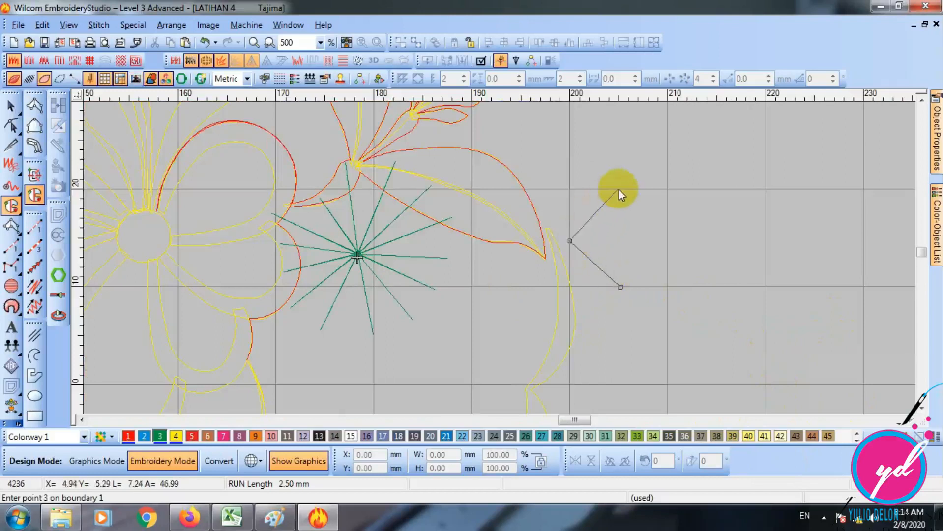
{"action": "left_click", "coordinate": [618, 189]}
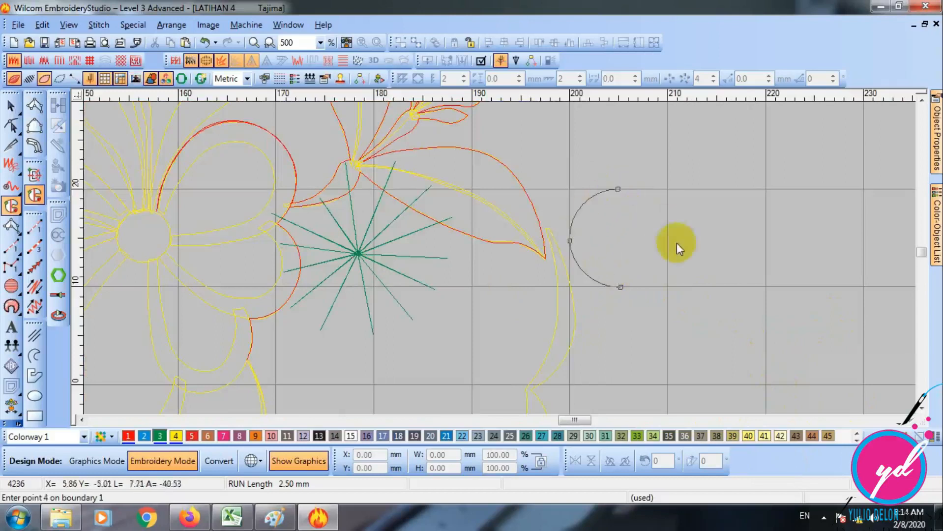
{"action": "key", "text": "Return"}
{"action": "key", "text": "Return"}
{"action": "key", "text": "s"}
{"action": "key", "text": "Escape"}
- Turn the circular fill's stitches nearly horizontal and fit the circle, reduced to about 4.4 mm across, over the spoked wheel's hub
{"action": "left_click", "coordinate": [621, 251]}
{"action": "left_click", "coordinate": [12, 126]}
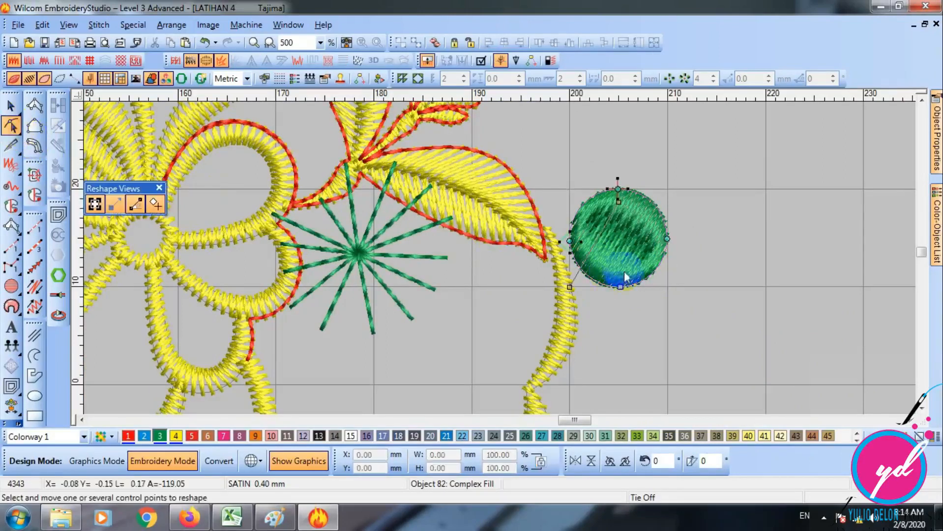
{"action": "left_click_drag", "start_coordinate": [571, 286], "coordinate": [375, 242]}
{"action": "key", "text": "Escape"}
{"action": "key", "text": "s"}
{"action": "key", "text": "s"}
{"action": "scroll", "coordinate": [424, 241], "scroll_direction": "down", "scroll_amount": 2}
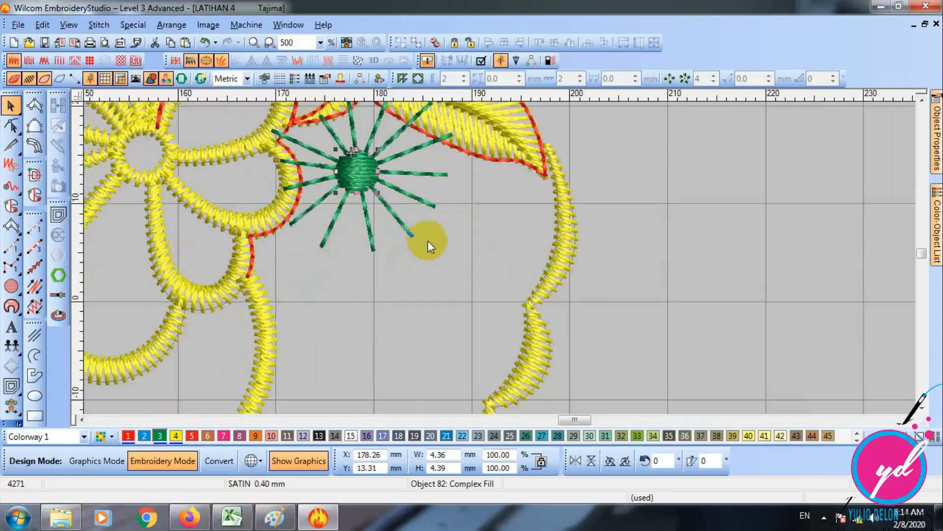
- Try to move a control point of the hub's circular fill and undo the change
{"action": "left_click", "coordinate": [11, 125]}
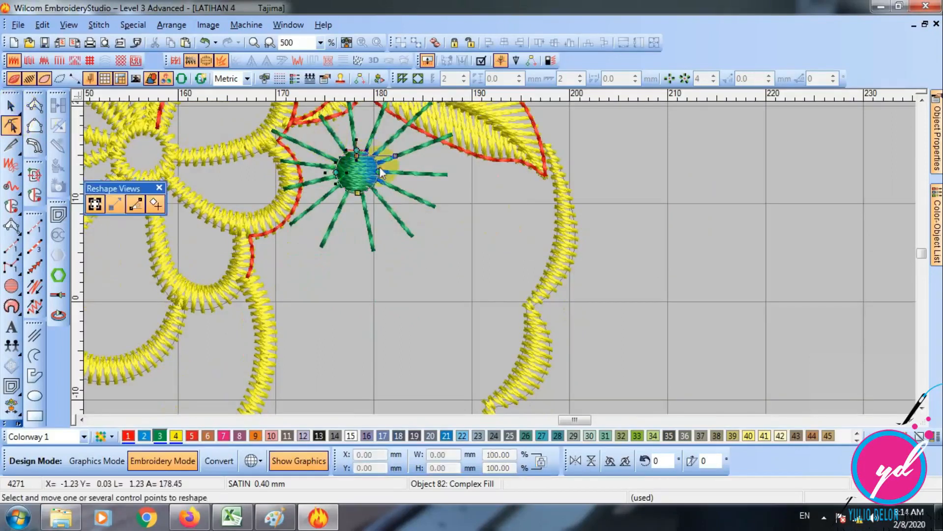
{"action": "left_click_drag", "start_coordinate": [358, 156], "coordinate": [376, 184]}
{"action": "key", "text": "ctrl+z"}
{"action": "key", "text": "Escape"}
- Examine the spoke run and the hub fill by selecting them separately and together
{"action": "key", "text": "shift+z"}
{"action": "key", "text": "d"}
{"action": "key", "text": "d"}
{"action": "left_click", "coordinate": [441, 221]}
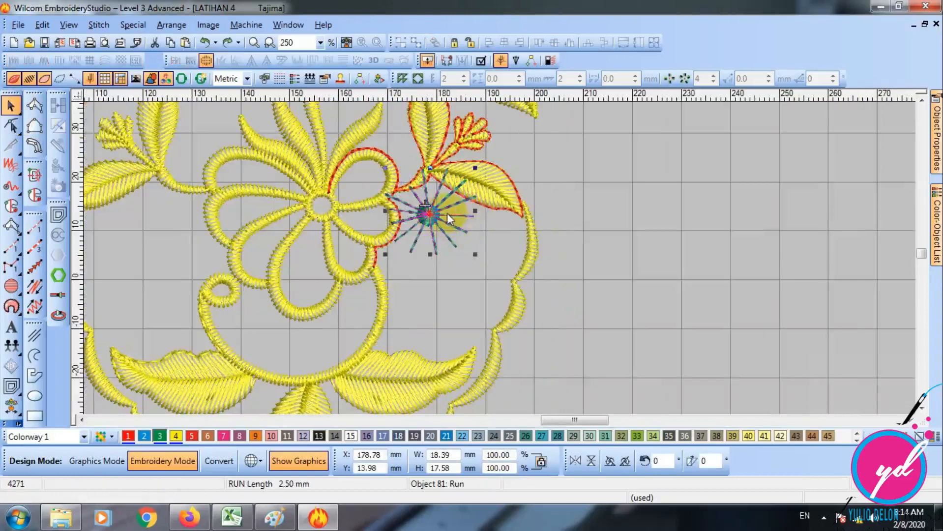
{"action": "left_click", "coordinate": [480, 238]}
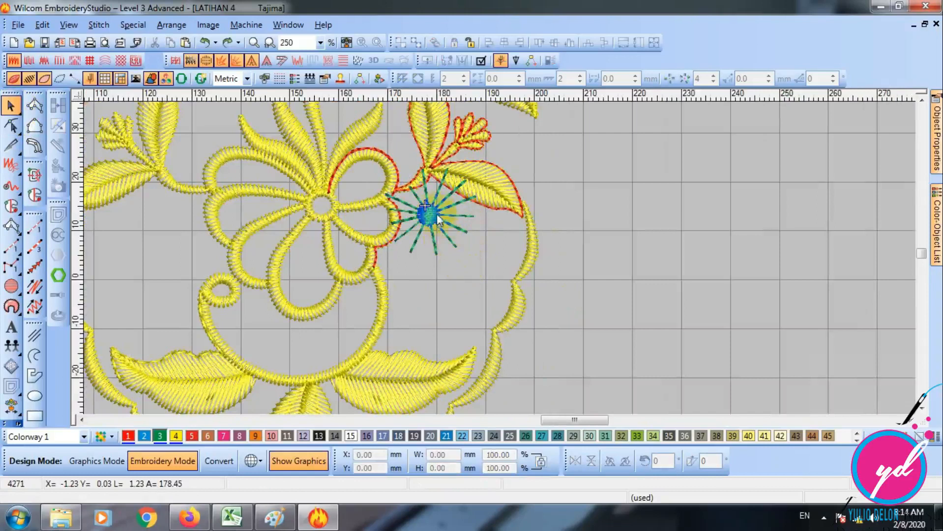
{"action": "left_click", "coordinate": [436, 207]}
{"action": "left_click", "coordinate": [472, 231]}
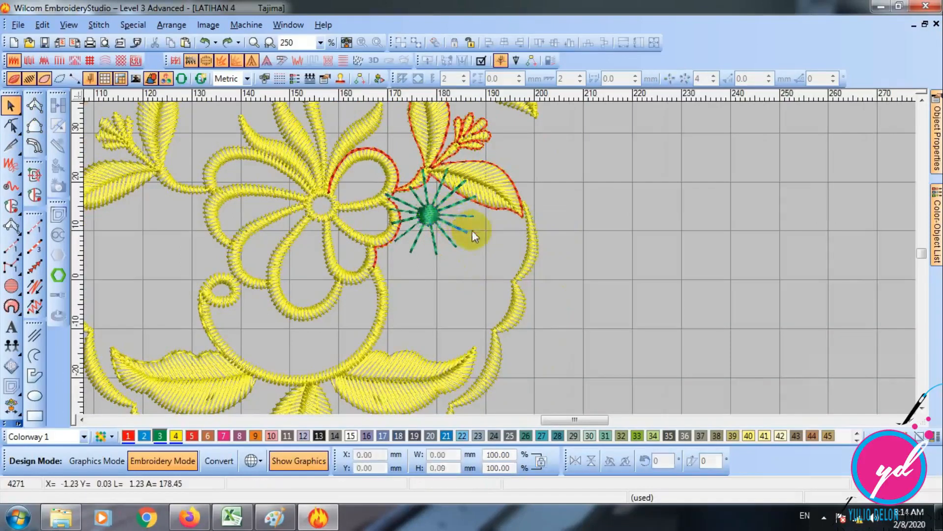
{"action": "key", "text": "z"}
{"action": "left_click", "coordinate": [365, 153]}
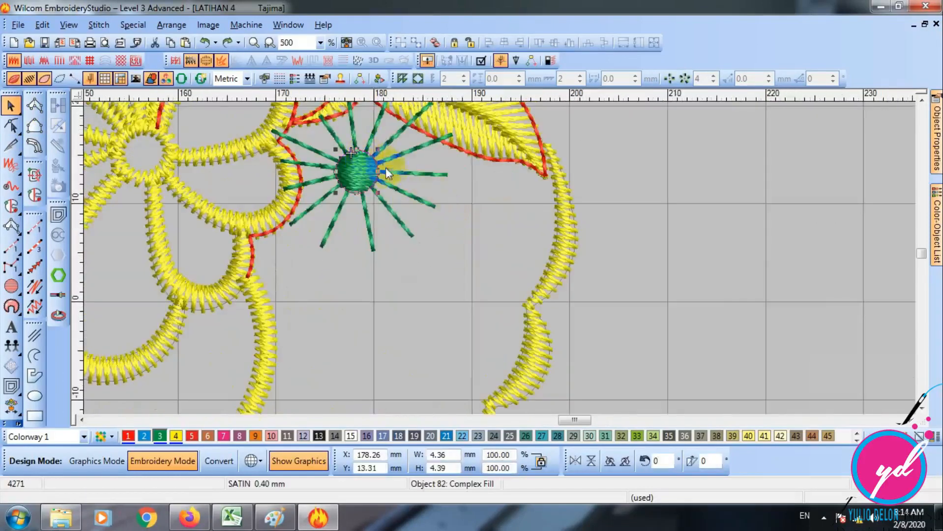
{"action": "left_click", "coordinate": [416, 177], "text": "ctrl"}
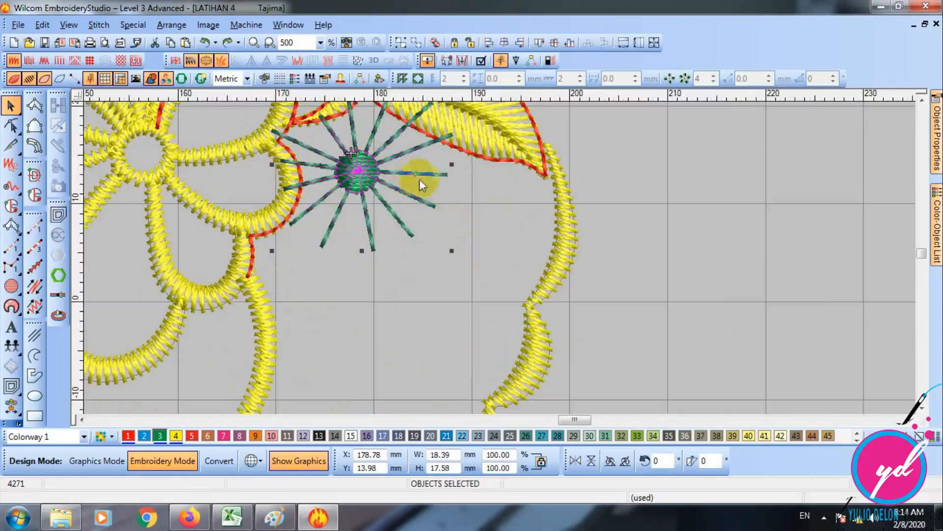
{"action": "left_click", "coordinate": [469, 226]}
- Show the background artwork, try moving the selected wheel towards the curved stem, and undo the move
{"action": "left_click", "coordinate": [383, 165]}
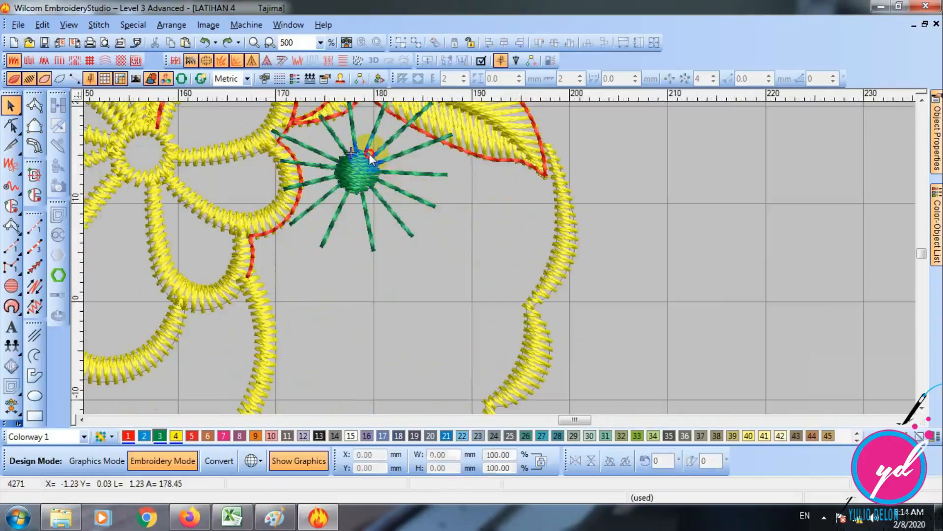
{"action": "left_click", "coordinate": [413, 150], "text": "ctrl"}
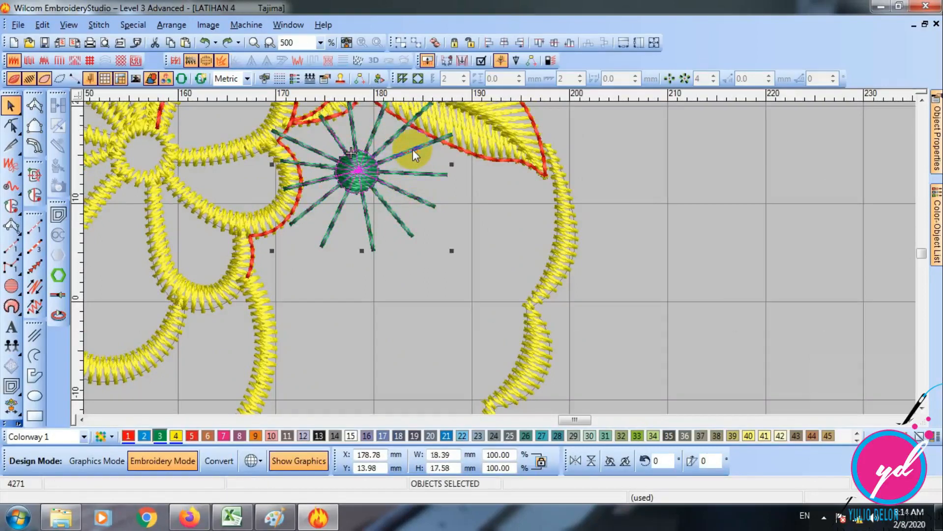
{"action": "key", "text": "d"}
{"action": "key", "text": "d"}
{"action": "key", "text": "d"}
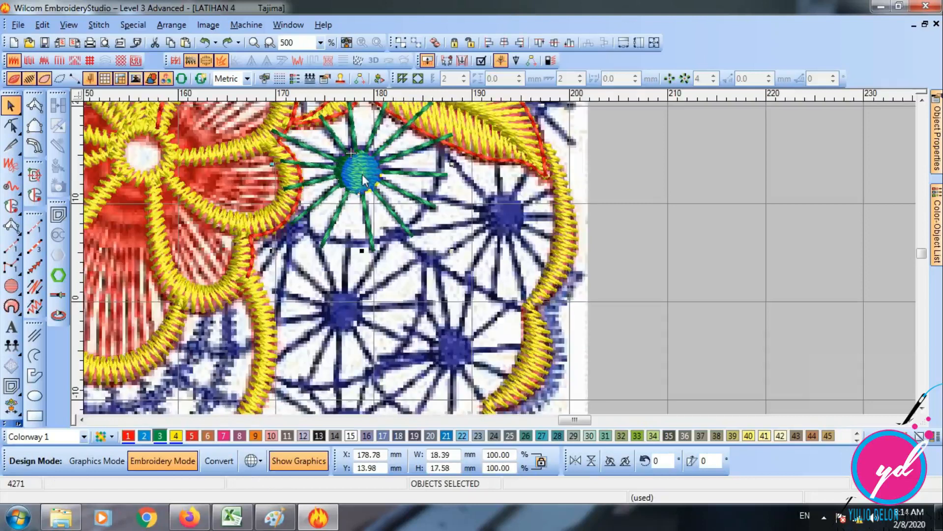
{"action": "left_click_drag", "start_coordinate": [361, 169], "coordinate": [563, 268]}
{"action": "key", "text": "ctrl+z"}
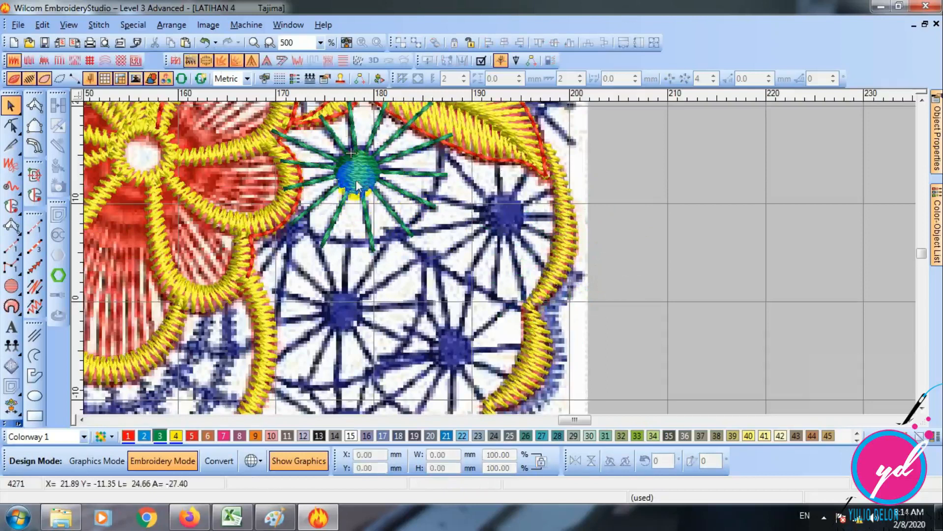
- Group the wheel's spoke run with its hub fill
{"action": "left_click", "coordinate": [379, 166]}
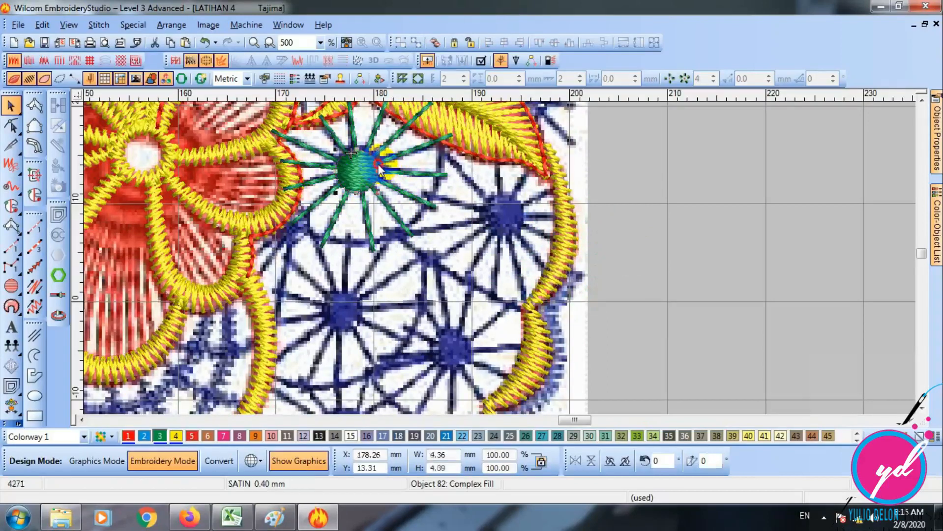
{"action": "left_click", "coordinate": [402, 156], "text": "ctrl"}
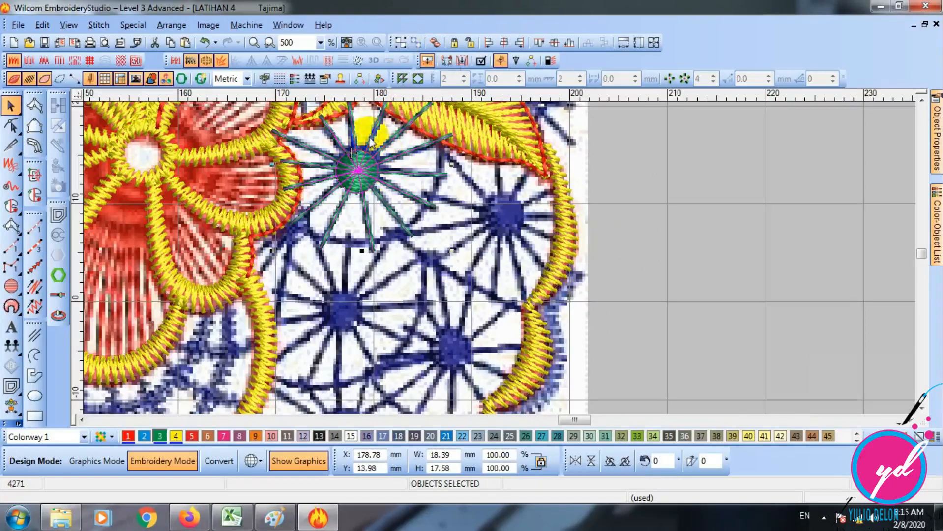
{"action": "left_click", "coordinate": [401, 43]}
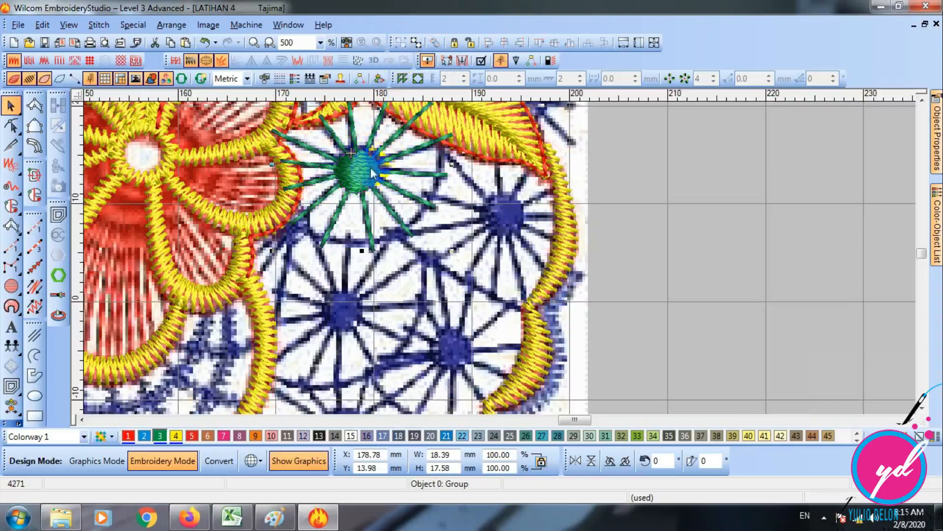
- Place four copies of the grouped wheel over the neighbouring blue wheel hubs between the flower and the curved stem
{"action": "left_click_drag", "start_coordinate": [358, 172], "coordinate": [498, 219]}
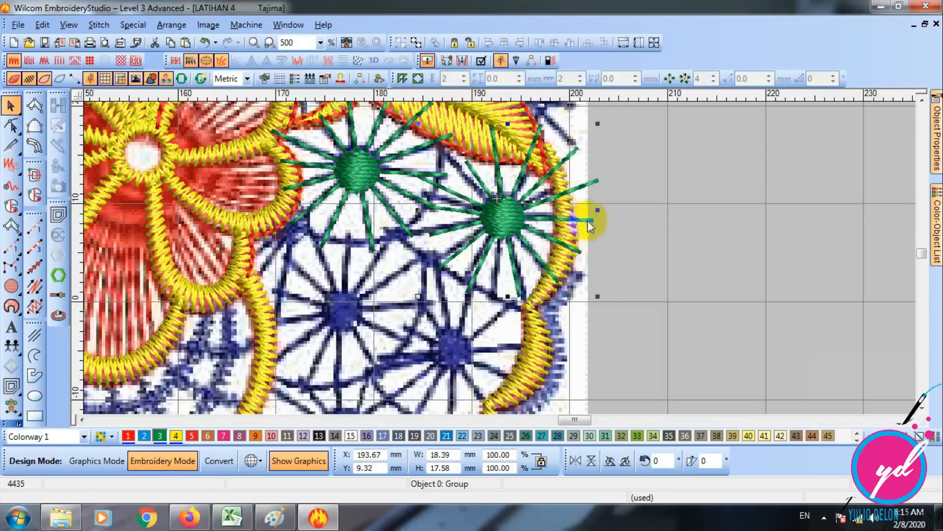
{"action": "scroll", "coordinate": [551, 211], "scroll_direction": "down", "scroll_amount": 2}
{"action": "left_click_drag", "start_coordinate": [498, 124], "coordinate": [415, 274]}
{"action": "scroll", "coordinate": [462, 277], "scroll_direction": "up", "scroll_amount": 2}
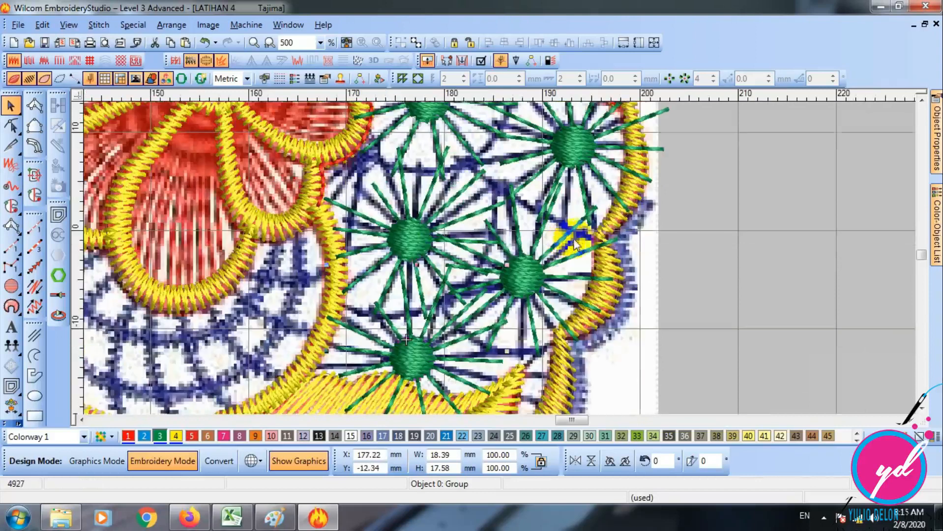
{"action": "left_click", "coordinate": [659, 234]}
- Ungroup the wheel copy just below the leaf tip, next to the curved stem
{"action": "left_click", "coordinate": [908, 418]}
{"action": "left_click", "coordinate": [908, 418]}
{"action": "scroll", "coordinate": [457, 266], "scroll_direction": "up", "scroll_amount": 2}
{"action": "key", "text": "d"}
{"action": "scroll", "coordinate": [443, 262], "scroll_direction": "down", "scroll_amount": 1}
{"action": "key", "text": "d"}
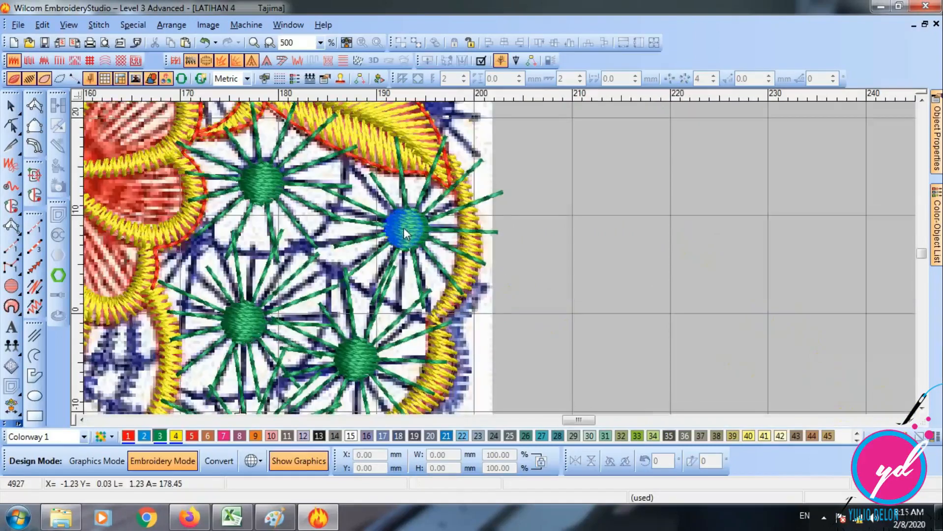
{"action": "left_click", "coordinate": [404, 228]}
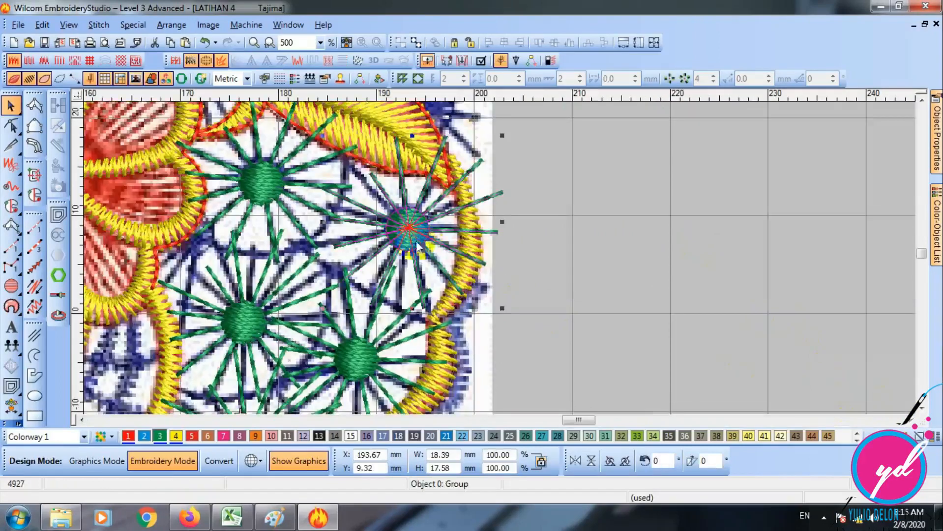
{"action": "left_click", "coordinate": [419, 42]}
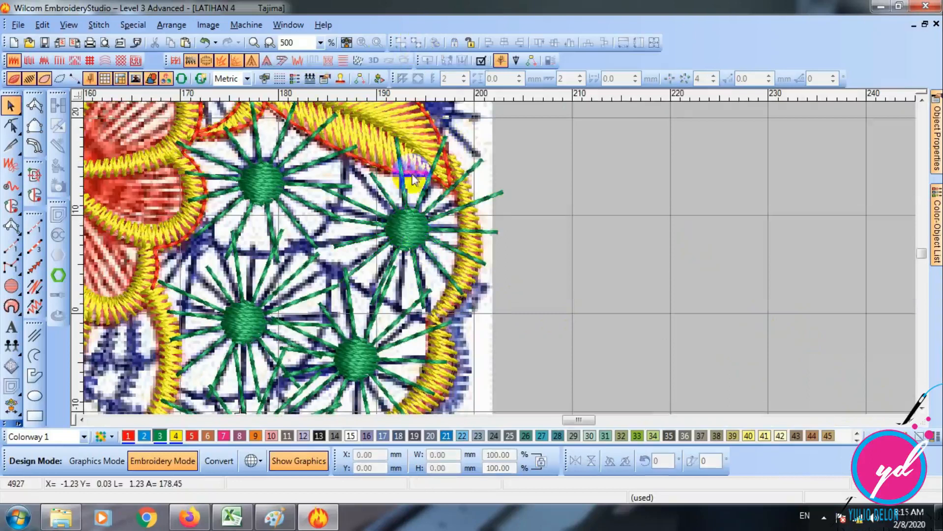
- Reshape the copied wheel's spoke run, pulling the ends of its three upper spokes back to the leaf and stem edges
{"action": "left_click", "coordinate": [382, 189]}
{"action": "key", "text": "z"}
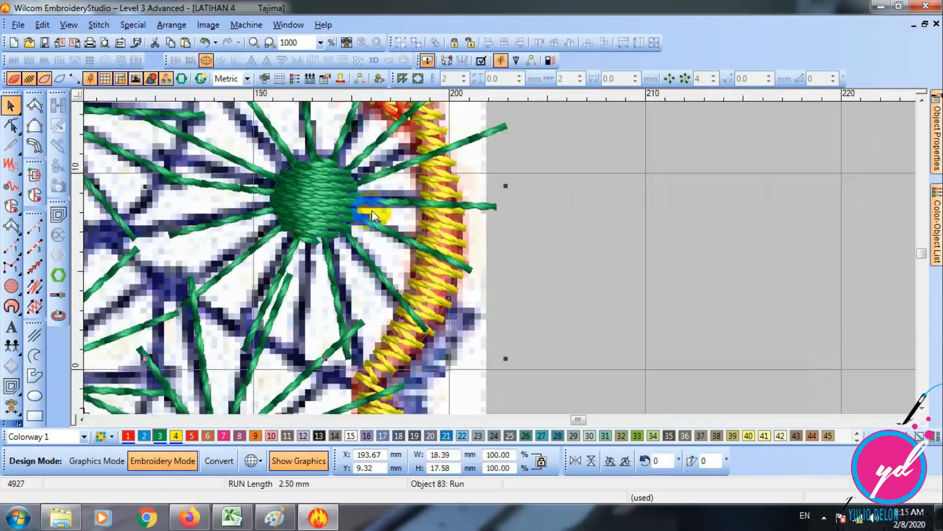
{"action": "scroll", "coordinate": [354, 194], "scroll_direction": "up", "scroll_amount": 1}
{"action": "left_click", "coordinate": [11, 125]}
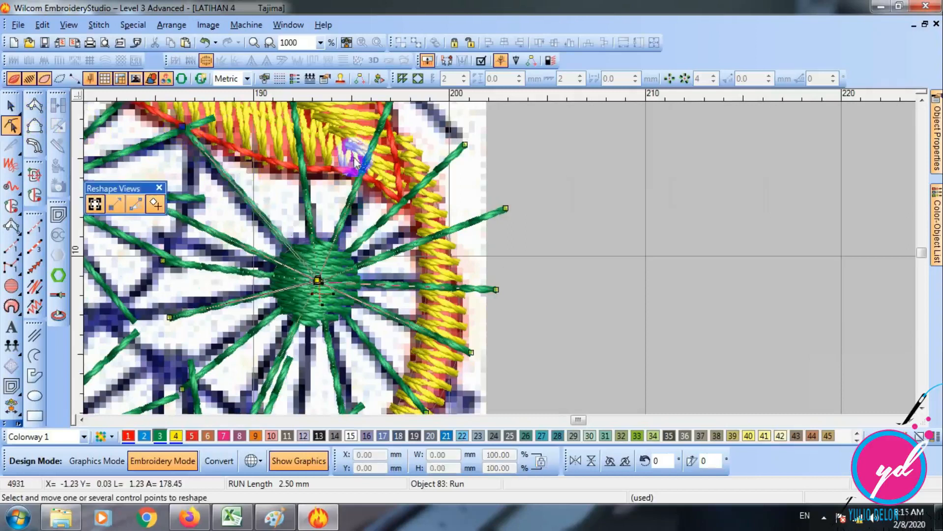
{"action": "scroll", "coordinate": [344, 158], "scroll_direction": "up", "scroll_amount": 1}
{"action": "left_click_drag", "start_coordinate": [292, 183], "coordinate": [295, 234]}
{"action": "left_click_drag", "start_coordinate": [391, 183], "coordinate": [371, 236]}
{"action": "scroll", "coordinate": [461, 257], "scroll_direction": "down", "scroll_amount": 2}
{"action": "left_click_drag", "start_coordinate": [465, 142], "coordinate": [422, 184]}
- Pull the ends of the wheel's four spokes facing the curved stem back onto the stem's satin border
{"action": "left_click", "coordinate": [504, 208]}
{"action": "left_click_drag", "start_coordinate": [506, 210], "coordinate": [440, 233]}
{"action": "scroll", "coordinate": [533, 222], "scroll_direction": "down", "scroll_amount": 2}
{"action": "left_click", "coordinate": [496, 207]}
{"action": "left_click_drag", "start_coordinate": [495, 207], "coordinate": [451, 208]}
{"action": "left_click", "coordinate": [471, 270]}
{"action": "left_click_drag", "start_coordinate": [471, 270], "coordinate": [444, 266]}
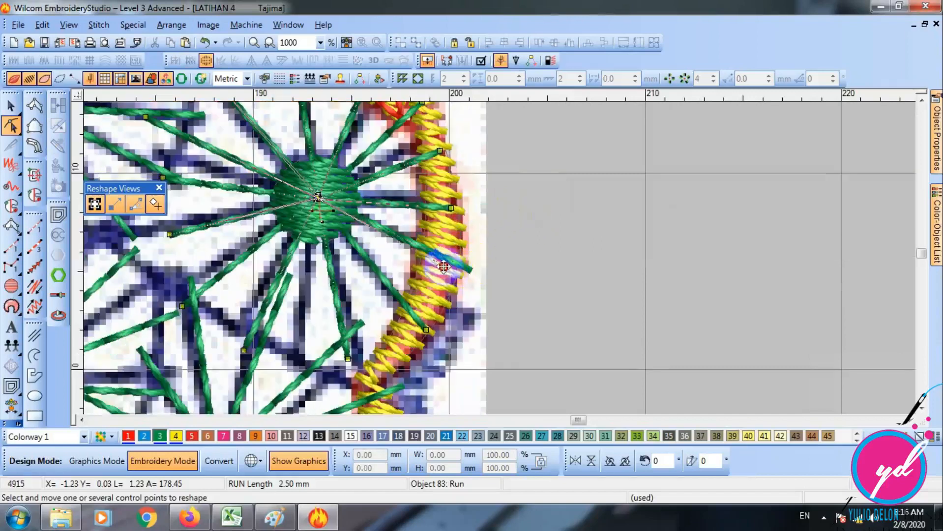
{"action": "left_click", "coordinate": [426, 330]}
{"action": "scroll", "coordinate": [422, 330], "scroll_direction": "down", "scroll_amount": 2}
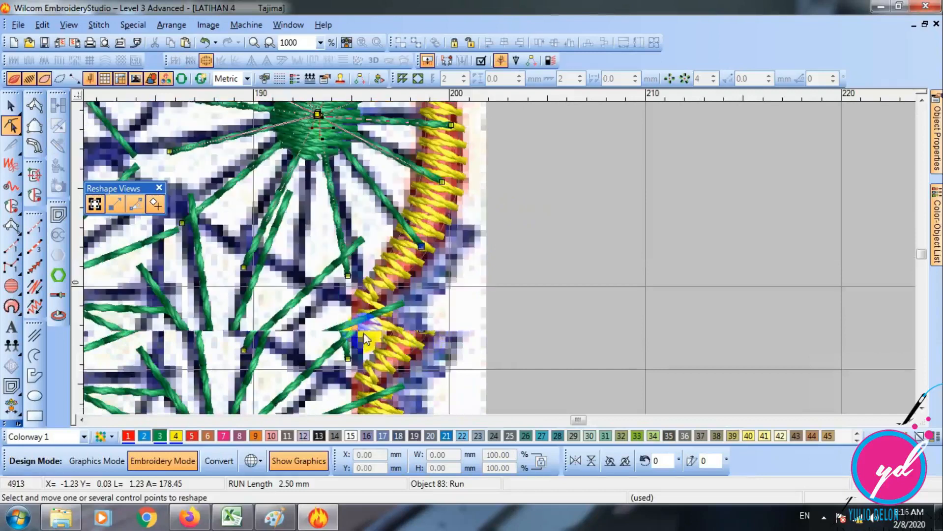
- Move the ends of the wheel's three lower spokes to the stem border and the blue line junctions in the artwork
{"action": "left_click", "coordinate": [344, 300]}
{"action": "left_click", "coordinate": [365, 322]}
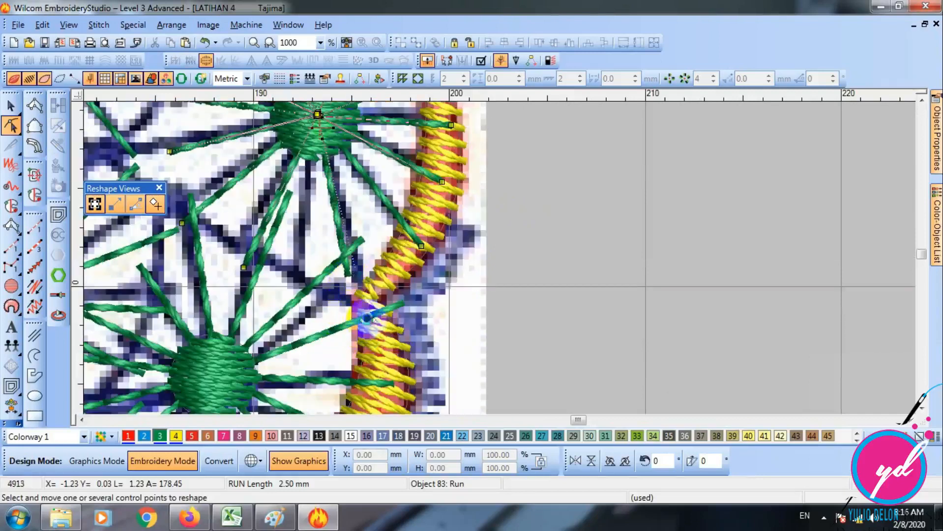
{"action": "left_click", "coordinate": [243, 268]}
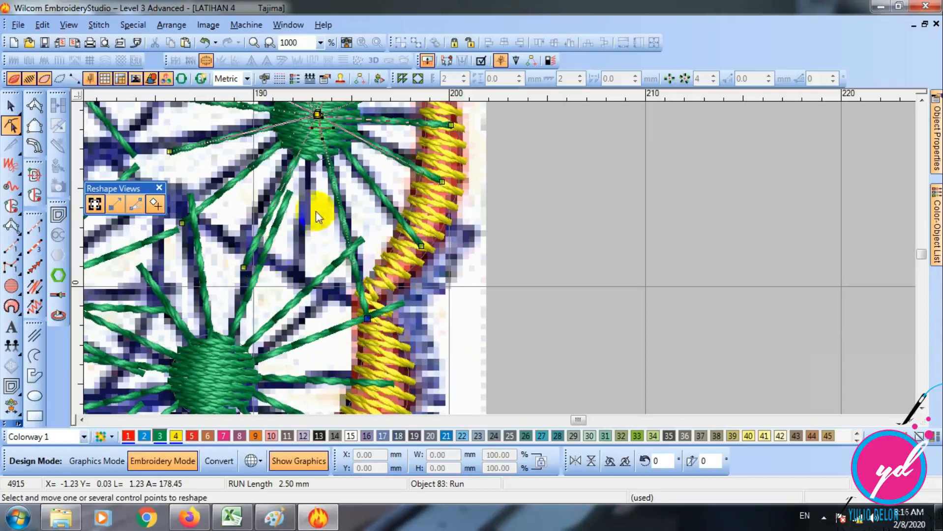
{"action": "left_click_drag", "start_coordinate": [244, 269], "coordinate": [303, 291]}
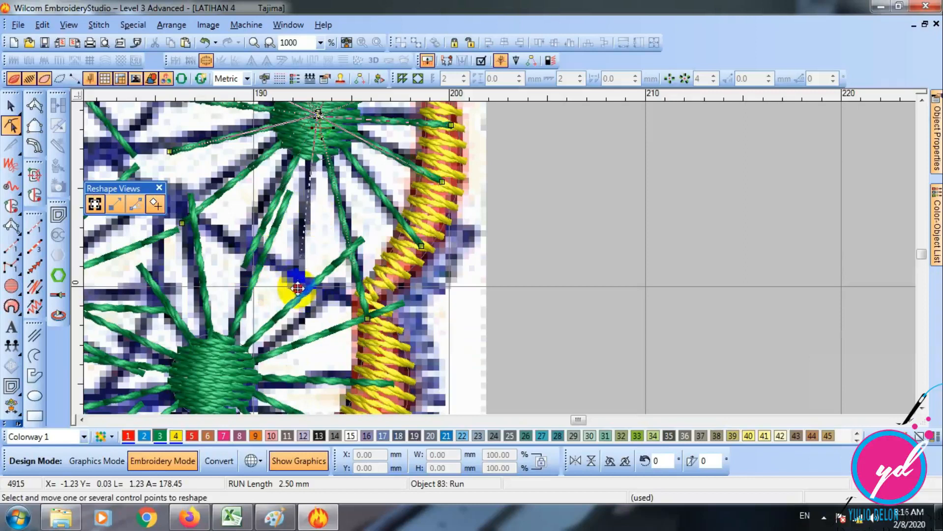
{"action": "left_click", "coordinate": [183, 223]}
{"action": "left_click_drag", "start_coordinate": [185, 222], "coordinate": [158, 216]}
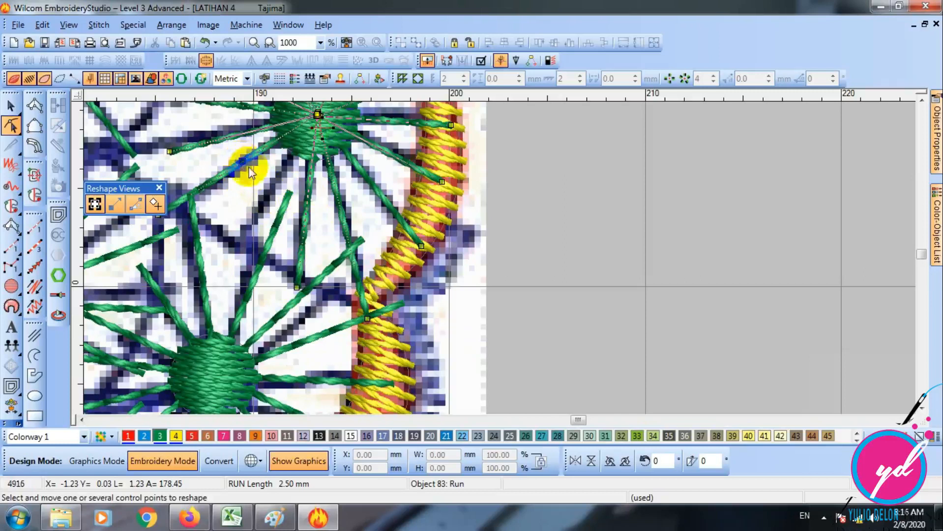
- Move the ends of the wheel's lower-left spokes onto the blue line junctions in the artwork
{"action": "left_click_drag", "start_coordinate": [243, 162], "coordinate": [236, 251]}
{"action": "left_click", "coordinate": [202, 245]}
{"action": "left_click", "coordinate": [209, 244]}
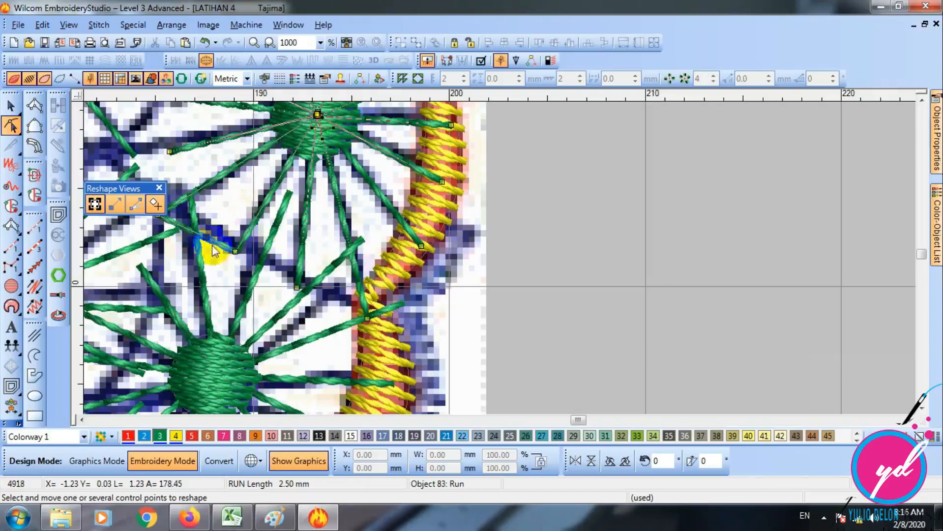
{"action": "left_click_drag", "start_coordinate": [319, 115], "coordinate": [409, 185]}
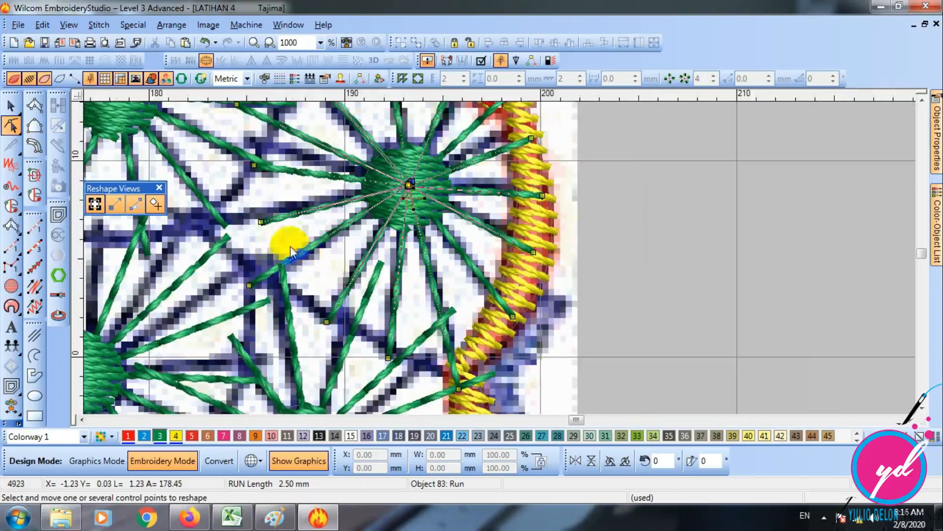
{"action": "left_click_drag", "start_coordinate": [259, 223], "coordinate": [189, 230]}
- Adjust the ends of the wheel's two upper-left spokes to the blue artwork lines and finish reshaping the run
{"action": "left_click", "coordinate": [253, 167]}
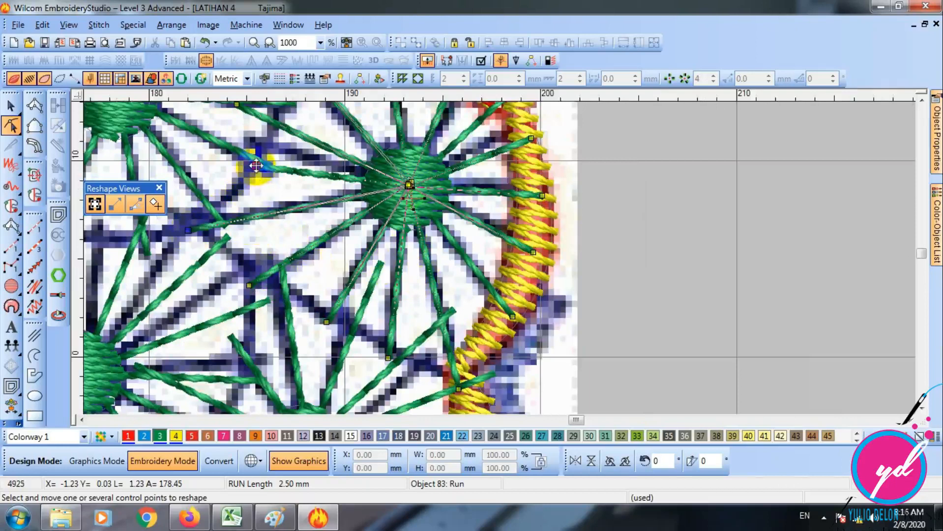
{"action": "scroll", "coordinate": [256, 167], "scroll_direction": "up", "scroll_amount": 2}
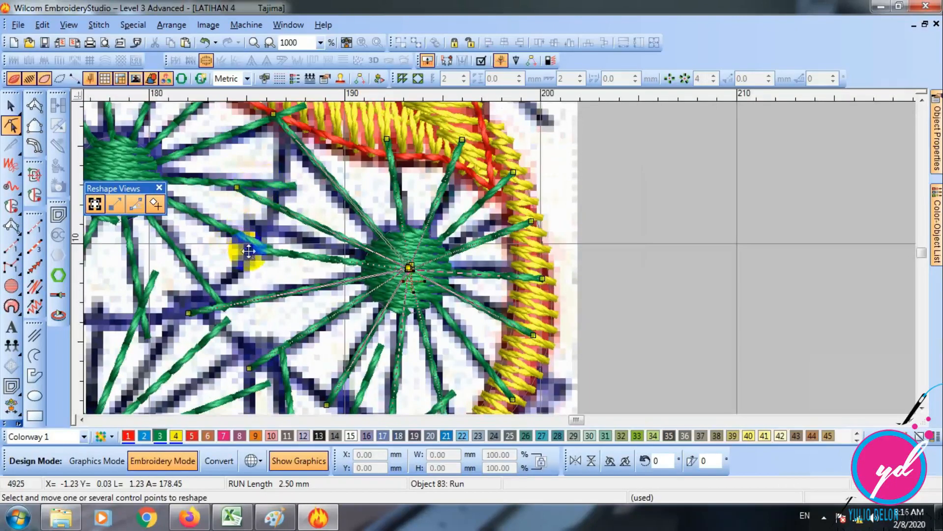
{"action": "left_click_drag", "start_coordinate": [254, 238], "coordinate": [252, 240]}
{"action": "left_click_drag", "start_coordinate": [237, 187], "coordinate": [262, 196]}
{"action": "scroll", "coordinate": [401, 185], "scroll_direction": "down", "scroll_amount": 4}
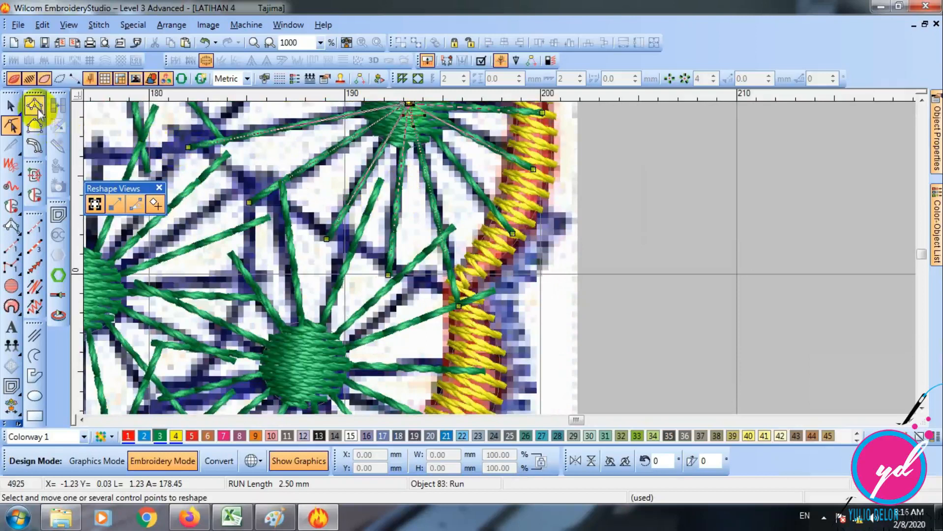
{"action": "left_click", "coordinate": [11, 107]}
{"action": "key", "text": "Escape"}
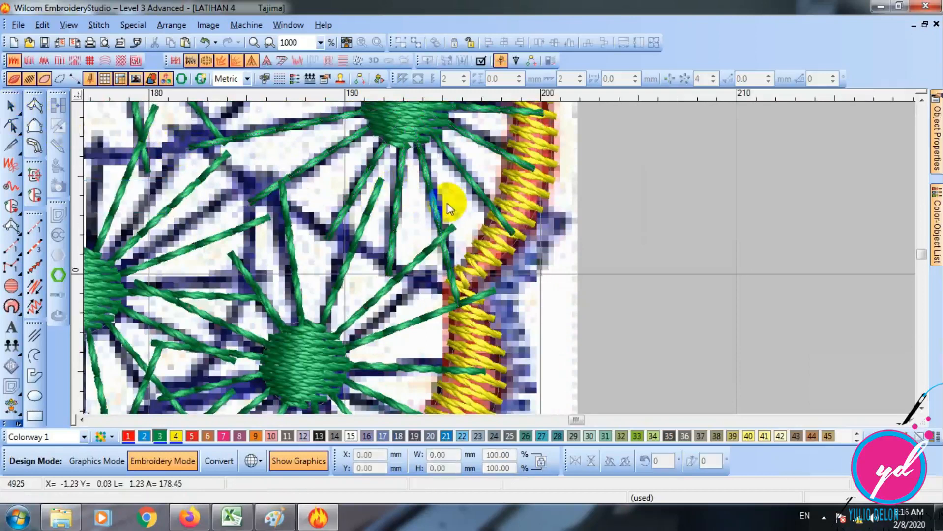
- Ungroup the wheel copy beside the middle scallop of the yellow satin border and select its spoke run
{"action": "key", "text": "shift+z"}
{"action": "scroll", "coordinate": [450, 211], "scroll_direction": "down", "scroll_amount": 2}
{"action": "left_click", "coordinate": [450, 216]}
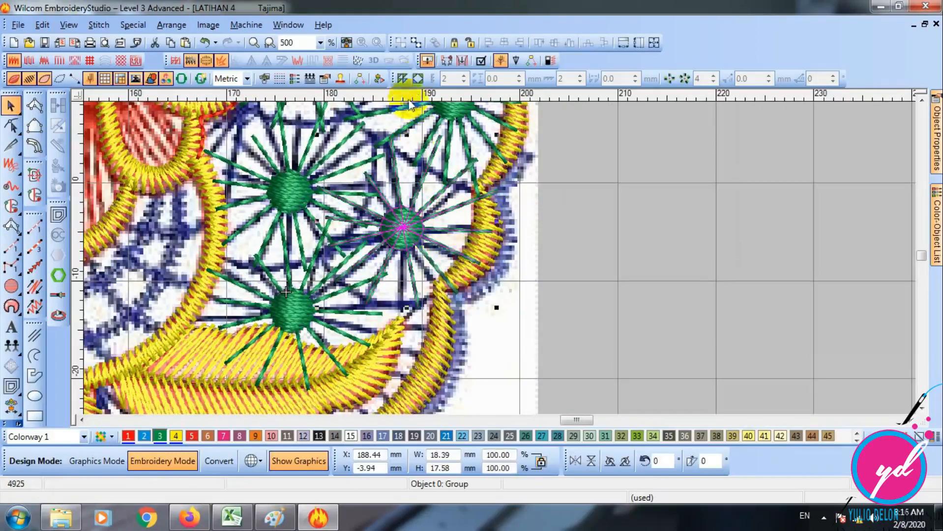
{"action": "left_click", "coordinate": [415, 42]}
{"action": "left_click", "coordinate": [431, 194]}
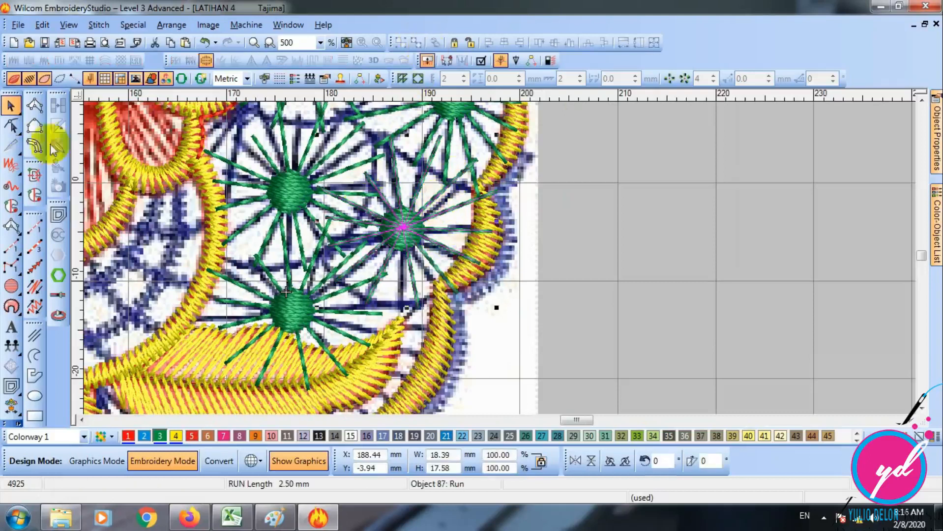
- Reshape the spoke run, moving the bottom spoke to the yellow leaf tip and two lower-right spokes onto the satin border
{"action": "left_click", "coordinate": [17, 130]}
{"action": "key", "text": "z"}
{"action": "scroll", "coordinate": [403, 311], "scroll_direction": "down", "scroll_amount": 2}
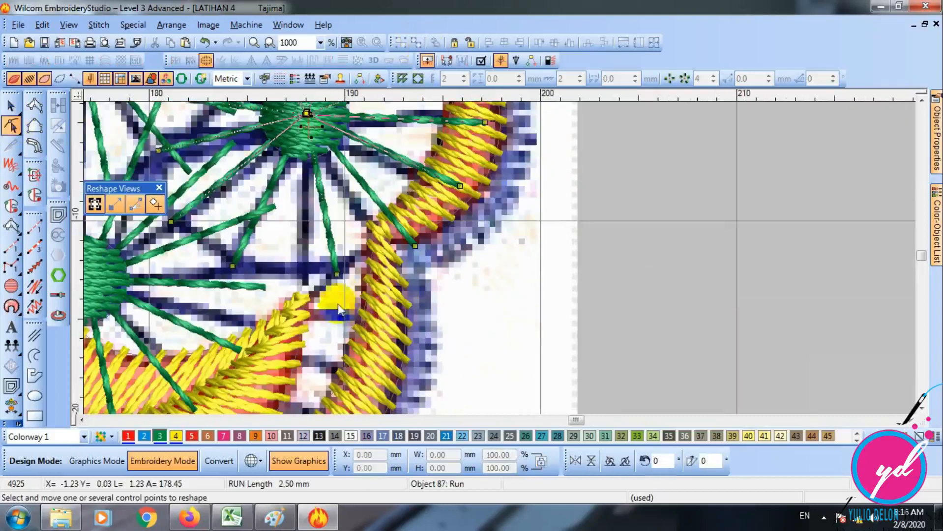
{"action": "left_click_drag", "start_coordinate": [339, 275], "coordinate": [305, 289]}
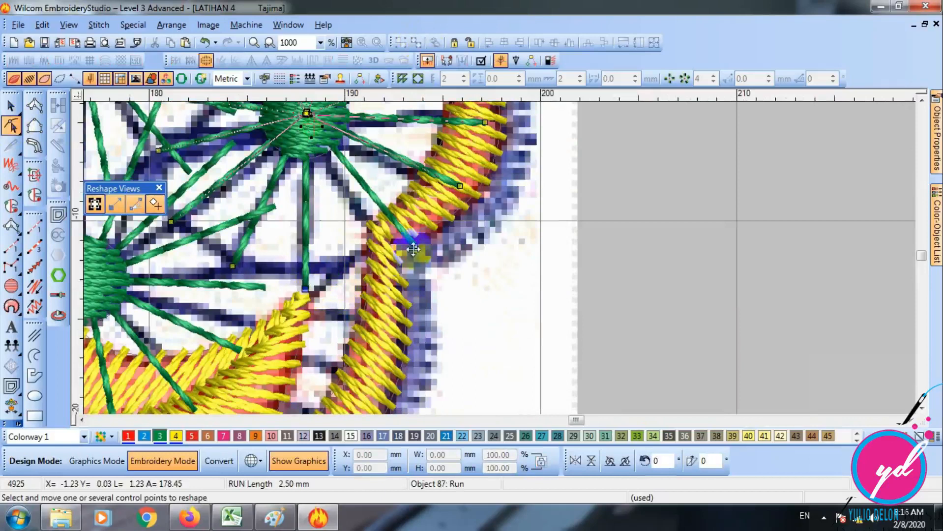
{"action": "left_click_drag", "start_coordinate": [382, 257], "coordinate": [382, 256]}
{"action": "scroll", "coordinate": [427, 274], "scroll_direction": "up", "scroll_amount": 1}
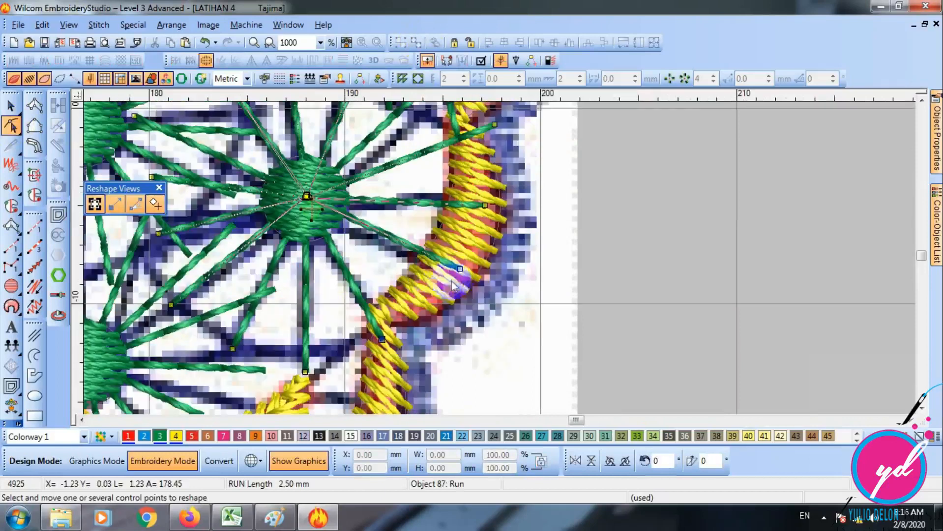
{"action": "left_click_drag", "start_coordinate": [461, 269], "coordinate": [455, 279]}
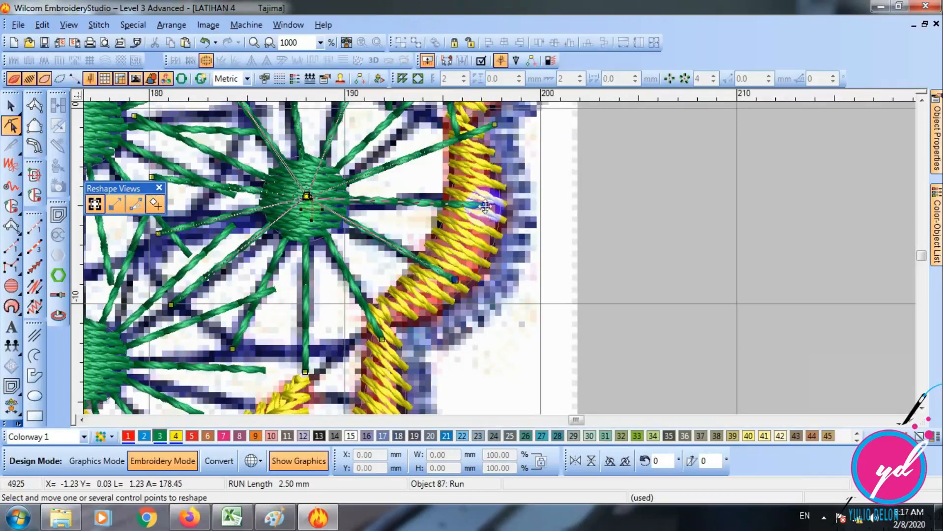
- Pull the ends of the wheel's three upper-right spokes back to the satin border and the blue artwork lines
{"action": "scroll", "coordinate": [484, 211], "scroll_direction": "up", "scroll_amount": 2}
{"action": "left_click", "coordinate": [494, 290]}
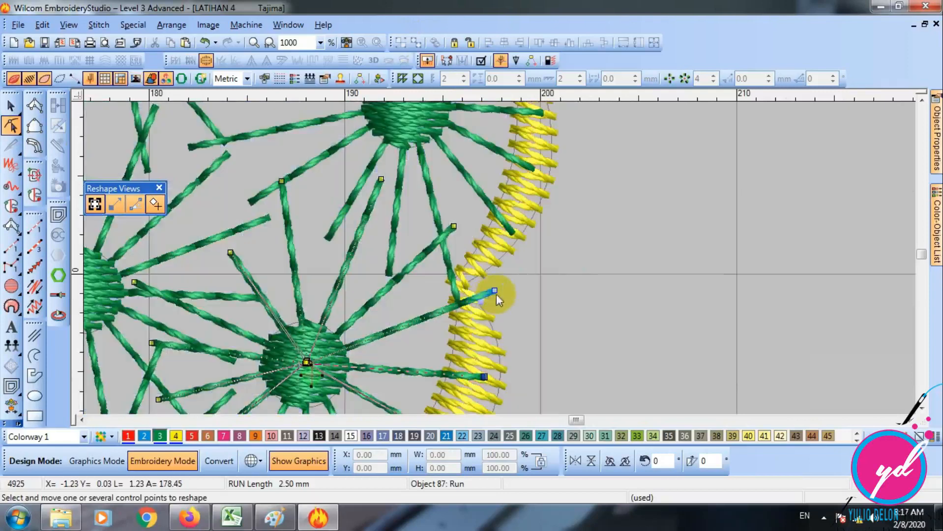
{"action": "scroll", "coordinate": [493, 294], "scroll_direction": "down", "scroll_amount": 1}
{"action": "left_click_drag", "start_coordinate": [495, 208], "coordinate": [476, 224]}
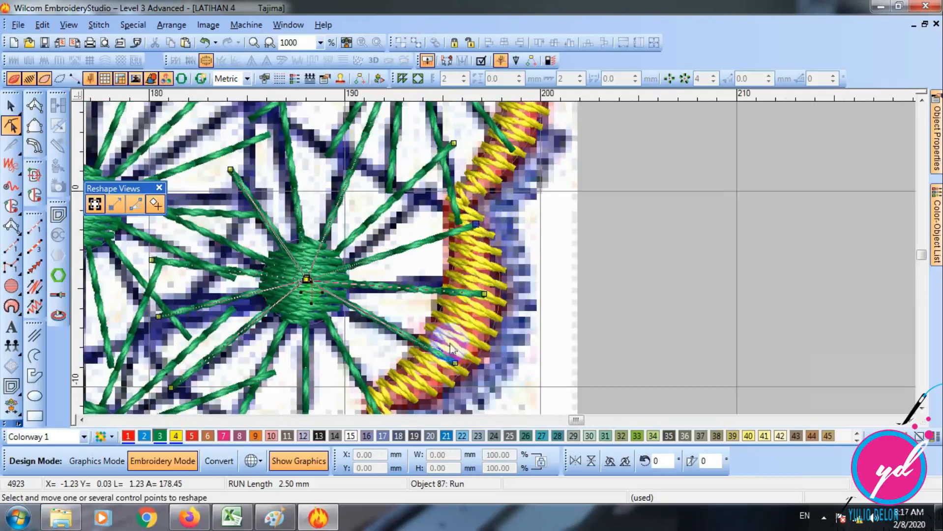
{"action": "left_click_drag", "start_coordinate": [453, 143], "coordinate": [360, 232]}
{"action": "scroll", "coordinate": [429, 175], "scroll_direction": "up", "scroll_amount": 3}
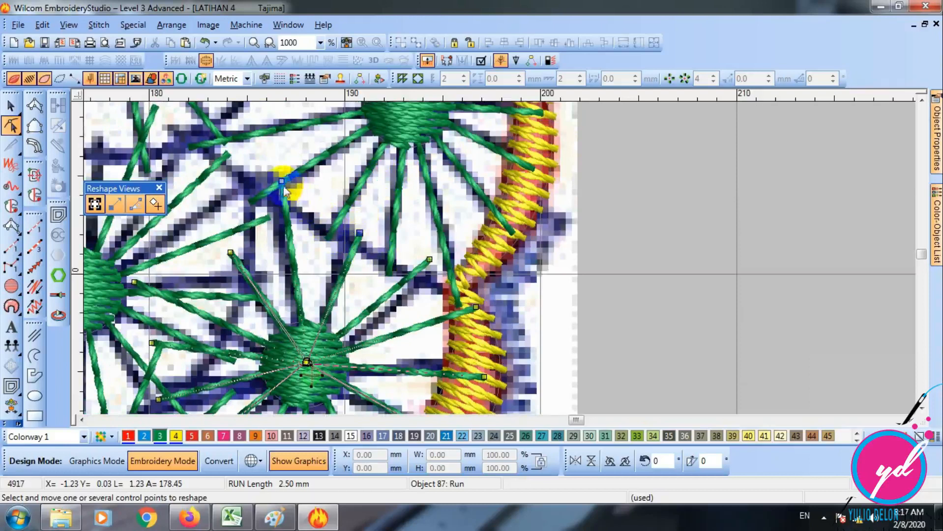
- Move the ends of the wheel's two upper-left spokes onto the blue line junctions between the neighbouring wheels
{"action": "left_click", "coordinate": [231, 254]}
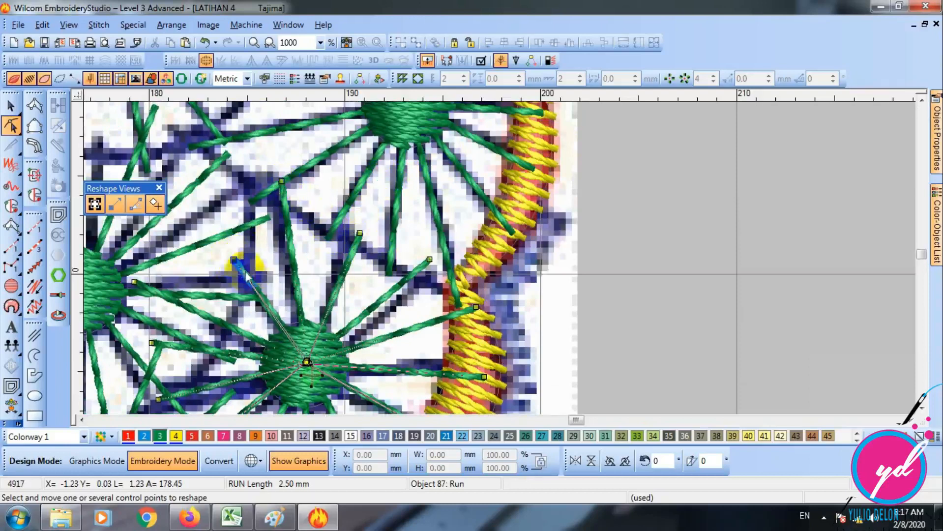
{"action": "scroll", "coordinate": [245, 271], "scroll_direction": "down", "scroll_amount": 3}
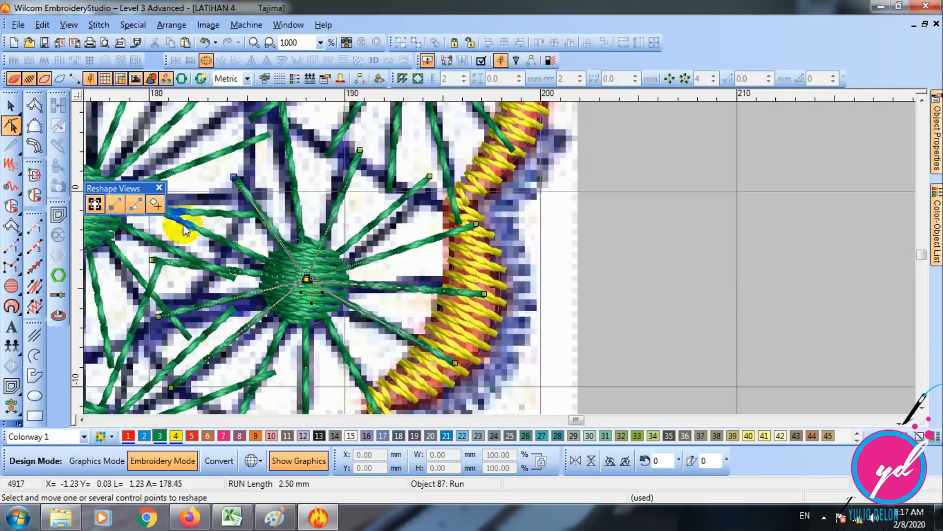
{"action": "left_click", "coordinate": [564, 419]}
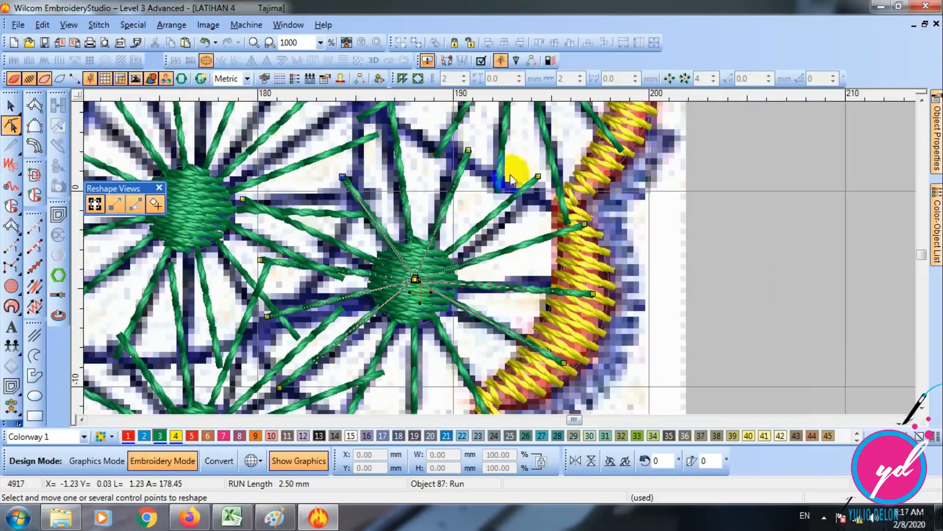
{"action": "left_click", "coordinate": [365, 132]}
{"action": "left_click_drag", "start_coordinate": [344, 178], "coordinate": [349, 171]}
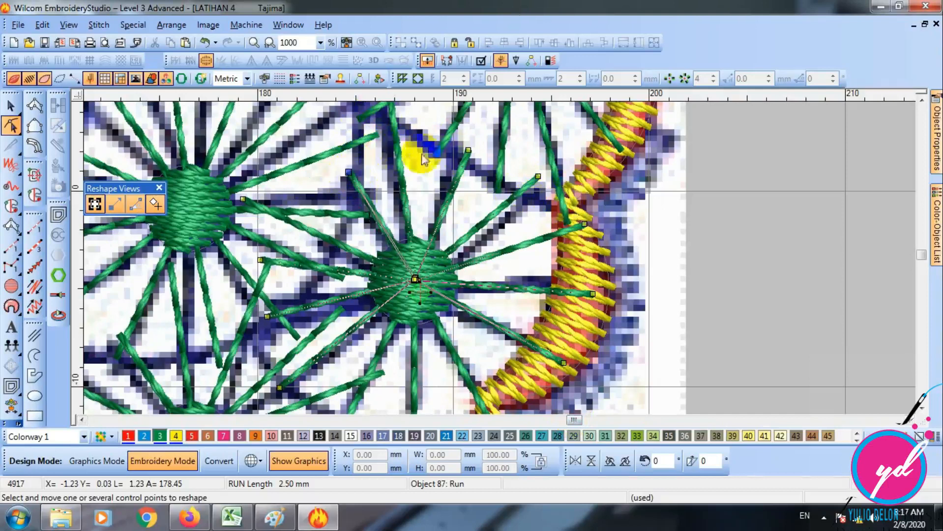
{"action": "left_click", "coordinate": [328, 244]}
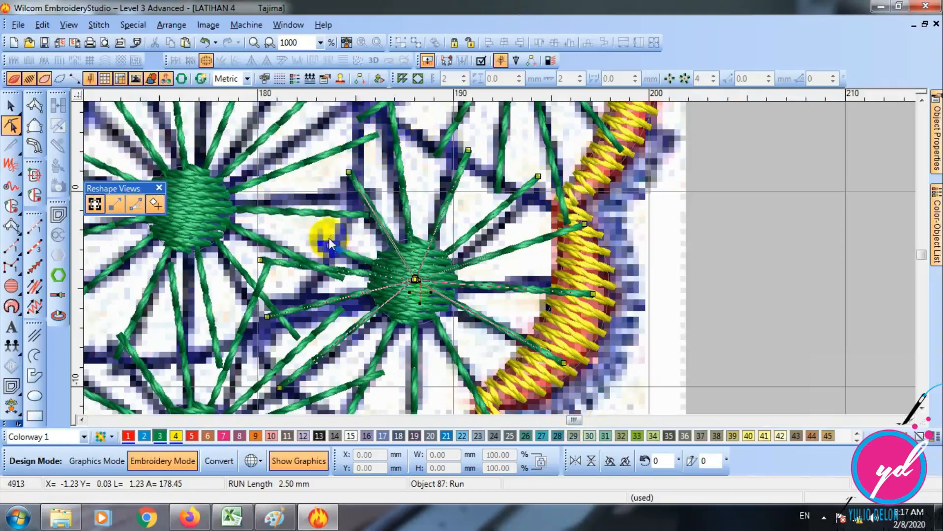
- Move the ends of the wheel's two left spokes to the blue artwork lines and finish reshaping the run
{"action": "scroll", "coordinate": [332, 246], "scroll_direction": "down", "scroll_amount": 3}
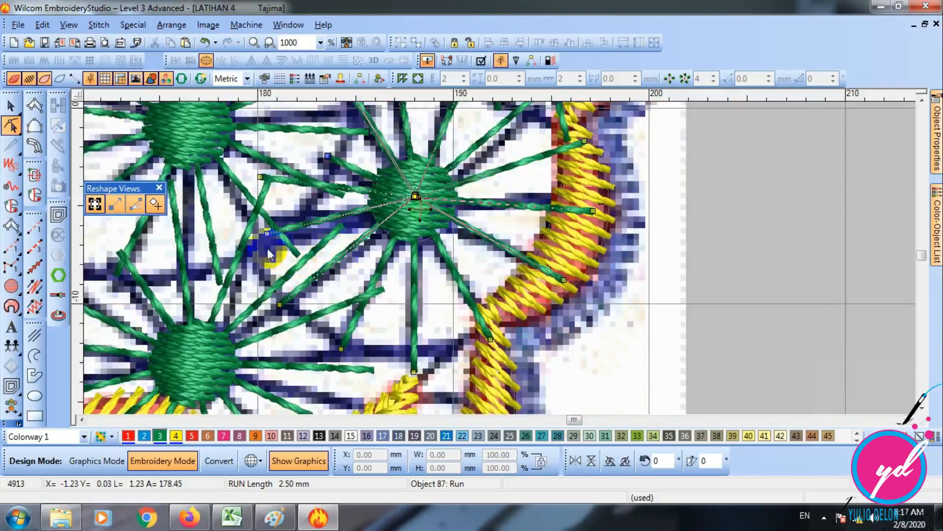
{"action": "left_click_drag", "start_coordinate": [266, 234], "coordinate": [249, 249]}
{"action": "left_click_drag", "start_coordinate": [261, 178], "coordinate": [305, 192]}
{"action": "left_click", "coordinate": [340, 349]}
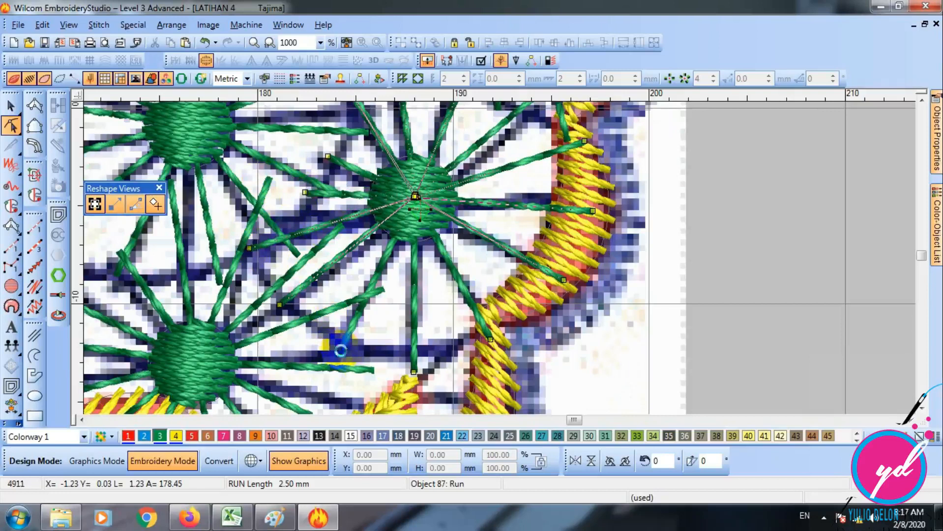
{"action": "key", "text": "Escape"}
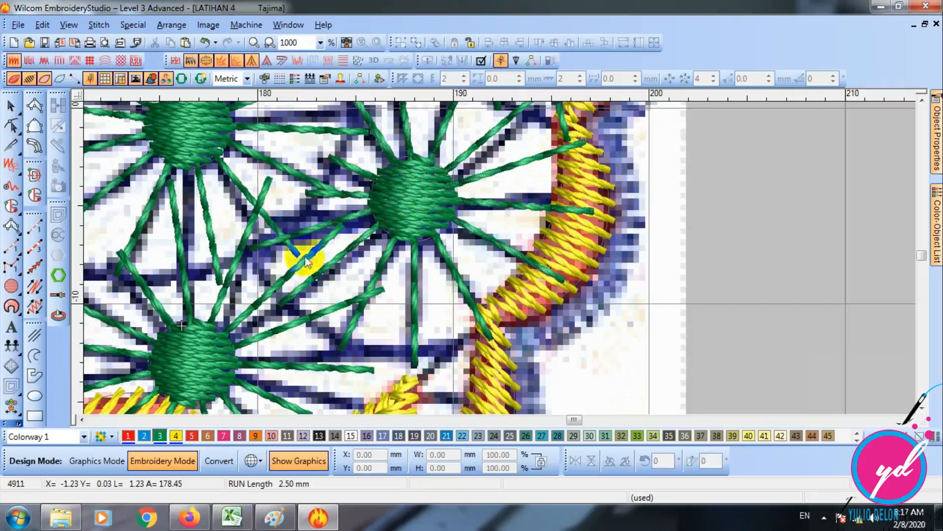
- Ungroup the wheel copy next to the red flower's lower petals and open its spoke run for reshaping
{"action": "key", "text": "shift+z"}
{"action": "left_click", "coordinate": [346, 172]}
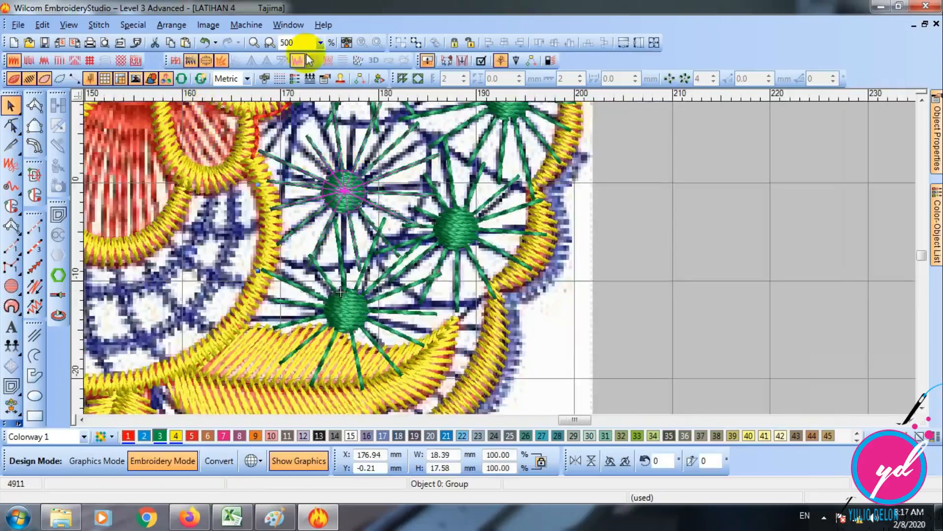
{"action": "left_click", "coordinate": [416, 44]}
{"action": "left_click", "coordinate": [401, 148]}
{"action": "scroll", "coordinate": [391, 172], "scroll_direction": "up", "scroll_amount": 1}
{"action": "key", "text": "d"}
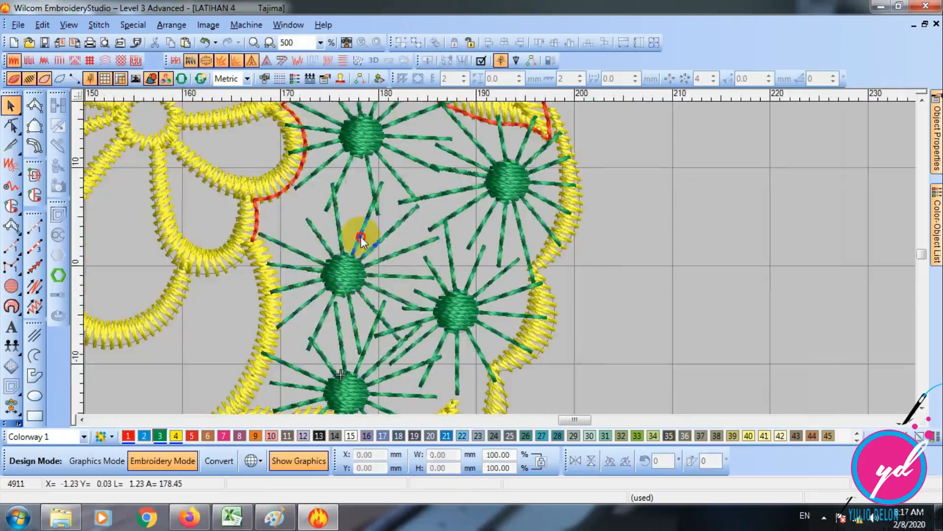
{"action": "left_click", "coordinate": [363, 241]}
{"action": "left_click", "coordinate": [12, 127]}
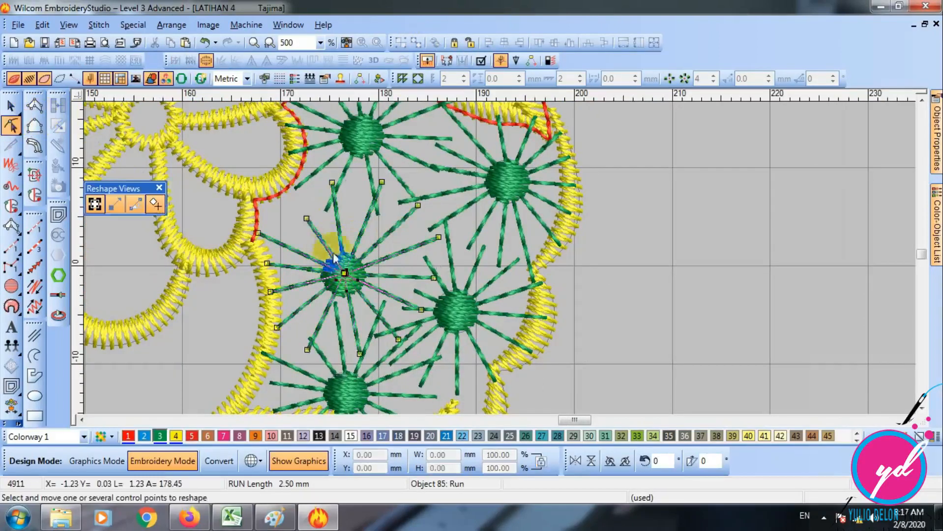
- Move the ends of the wheel's upper spokes onto the blue line that separates it from the wheel above
{"action": "key", "text": "d"}
{"action": "left_click_drag", "start_coordinate": [307, 220], "coordinate": [326, 198]}
{"action": "mouse_move", "coordinate": [383, 184]}
{"action": "left_mouse_down"}
{"action": "mouse_move", "coordinate": [367, 196]}
{"action": "mouse_move", "coordinate": [393, 196]}
{"action": "left_mouse_up"}
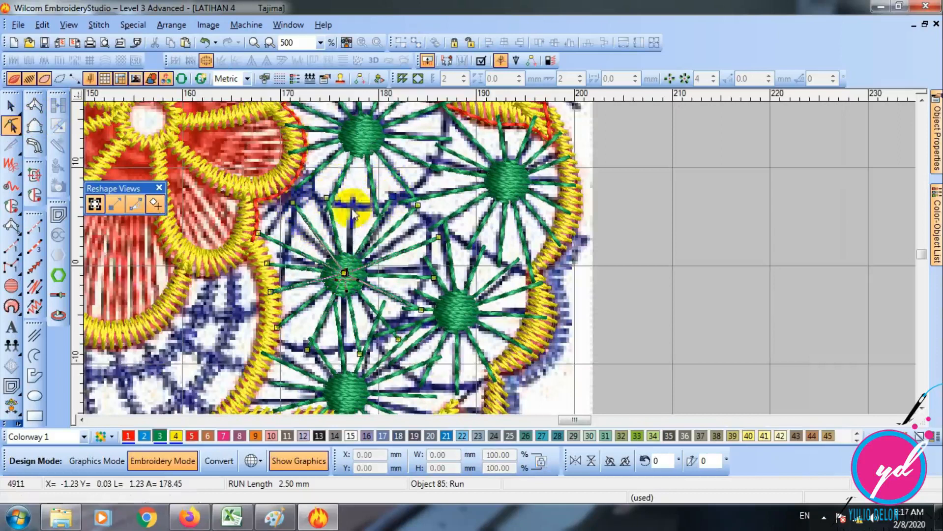
{"action": "left_click_drag", "start_coordinate": [326, 198], "coordinate": [352, 196]}
{"action": "left_click_drag", "start_coordinate": [293, 203], "coordinate": [315, 188]}
- Move the ends of the wheel's right-hand spokes to the blue lines beside the neighbouring wheel
{"action": "key", "text": "z"}
{"action": "scroll", "coordinate": [421, 205], "scroll_direction": "down", "scroll_amount": 1}
{"action": "scroll", "coordinate": [393, 204], "scroll_direction": "up", "scroll_amount": 1}
{"action": "left_click_drag", "start_coordinate": [338, 154], "coordinate": [368, 172]}
{"action": "left_click_drag", "start_coordinate": [377, 216], "coordinate": [373, 273]}
{"action": "scroll", "coordinate": [376, 276], "scroll_direction": "down", "scroll_amount": 1}
{"action": "left_click_drag", "start_coordinate": [369, 215], "coordinate": [380, 235]}
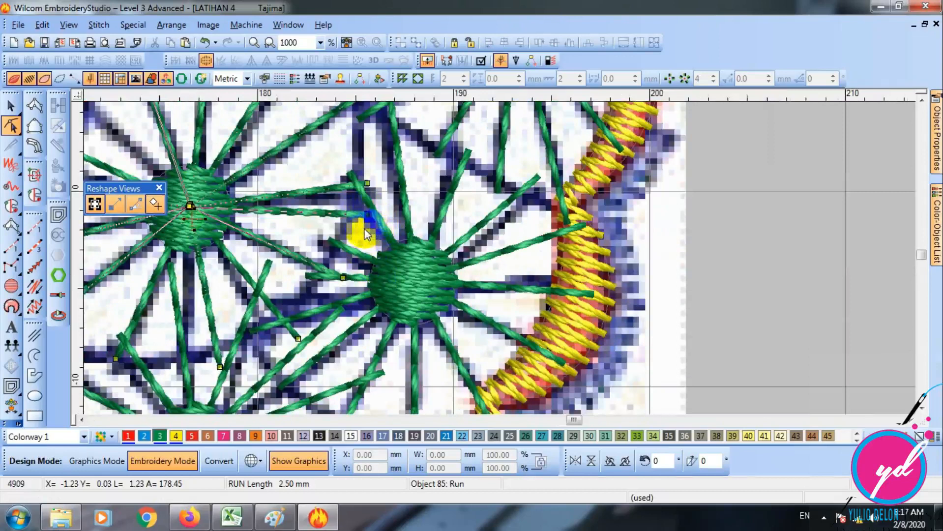
- Delete the wheel's surplus right-hand spoke point and move the ends of the lower-right spokes to the blue lines
{"action": "key", "text": "Delete"}
{"action": "left_click_drag", "start_coordinate": [346, 273], "coordinate": [349, 246]}
{"action": "left_click", "coordinate": [304, 346]}
{"action": "left_click_drag", "start_coordinate": [298, 339], "coordinate": [313, 304]}
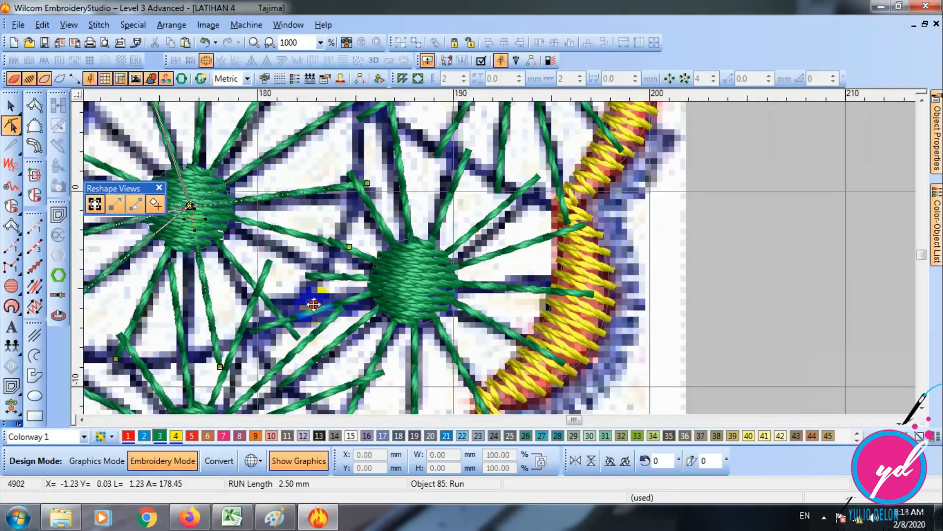
{"action": "left_click", "coordinate": [220, 366]}
{"action": "left_click_drag", "start_coordinate": [217, 369], "coordinate": [230, 352]}
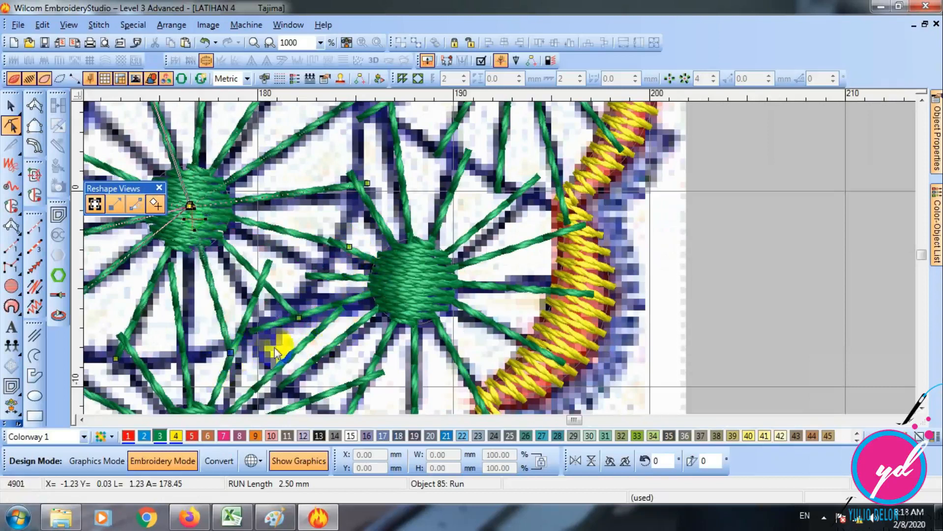
- Move the ends of the wheel's lower-left spokes to the blue line and satin border, and finish reshaping the run
{"action": "left_click", "coordinate": [82, 421]}
{"action": "left_click", "coordinate": [82, 421]}
{"action": "scroll", "coordinate": [396, 333], "scroll_direction": "down", "scroll_amount": 1}
{"action": "left_click", "coordinate": [276, 276]}
{"action": "left_click_drag", "start_coordinate": [280, 276], "coordinate": [286, 252]}
{"action": "left_click", "coordinate": [270, 156]}
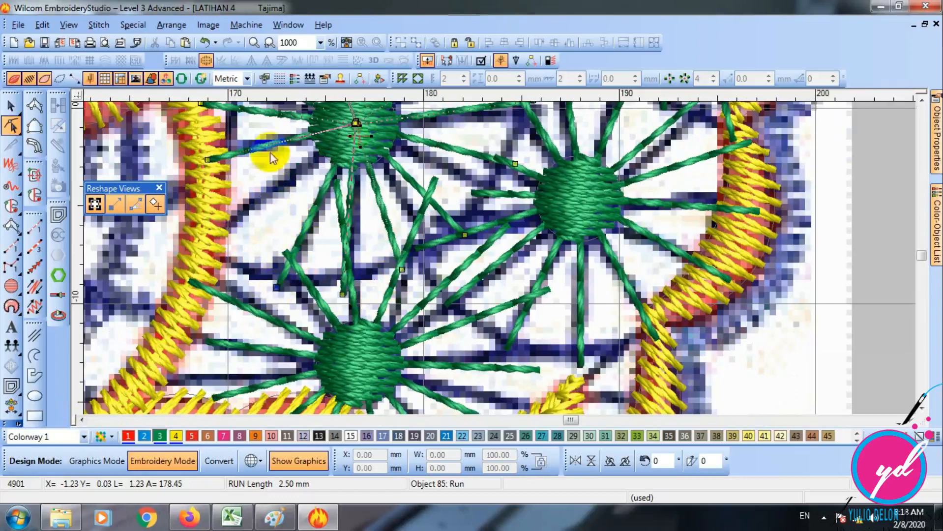
{"action": "left_click_drag", "start_coordinate": [269, 149], "coordinate": [199, 266]}
{"action": "left_click", "coordinate": [204, 222]}
{"action": "left_click_drag", "start_coordinate": [203, 222], "coordinate": [356, 125]}
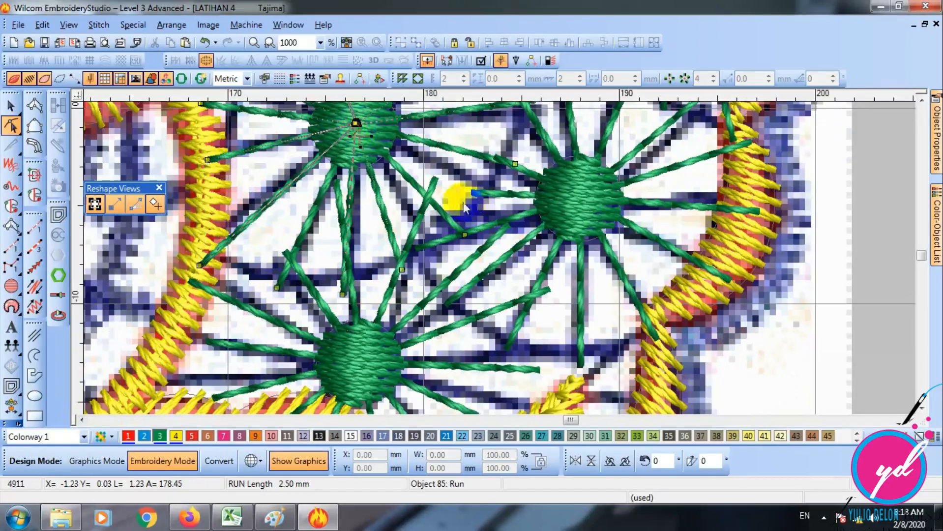
{"action": "key", "text": "Escape"}
- Ungroup the lowest wheel copy above the yellow leaf and select its spoke run
{"action": "key", "text": "shift+z"}
{"action": "key", "text": "s"}
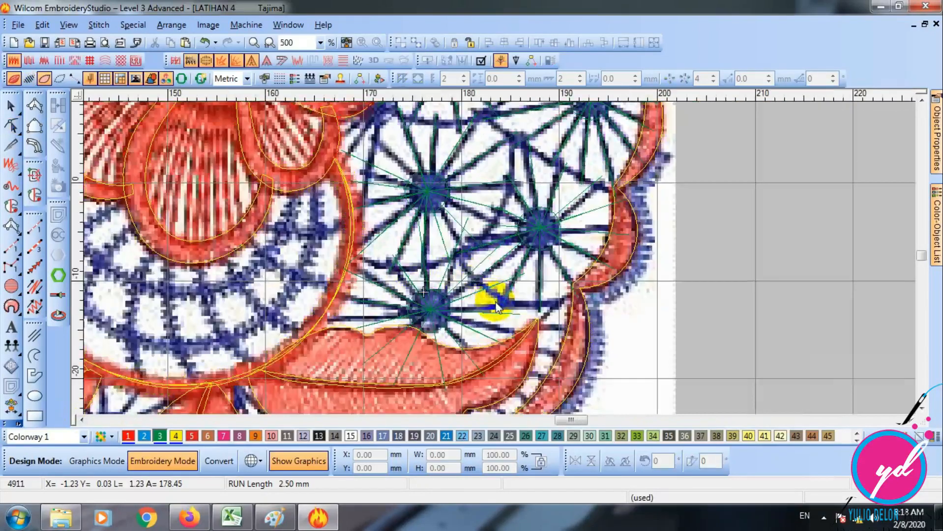
{"action": "key", "text": "s"}
{"action": "key", "text": "d"}
{"action": "key", "text": "o"}
{"action": "left_click", "coordinate": [476, 297]}
{"action": "key", "text": "d"}
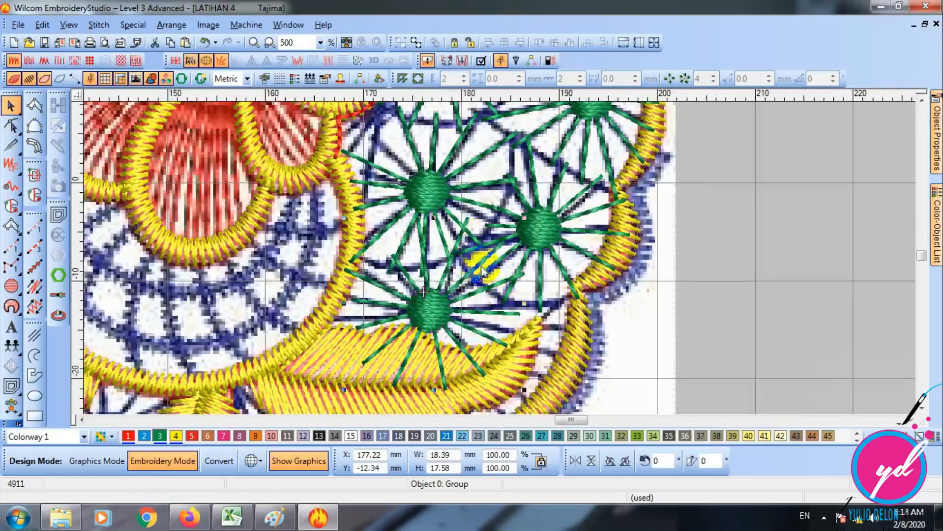
{"action": "left_click", "coordinate": [416, 45]}
{"action": "left_click", "coordinate": [454, 259]}
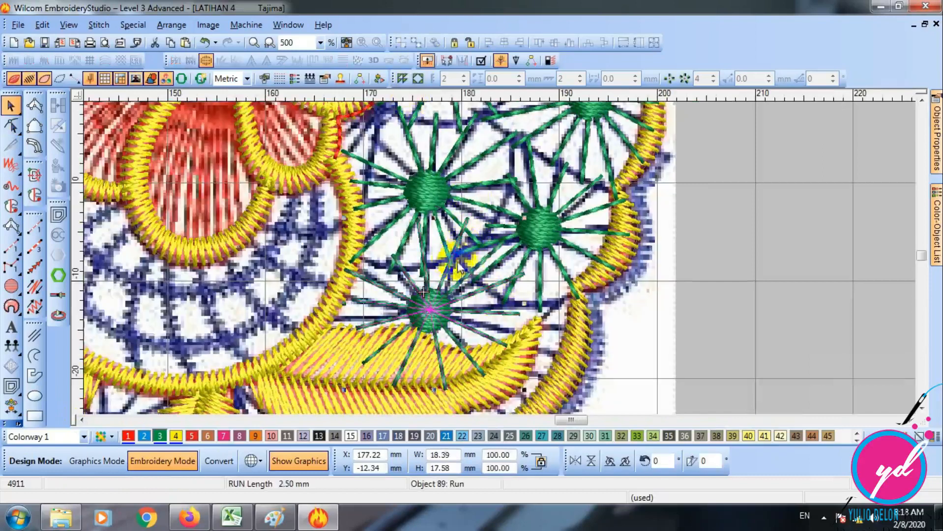
- Reshape the lowest wheel's spoke run, moving an upper spoke end to the neighbouring wheel's spoke and the upper-left spoke end onto the satin border
{"action": "key", "text": "z"}
{"action": "scroll", "coordinate": [472, 253], "scroll_direction": "down", "scroll_amount": 1}
{"action": "left_click", "coordinate": [10, 125]}
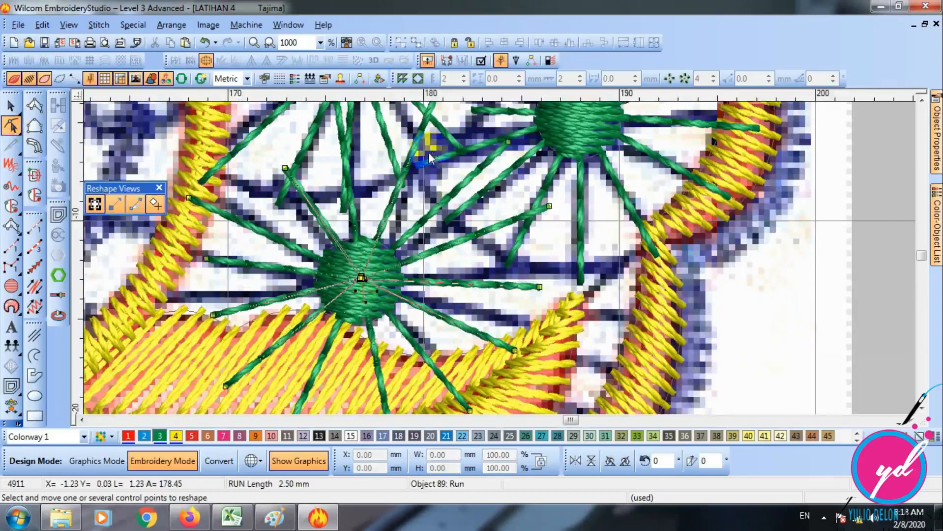
{"action": "scroll", "coordinate": [433, 158], "scroll_direction": "up", "scroll_amount": 1}
{"action": "left_click_drag", "start_coordinate": [433, 195], "coordinate": [414, 240]}
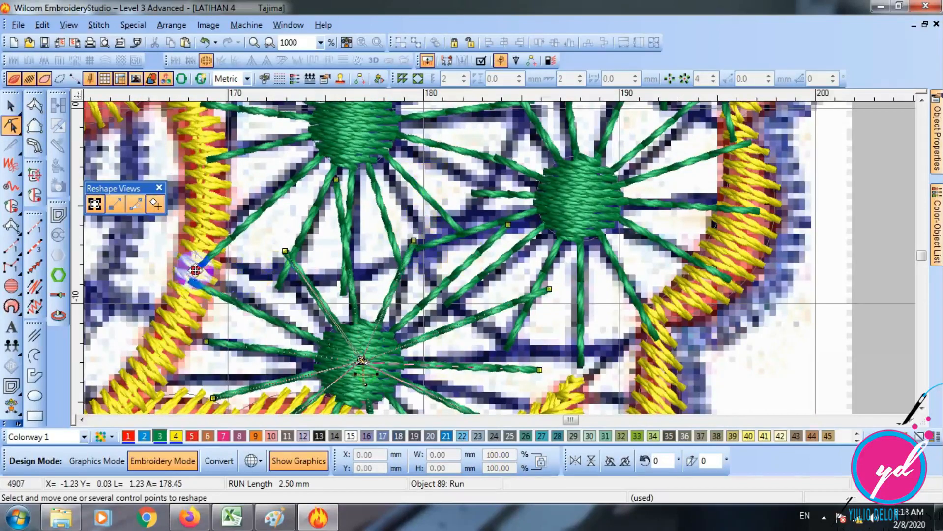
{"action": "left_click", "coordinate": [194, 270]}
- Move the ends of the wheel's left-hand spokes out to the satin border and shorten the lower-left spoke over the yellow leaf
{"action": "scroll", "coordinate": [270, 330], "scroll_direction": "down", "scroll_amount": 1}
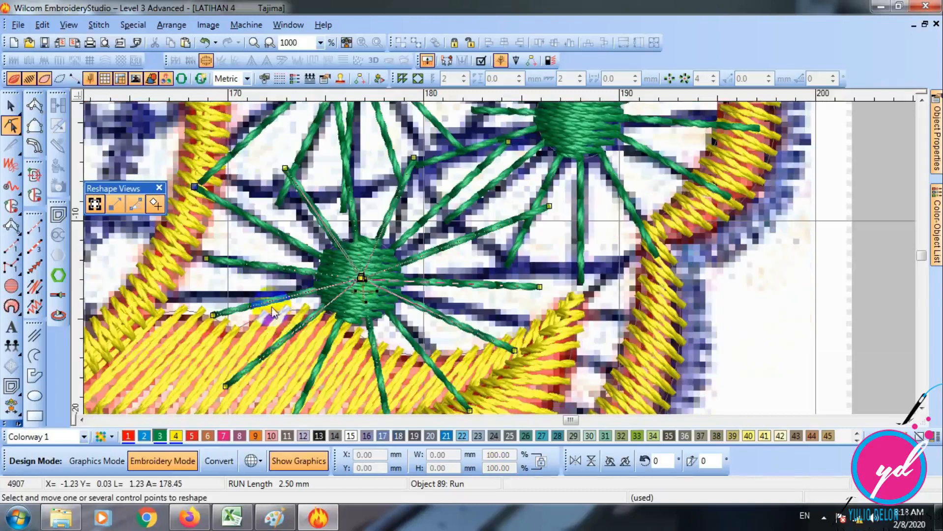
{"action": "left_click_drag", "start_coordinate": [206, 259], "coordinate": [154, 240]}
{"action": "left_click", "coordinate": [212, 316]}
{"action": "left_click_drag", "start_coordinate": [213, 316], "coordinate": [137, 333]}
{"action": "left_click_drag", "start_coordinate": [226, 387], "coordinate": [254, 361]}
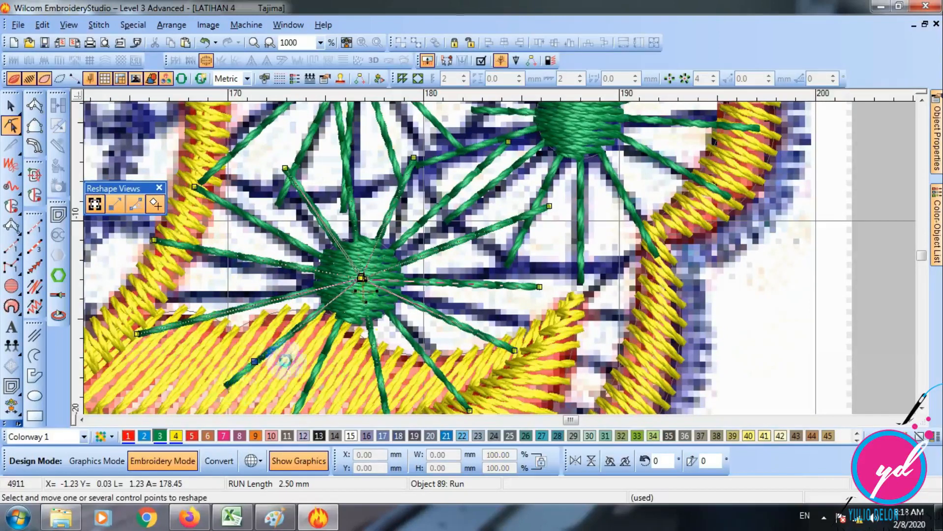
- Extend the wheel's right-hand spoke along the blue line and shorten the lower spokes so they end just inside the yellow leaf
{"action": "left_click", "coordinate": [530, 299]}
{"action": "left_click_drag", "start_coordinate": [538, 289], "coordinate": [594, 279]}
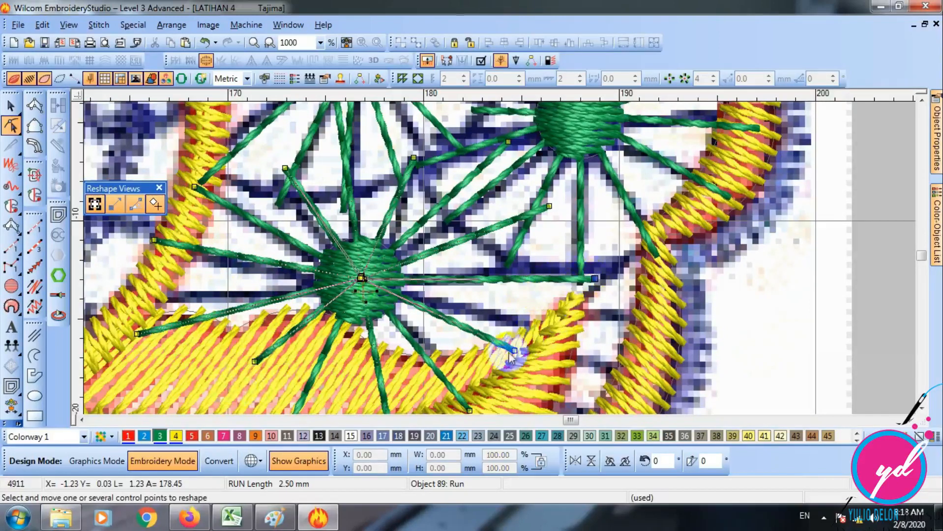
{"action": "scroll", "coordinate": [498, 362], "scroll_direction": "down", "scroll_amount": 3}
{"action": "left_click", "coordinate": [470, 328]}
{"action": "left_click_drag", "start_coordinate": [470, 328], "coordinate": [458, 305]}
{"action": "left_click", "coordinate": [390, 351]}
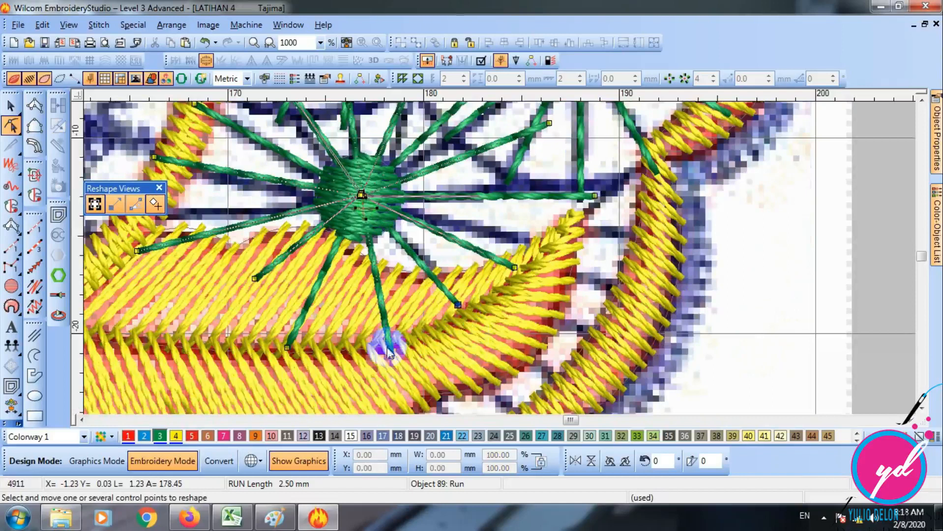
{"action": "left_click_drag", "start_coordinate": [389, 359], "coordinate": [383, 297]}
{"action": "left_click", "coordinate": [316, 297]}
- Move the ends of the wheel's upper-left and upper-right spokes onto the blue lines and finish reshaping the run
{"action": "scroll", "coordinate": [441, 255], "scroll_direction": "up", "scroll_amount": 3}
{"action": "left_click", "coordinate": [294, 165]}
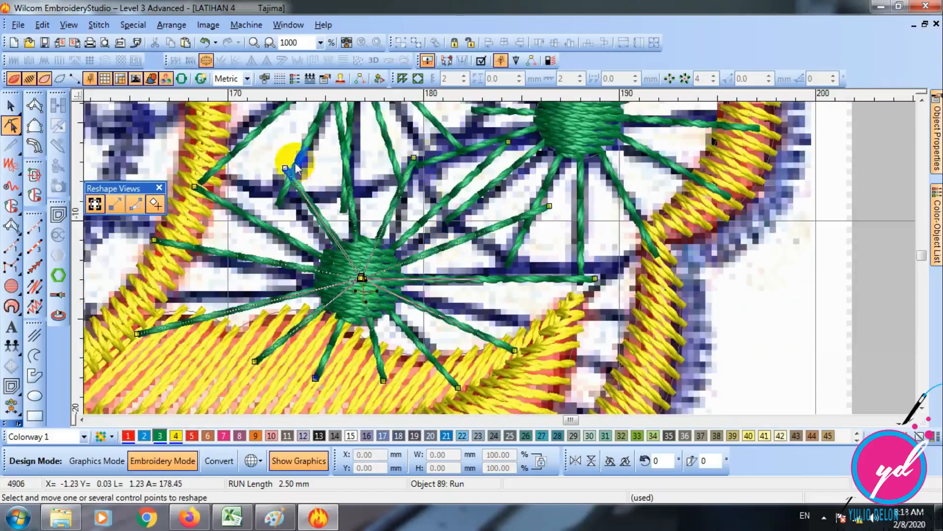
{"action": "left_click_drag", "start_coordinate": [283, 166], "coordinate": [295, 179]}
{"action": "left_click_drag", "start_coordinate": [551, 206], "coordinate": [515, 228]}
{"action": "left_click", "coordinate": [507, 142]}
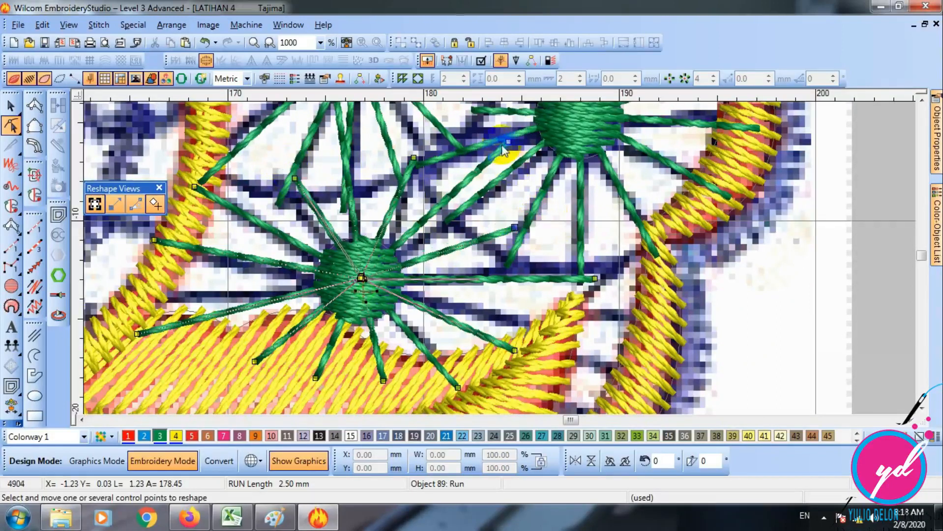
{"action": "key", "text": "Escape"}
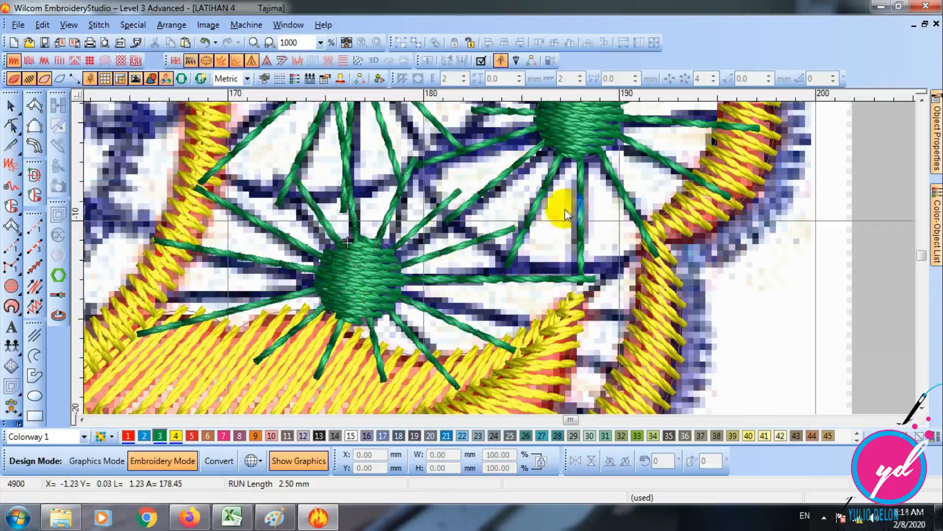
- Examine the reshaped green wheels with the background artwork hidden and shown, and compare them with the whole lace motif
{"action": "scroll", "coordinate": [564, 210], "scroll_direction": "up", "scroll_amount": 5}
{"action": "scroll", "coordinate": [558, 162], "scroll_direction": "down", "scroll_amount": 2}
{"action": "scroll", "coordinate": [496, 197], "scroll_direction": "up", "scroll_amount": 1}
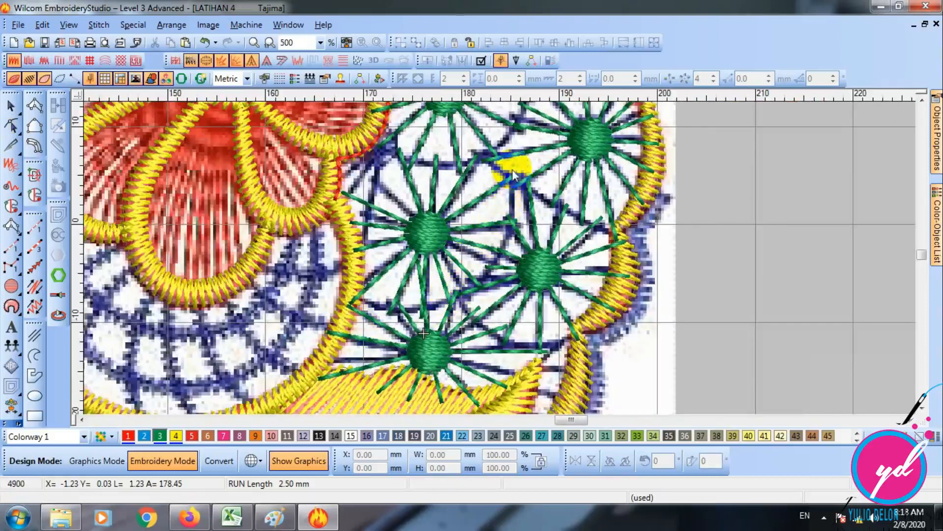
{"action": "scroll", "coordinate": [506, 194], "scroll_direction": "up", "scroll_amount": 3}
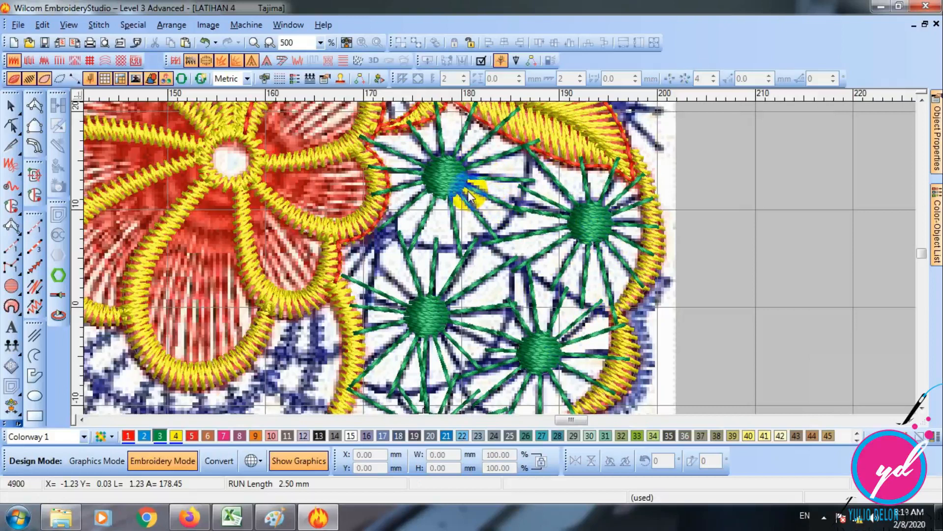
{"action": "key", "text": "d"}
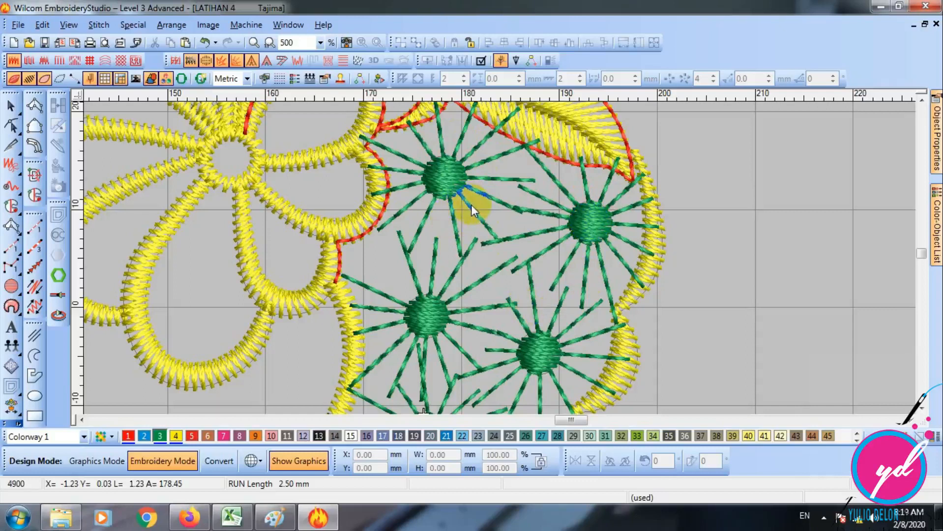
{"action": "key", "text": "d"}
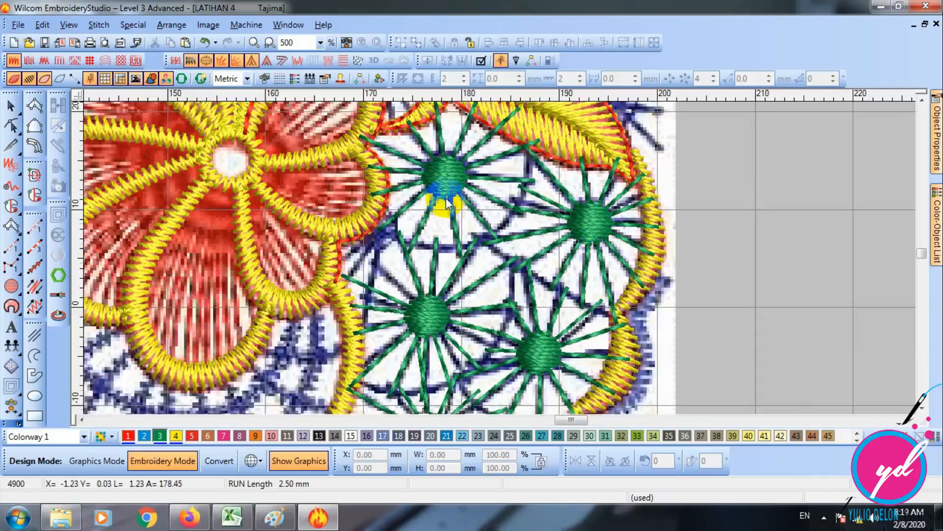
{"action": "key", "text": "shift+z"}
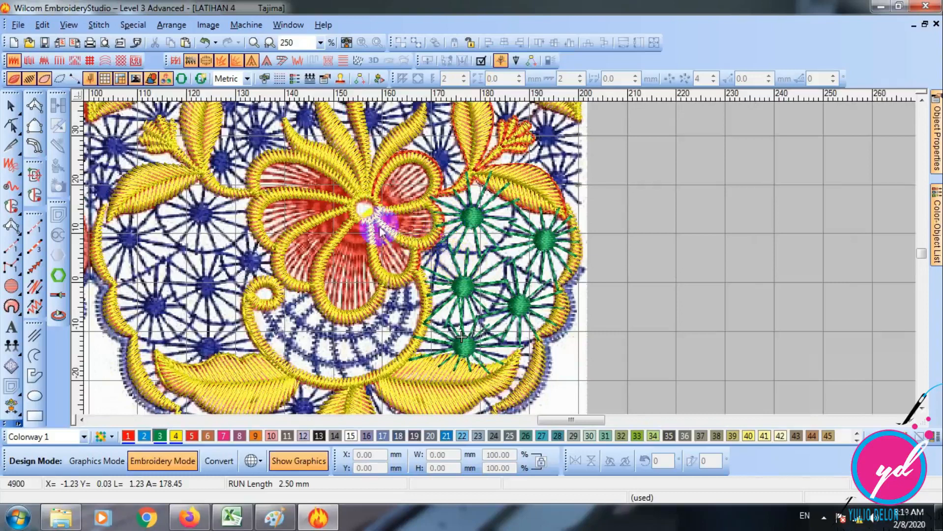
{"action": "scroll", "coordinate": [461, 337], "scroll_direction": "down", "scroll_amount": 1}
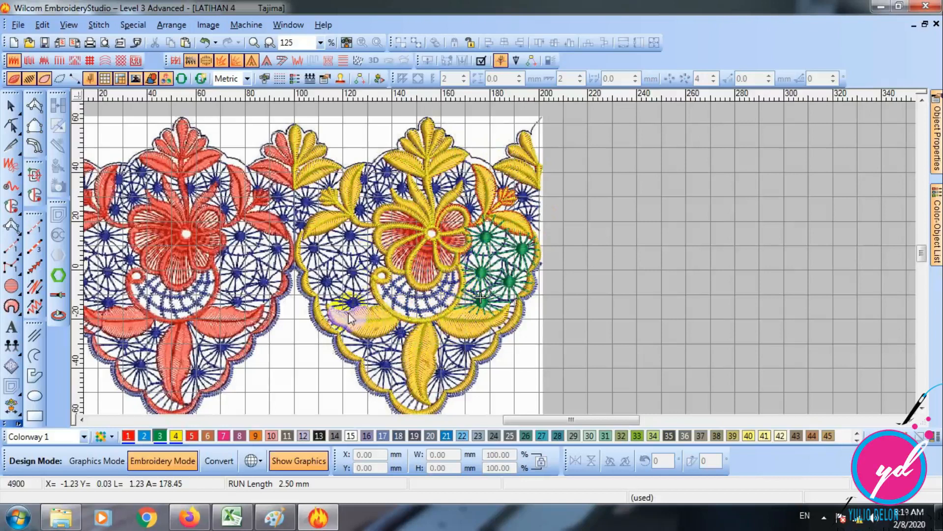
- Begin a Run object at the flower centre, digitizing a curved line to the upper-left petal's upper edge and back
{"action": "key", "text": "z"}
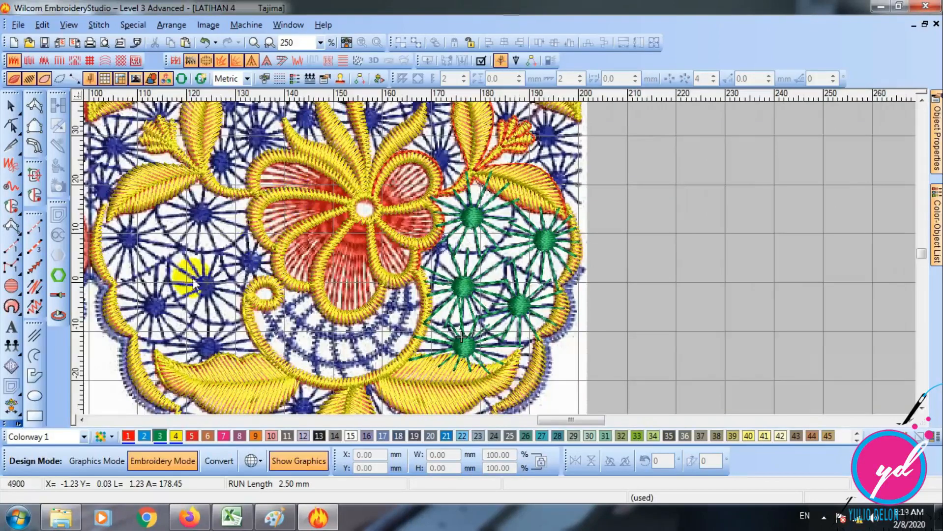
{"action": "key", "text": "z"}
{"action": "scroll", "coordinate": [241, 248], "scroll_direction": "up", "scroll_amount": 3}
{"action": "left_click", "coordinate": [83, 420]}
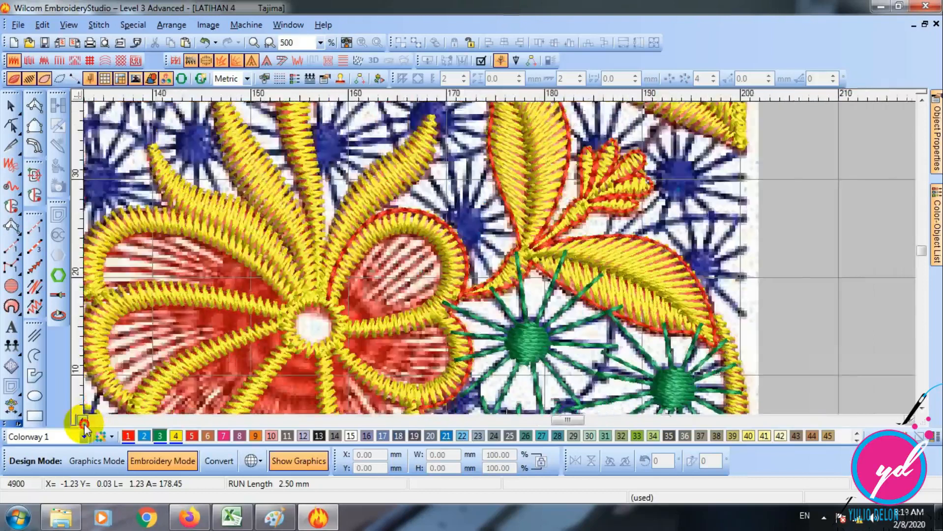
{"action": "left_click", "coordinate": [35, 228]}
{"action": "key", "text": "z"}
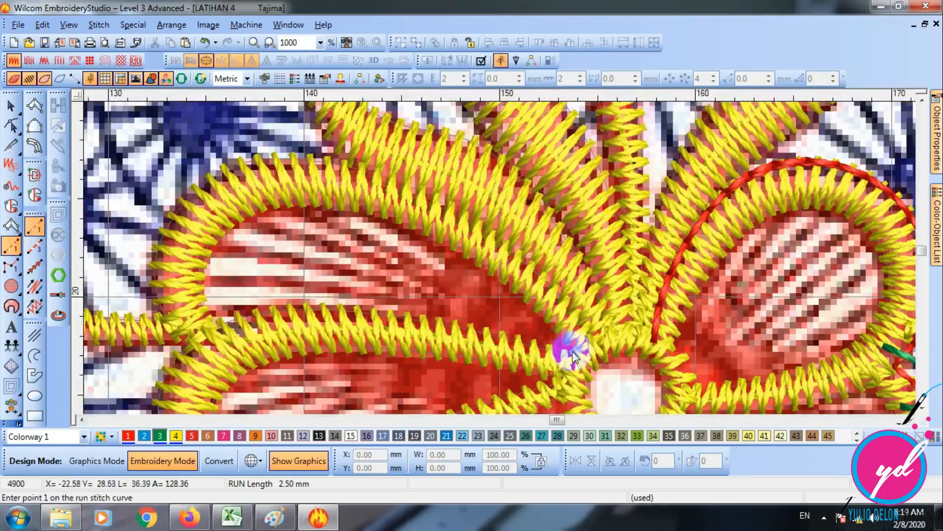
{"action": "left_click", "coordinate": [577, 356]}
{"action": "left_click", "coordinate": [408, 255]}
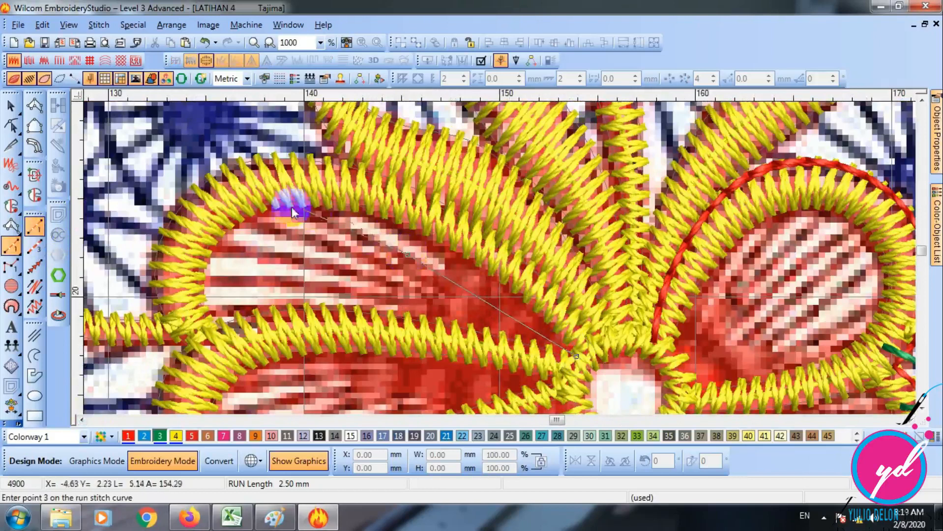
{"action": "left_click", "coordinate": [268, 202]}
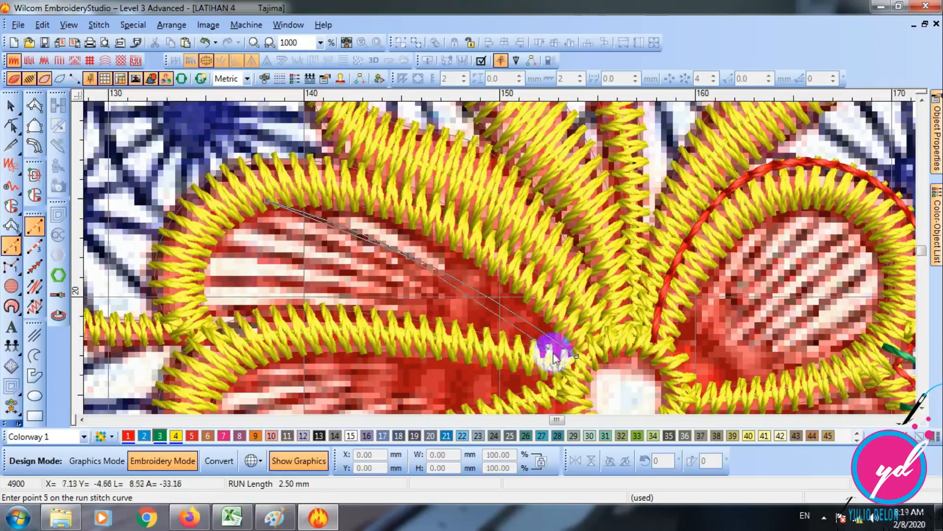
{"action": "left_click", "coordinate": [574, 355]}
- Continue the petal run with a second and third curved line out to the petal's outer edge and back to the flower centre
{"action": "left_click", "coordinate": [397, 272]}
{"action": "left_click", "coordinate": [213, 217]}
{"action": "left_click", "coordinate": [411, 284]}
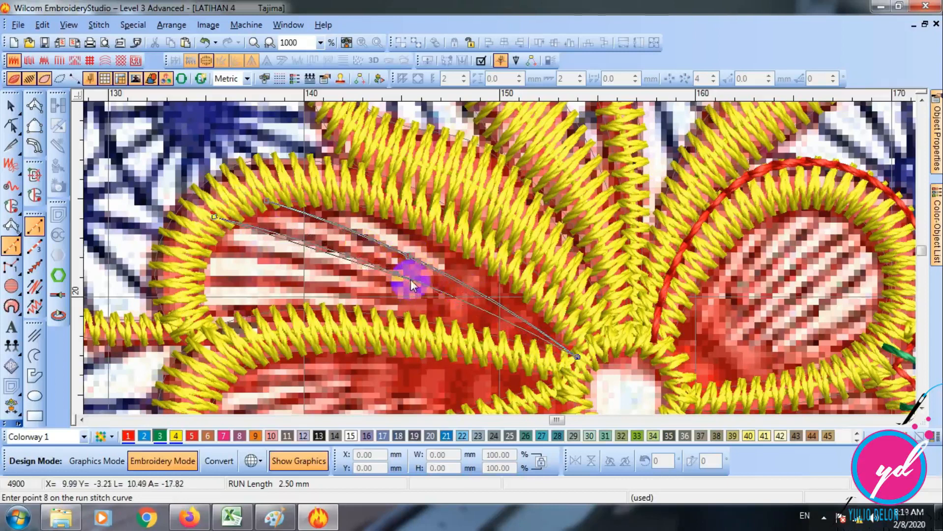
{"action": "left_click", "coordinate": [575, 356]}
{"action": "left_click", "coordinate": [355, 282]}
{"action": "left_click", "coordinate": [183, 240]}
{"action": "left_click", "coordinate": [526, 344]}
{"action": "left_click", "coordinate": [570, 358]}
- Add the fourth, lowest curved line to the petal run, return to the flower centre and complete the object
{"action": "left_click", "coordinate": [326, 290]}
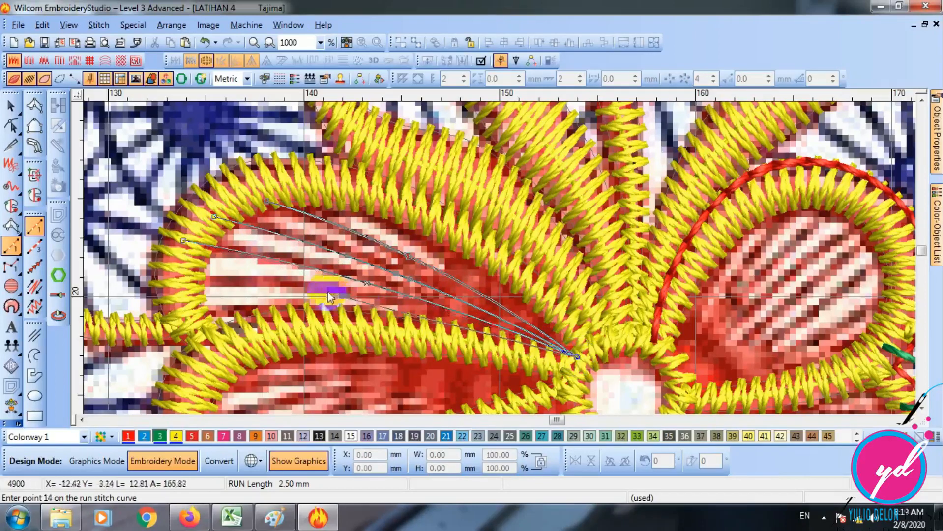
{"action": "left_click", "coordinate": [178, 284]}
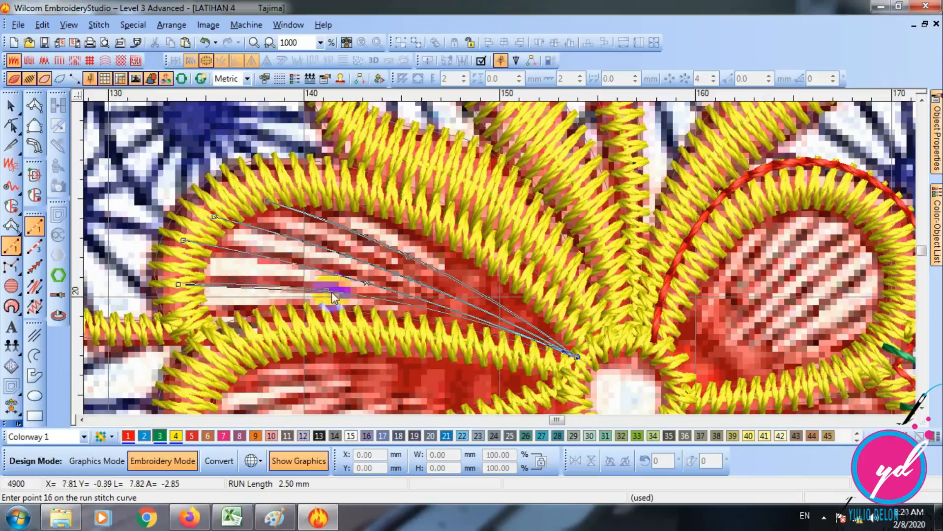
{"action": "left_click", "coordinate": [575, 374]}
{"action": "left_click", "coordinate": [577, 357]}
{"action": "key", "text": "Return"}
- Examine the petal's run lines with the background artwork hidden and shown, and compare them with the surrounding motif
{"action": "key", "text": "s"}
{"action": "key", "text": "s"}
{"action": "key", "text": "shift+z"}
{"action": "scroll", "coordinate": [530, 270], "scroll_direction": "down", "scroll_amount": 2}
{"action": "key", "text": "d"}
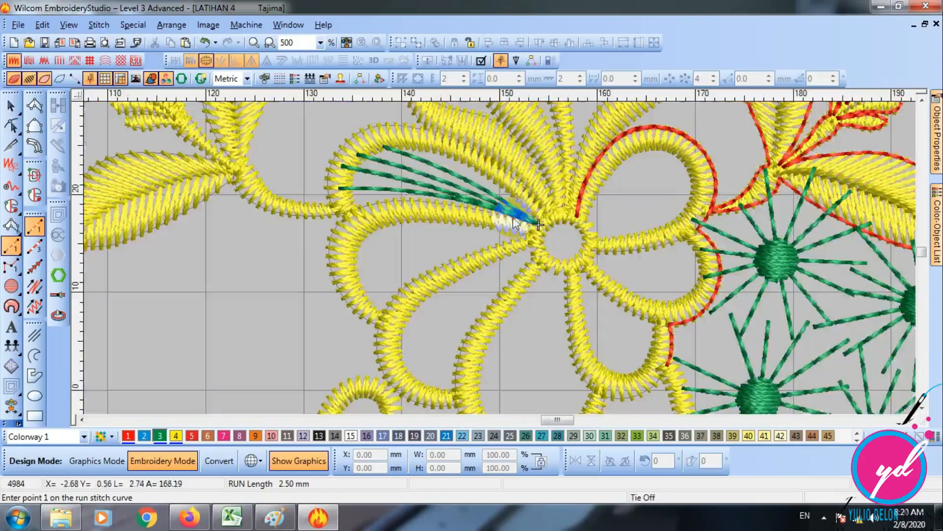
{"action": "key", "text": "d"}
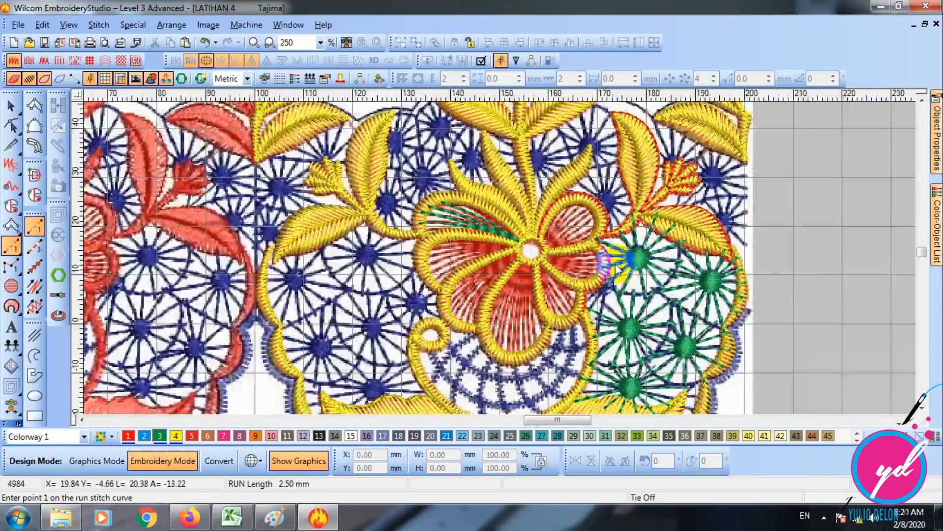
{"action": "key", "text": "shift+z"}
{"action": "key", "text": "shift+z"}
{"action": "key", "text": "d"}
{"action": "key", "text": "d"}
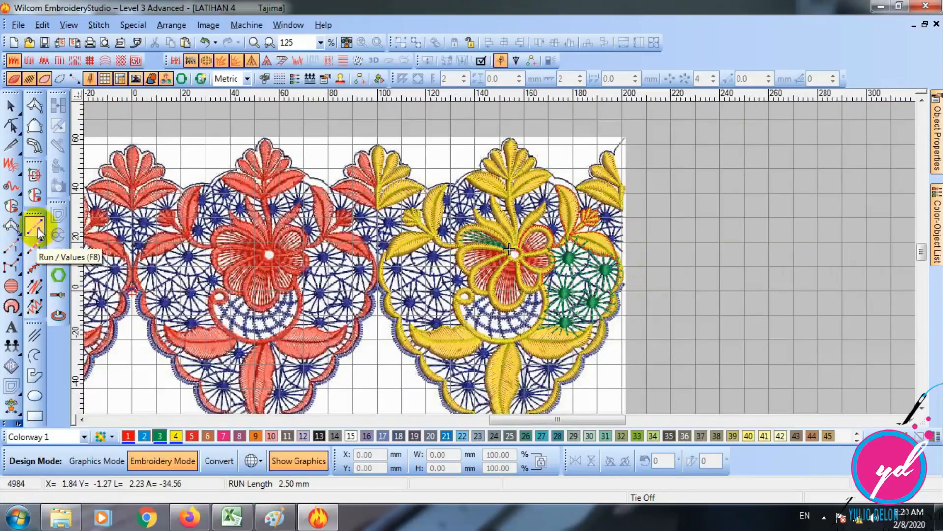
- Try digitizing a curved Triple Run line in the empty area below the artwork and delete it
{"action": "scroll", "coordinate": [308, 348], "scroll_direction": "down", "scroll_amount": 5}
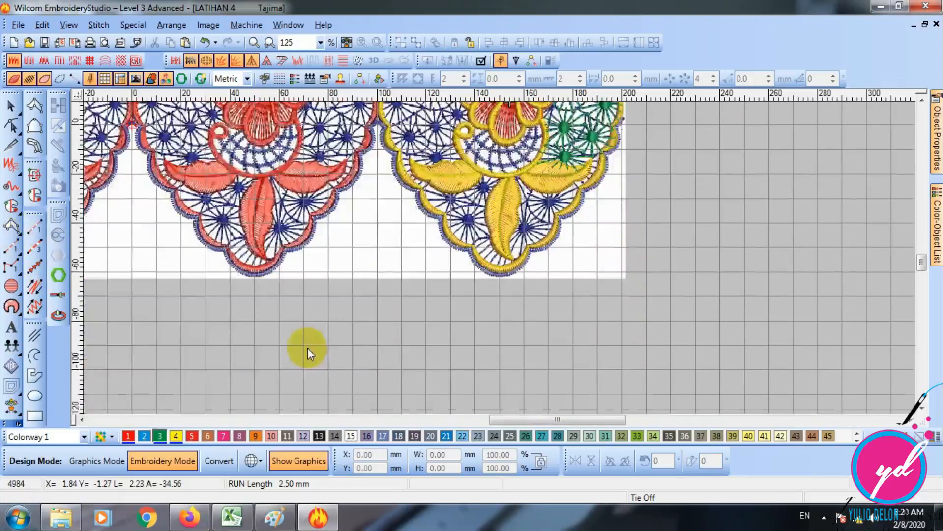
{"action": "left_click", "coordinate": [34, 248]}
{"action": "left_click", "coordinate": [337, 347]}
{"action": "right_click", "coordinate": [435, 296]}
{"action": "right_click", "coordinate": [687, 306]}
{"action": "key", "text": "Return"}
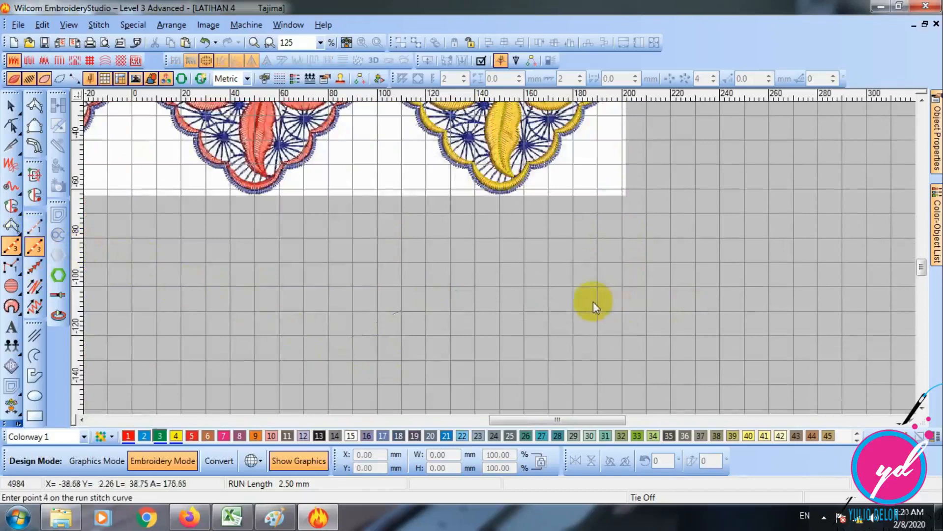
{"action": "left_click", "coordinate": [11, 105]}
{"action": "key", "text": "Delete"}
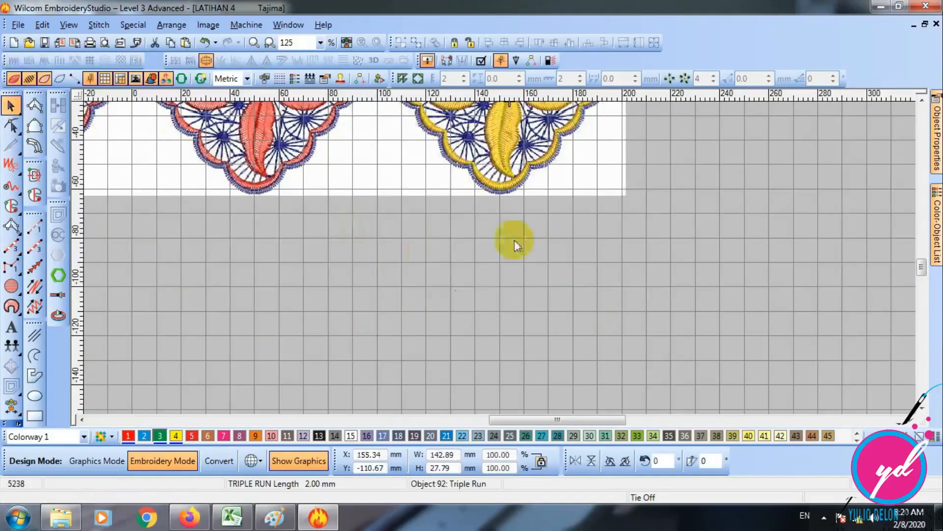
- Switch to the Design2 document and select Triple Run digitizing
{"action": "left_click", "coordinate": [289, 25]}
{"action": "left_click", "coordinate": [316, 147]}
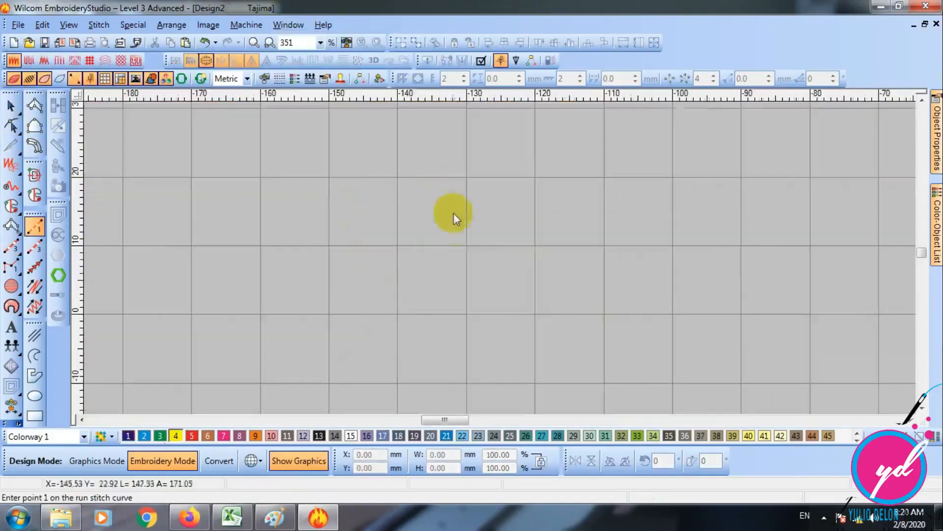
{"action": "left_click", "coordinate": [34, 248]}
{"action": "left_click", "coordinate": [211, 301]}
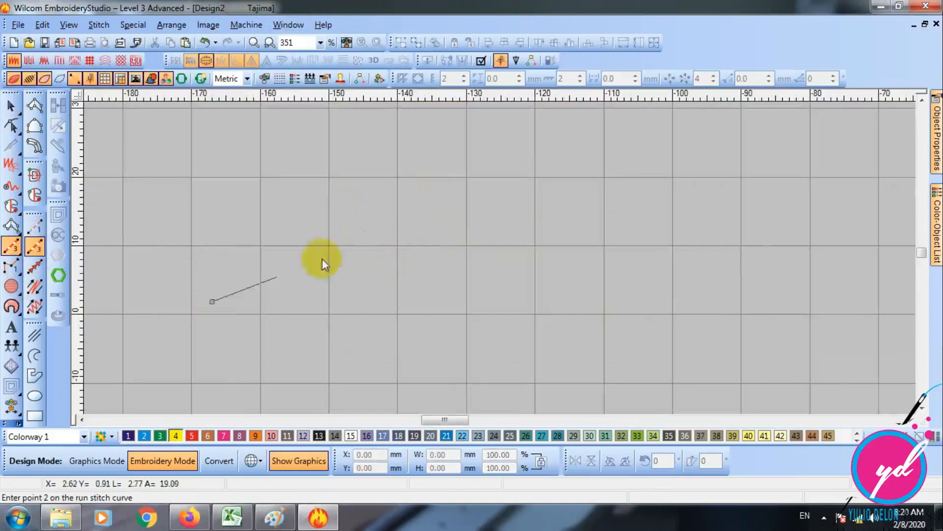
{"action": "left_click", "coordinate": [355, 238]}
{"action": "key", "text": "Escape"}
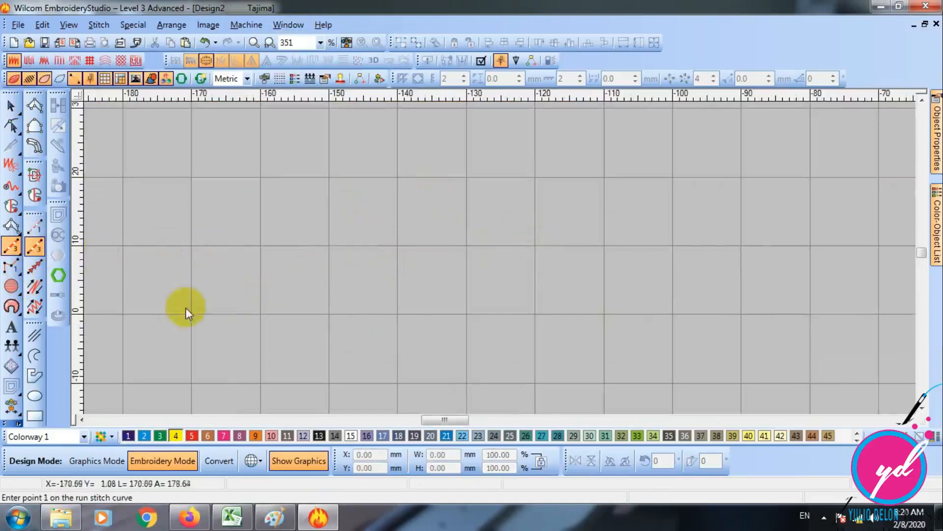
- Digitize a closed Triple Run circle about 20 mm in diameter on the empty grid, using curve points at its four quadrants
{"action": "left_click", "coordinate": [399, 314]}
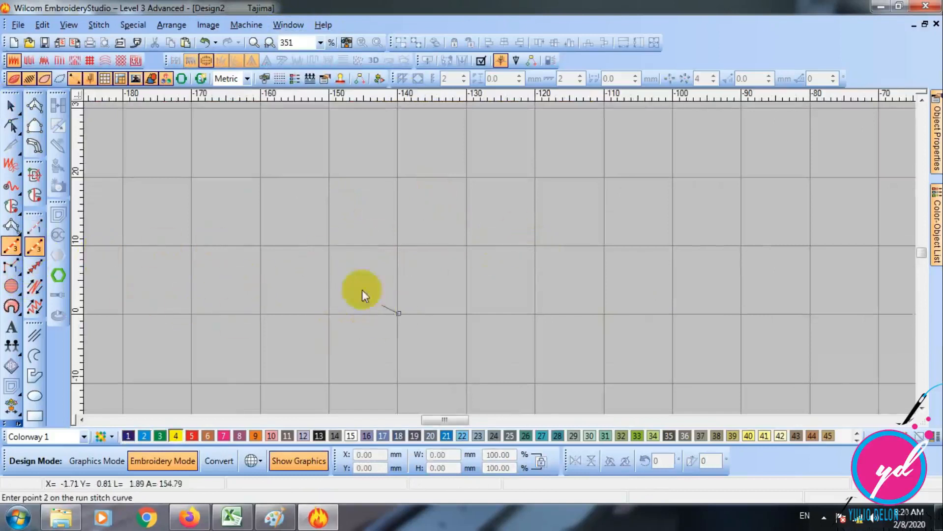
{"action": "left_click", "coordinate": [328, 245]}
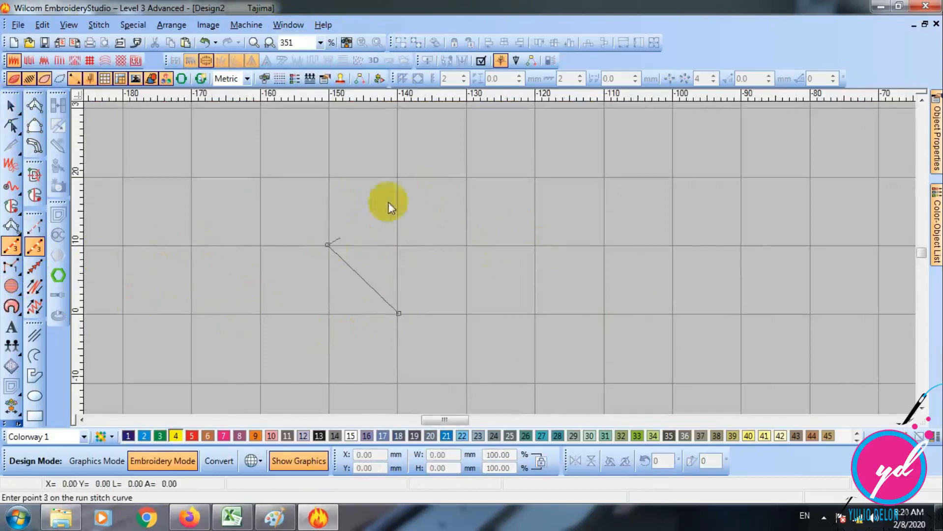
{"action": "left_click", "coordinate": [396, 179]}
{"action": "left_click", "coordinate": [467, 245]}
{"action": "left_click", "coordinate": [399, 313]}
{"action": "key", "text": "Return"}
{"action": "key", "text": "Escape"}
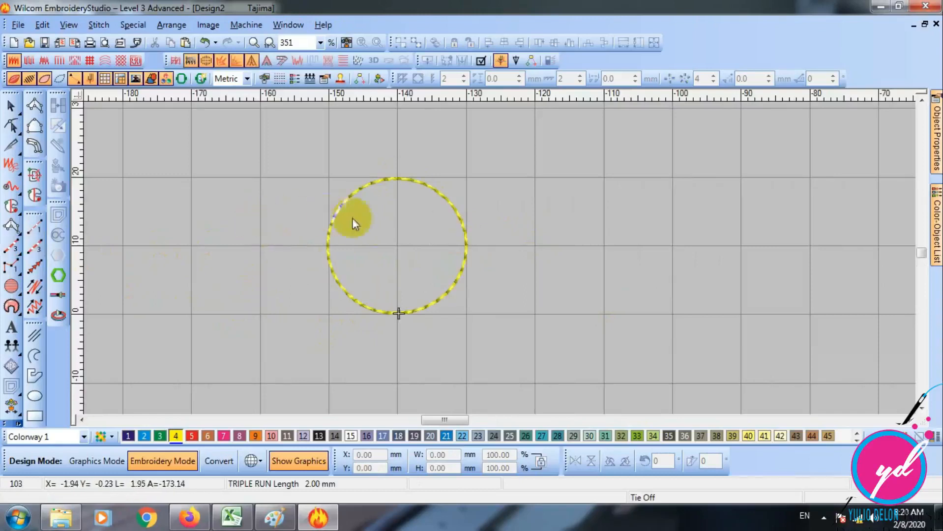
- Examine the Triple Run circle's stitching sequence from start to end with TrueView turned off, and restore TrueView
{"action": "key", "text": "0"}
{"action": "left_click", "coordinate": [13, 106]}
{"action": "key", "text": "Escape"}
{"action": "key", "text": "t"}
{"action": "key", "text": "Home"}
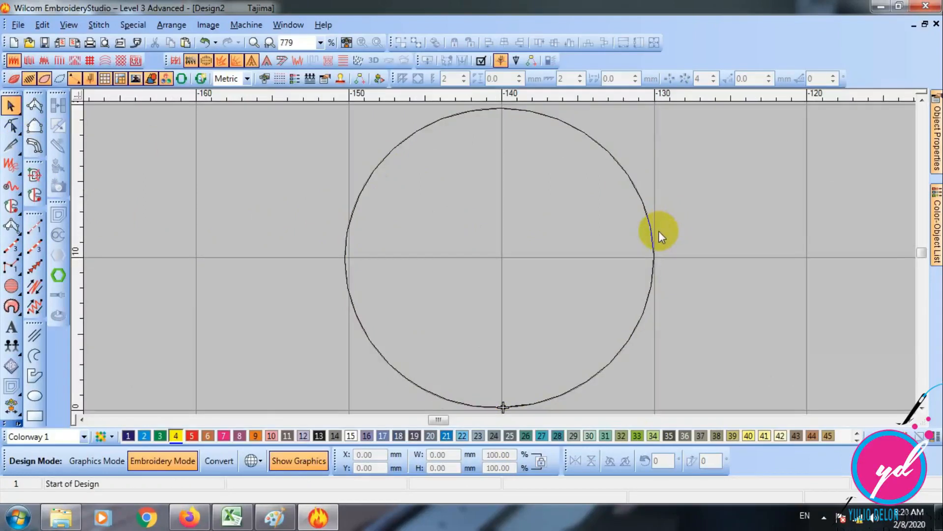
{"action": "key", "text": "Right"}
{"action": "key", "text": "Right"}
{"action": "key", "text": "Right"}
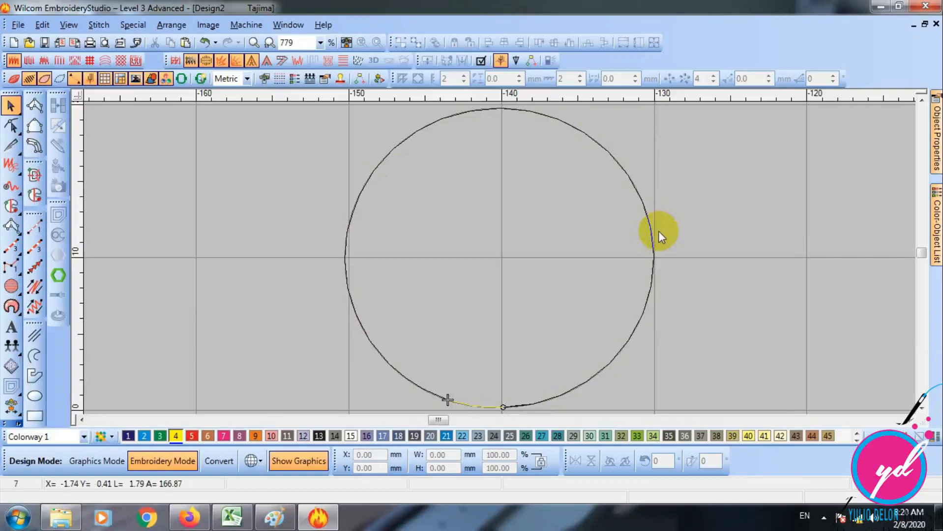
{"action": "key", "text": "Right"}
{"action": "key", "text": "Right"}
{"action": "key", "text": "Right"}
{"action": "key", "text": "Right"}
{"action": "key", "text": "Right"}
{"action": "key", "text": "Right"}
{"action": "key", "text": "Right"}
{"action": "key", "text": "Right"}
{"action": "key", "text": "Right"}
{"action": "key", "text": "Right"}
{"action": "key", "text": "Right"}
{"action": "key", "text": "Right"}
{"action": "key", "text": "Right"}
{"action": "key", "text": "Right"}
{"action": "key", "text": "Right"}
{"action": "key", "text": "Right"}
{"action": "key", "text": "Right"}
{"action": "key", "text": "Right"}
{"action": "key", "text": "Right"}
{"action": "key", "text": "Right"}
{"action": "key", "text": "Right"}
{"action": "key", "text": "Right"}
{"action": "key", "text": "Right"}
{"action": "key", "text": "Right"}
{"action": "key", "text": "Right"}
{"action": "key", "text": "Right"}
{"action": "key", "text": "Right"}
{"action": "key", "text": "Right"}
{"action": "key", "text": "Right"}
{"action": "key", "text": "Right"}
{"action": "key", "text": "Right"}
{"action": "key", "text": "Right"}
{"action": "key", "text": "Right"}
{"action": "key", "text": "Right"}
{"action": "key", "text": "Right"}
{"action": "key", "text": "Right"}
{"action": "key", "text": "Right"}
{"action": "key", "text": "Right"}
{"action": "key", "text": "Right"}
{"action": "key", "text": "Right"}
{"action": "key", "text": "Right"}
{"action": "key", "text": "Right"}
{"action": "key", "text": "Right"}
{"action": "key", "text": "Right"}
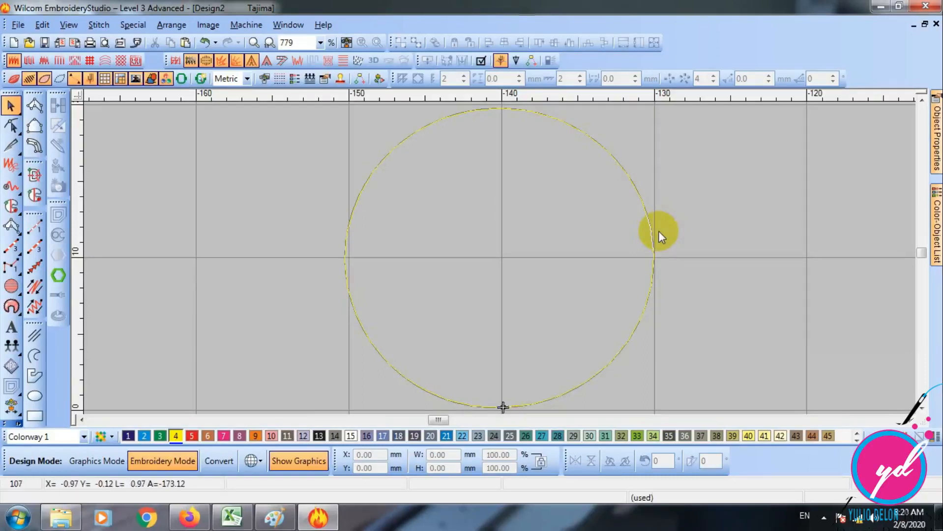
{"action": "key", "text": "t"}
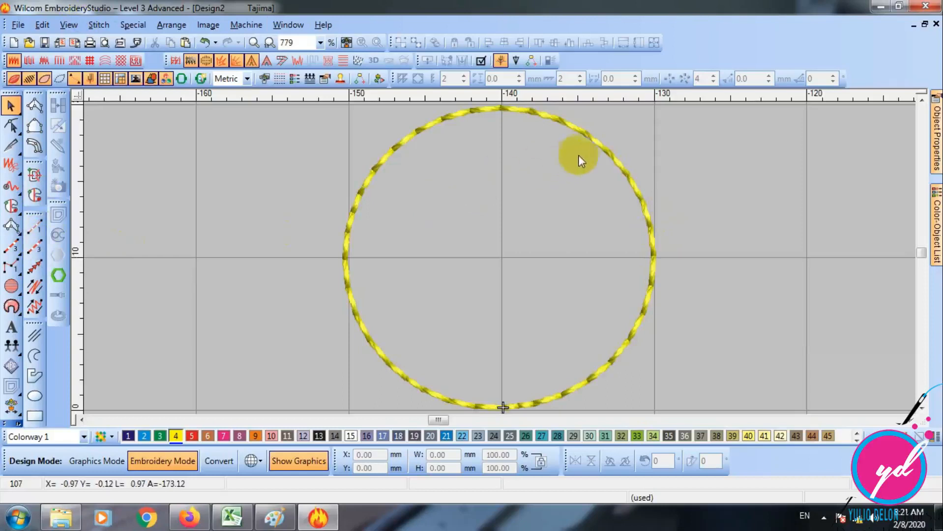
- Set the Triple Run circle's run count to 7 and deselect it
{"action": "double_click", "coordinate": [420, 128]}
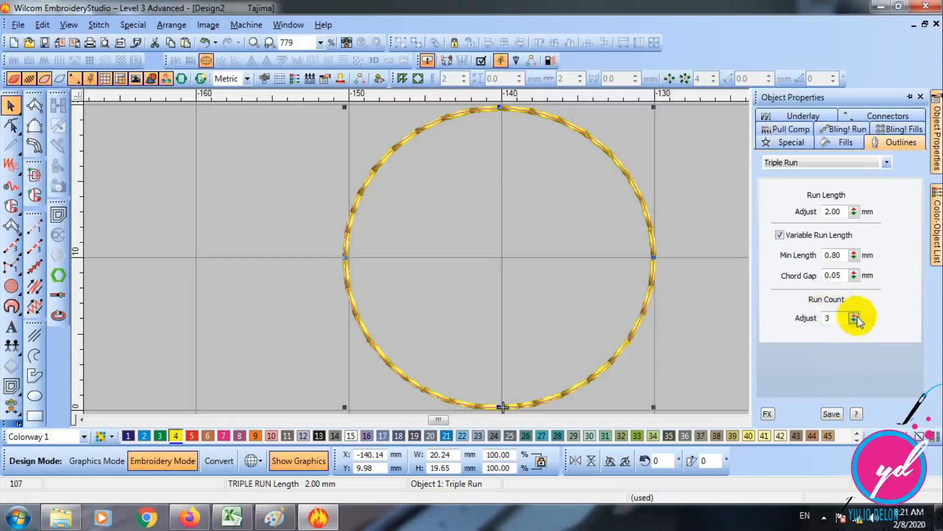
{"action": "left_click_drag", "start_coordinate": [853, 318], "coordinate": [799, 324]}
{"action": "left_click", "coordinate": [705, 210]}
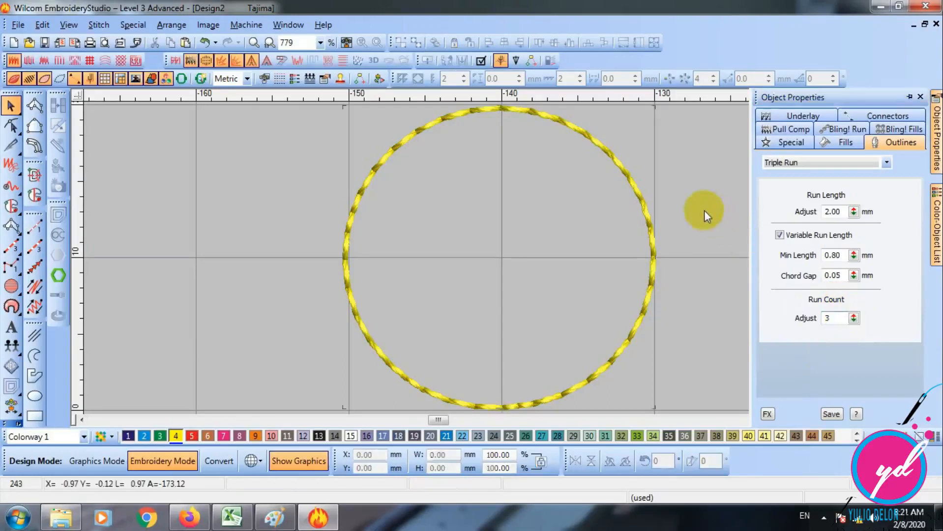
- Examine how the seven-pass circle repeats its stitches from the start of the design with TrueView off, and restore the stitched view
{"action": "key", "text": "Home"}
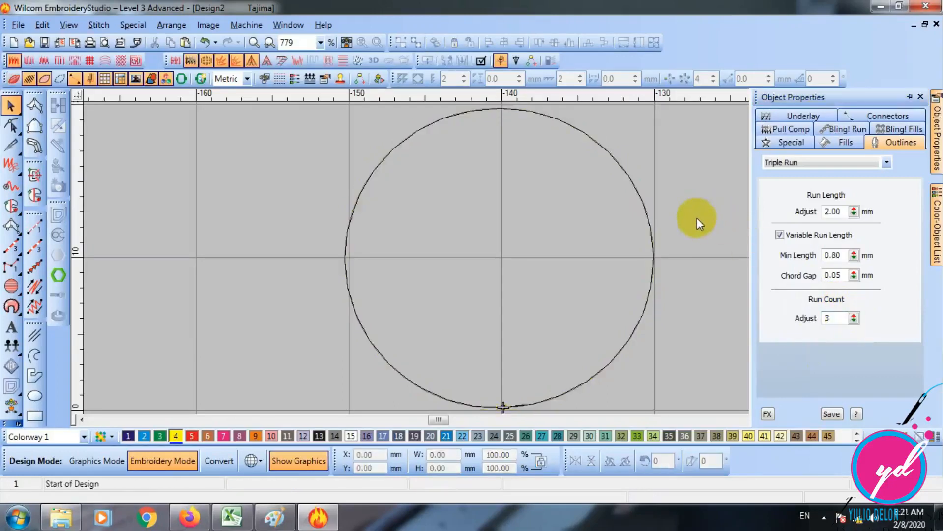
{"action": "key", "text": "Right"}
{"action": "key", "text": "Right"}
{"action": "key", "text": "Right"}
{"action": "key", "text": "Right"}
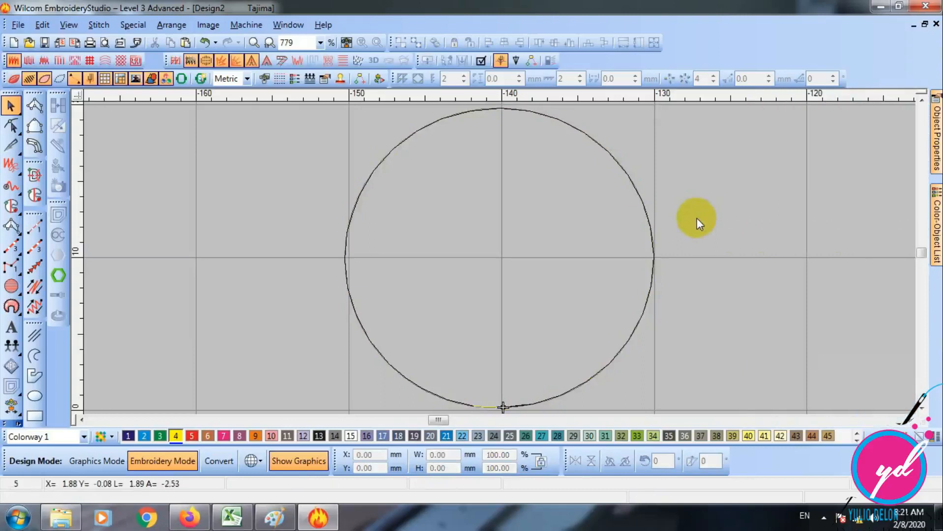
{"action": "key", "text": "Right"}
{"action": "key", "text": "Right"}
{"action": "key", "text": "Right"}
{"action": "key", "text": "Right"}
{"action": "key", "text": "Right"}
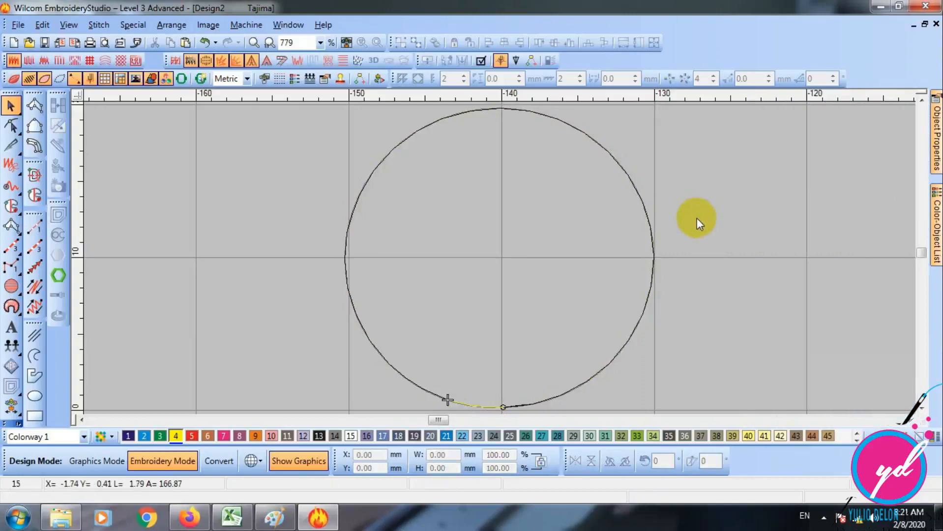
{"action": "key", "text": "Right"}
{"action": "key", "text": "Right"}
{"action": "key", "text": "Right"}
{"action": "key", "text": "Right"}
{"action": "key", "text": "Right"}
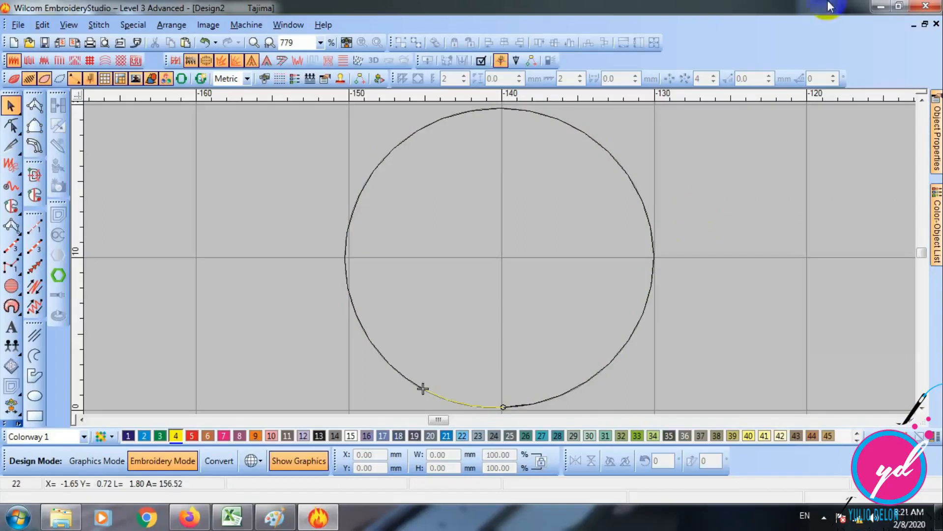
{"action": "key", "text": "Home"}
{"action": "key", "text": "Down"}
{"action": "key", "text": "Down"}
{"action": "key", "text": "Down"}
{"action": "key", "text": "Down"}
{"action": "key", "text": "Down"}
{"action": "key", "text": "Down"}
{"action": "key", "text": "Down"}
{"action": "key", "text": "Down"}
{"action": "key", "text": "Down"}
{"action": "key", "text": "Down"}
{"action": "key", "text": "Down"}
{"action": "key", "text": "Down"}
{"action": "key", "text": "Down"}
{"action": "key", "text": "Down"}
{"action": "key", "text": "Down"}
{"action": "key", "text": "Down"}
{"action": "key", "text": "Down"}
{"action": "key", "text": "Down"}
{"action": "key", "text": "Down"}
{"action": "key", "text": "Down"}
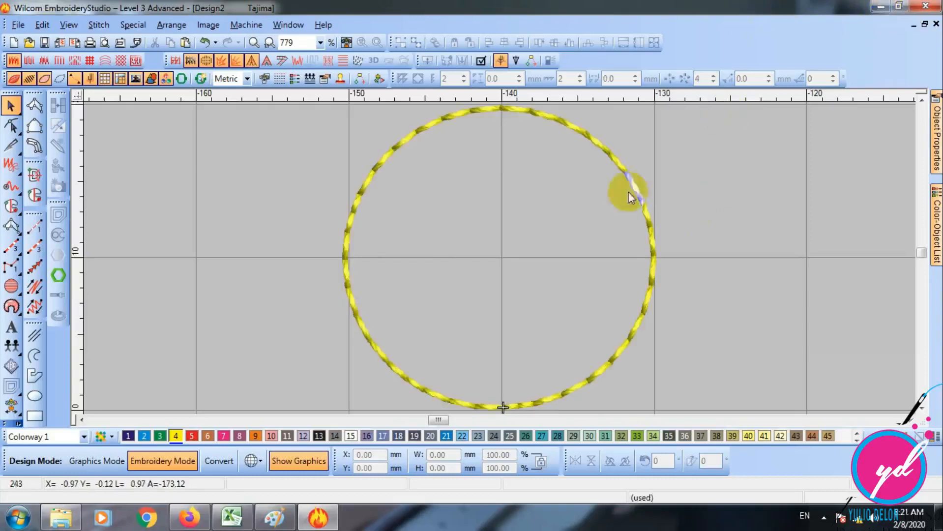
- Set the Triple Run circle's run length to 2.50 mm
{"action": "left_click", "coordinate": [632, 176]}
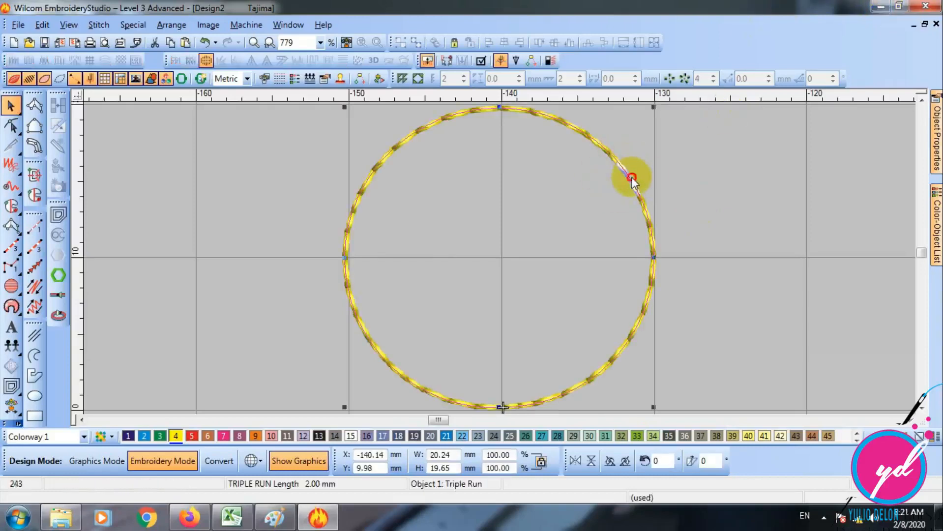
{"action": "double_click", "coordinate": [633, 176]}
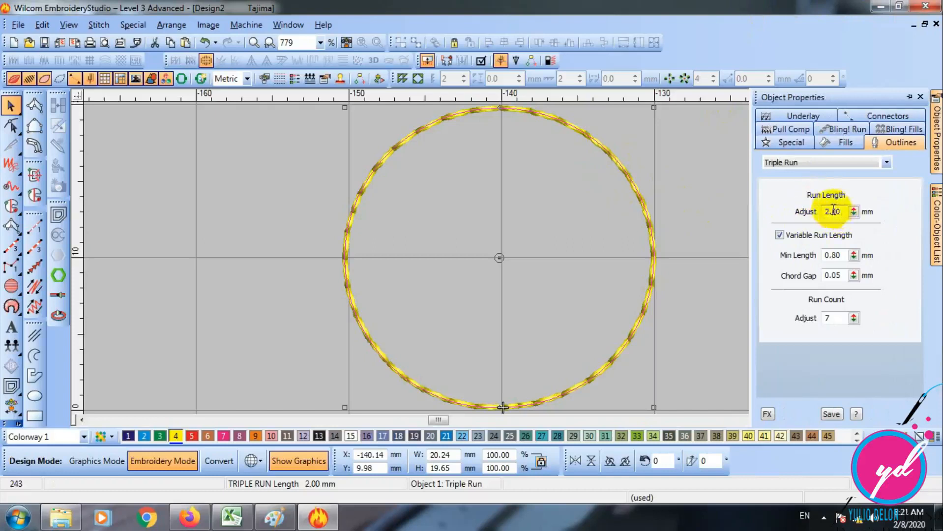
{"action": "left_click_drag", "start_coordinate": [833, 210], "coordinate": [862, 211]}
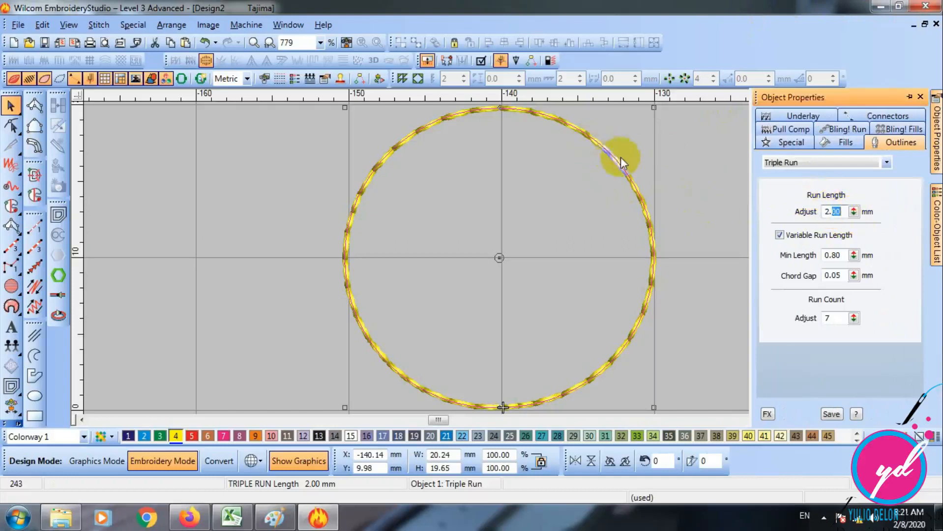
{"action": "type", "text": "50"}
{"action": "key", "text": "Return"}
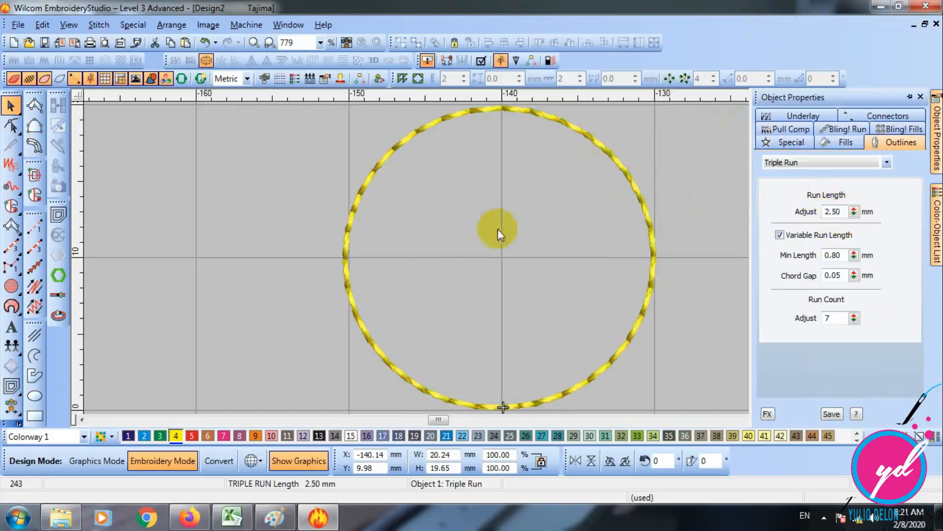
- Set the circle's run length to 5 mm and delete the circle from the design
{"action": "double_click", "coordinate": [836, 211]}
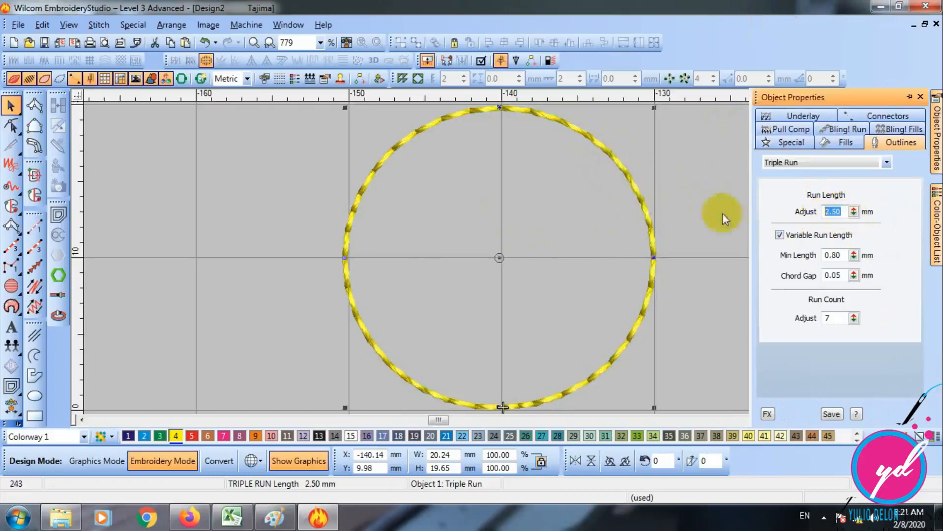
{"action": "type", "text": "5"}
{"action": "key", "text": "Return"}
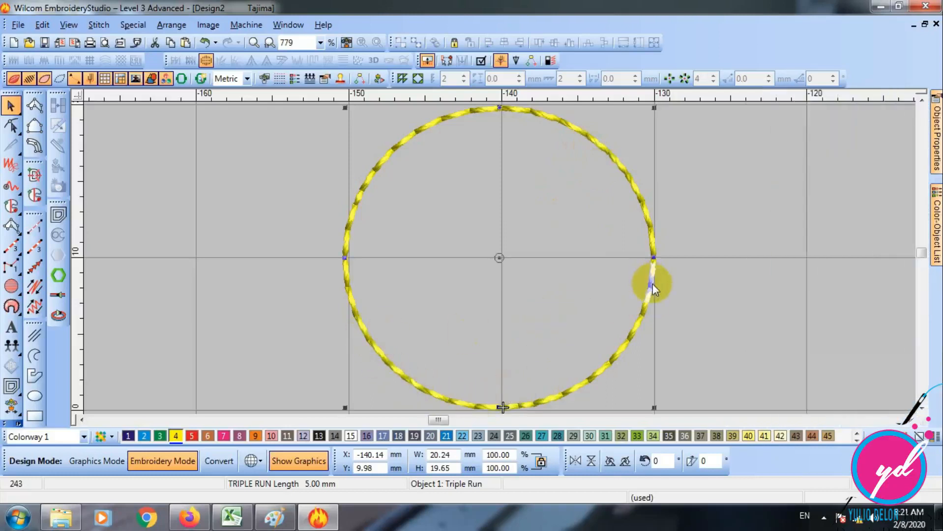
{"action": "key", "text": "Delete"}
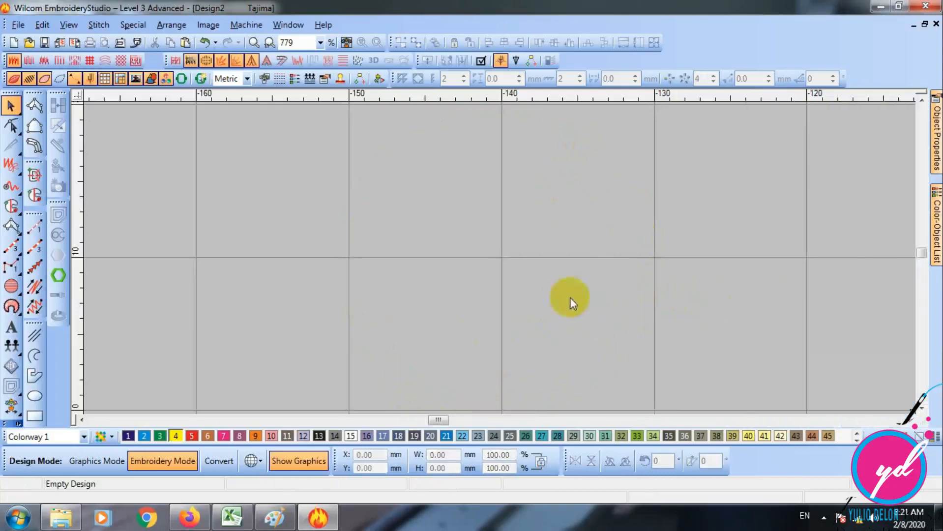
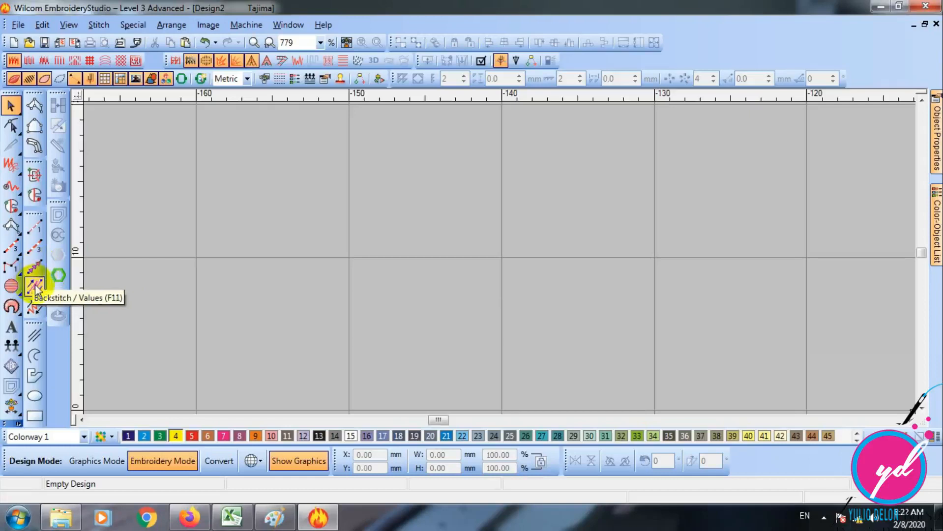
- Digitize a three-point Backstitch arc about 34 mm wide and reposition it on the canvas
{"action": "left_click", "coordinate": [36, 289]}
{"action": "left_click", "coordinate": [252, 298]}
{"action": "left_click", "coordinate": [402, 223]}
{"action": "left_click", "coordinate": [768, 326]}
{"action": "key", "text": "Return"}
{"action": "left_click", "coordinate": [11, 105]}
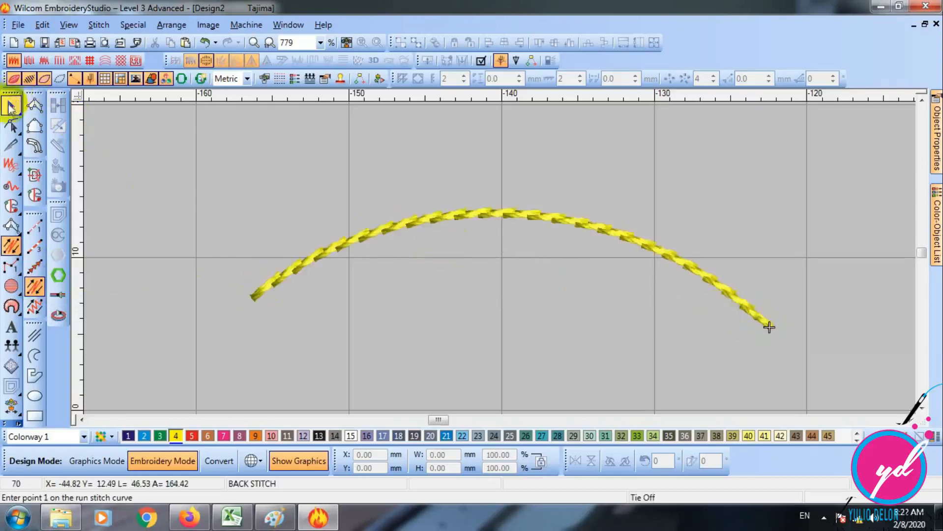
{"action": "left_click_drag", "start_coordinate": [635, 241], "coordinate": [507, 210]}
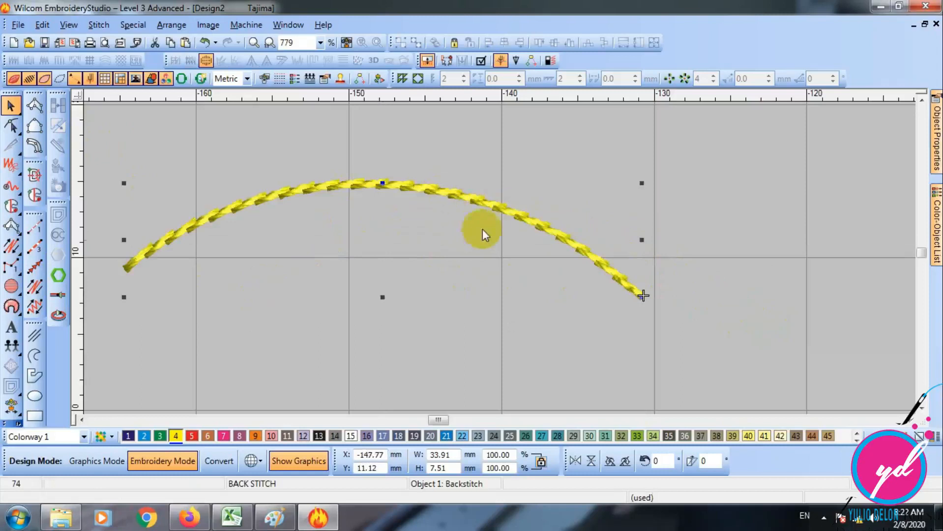
- Compare the Backstitch arc with 5 and 3 strokes, leave it at 3, and delete the arc
{"action": "double_click", "coordinate": [394, 186]}
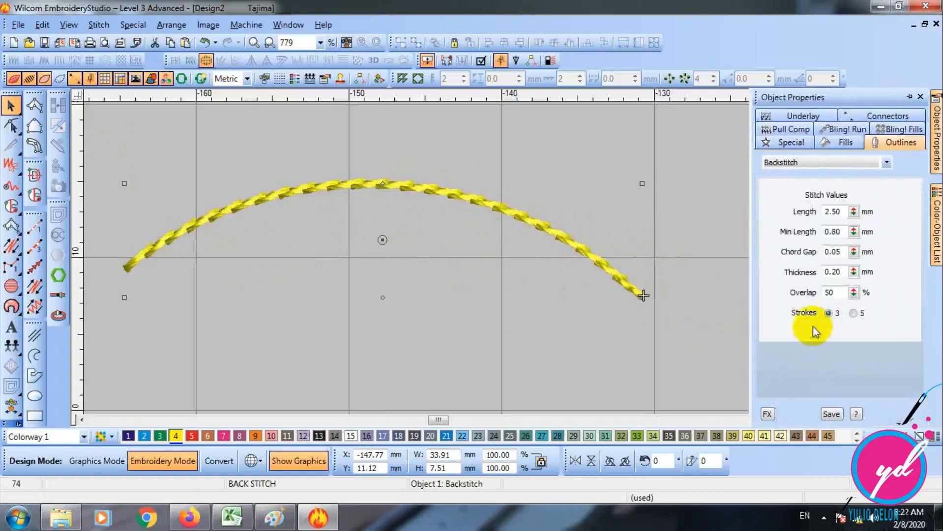
{"action": "left_click", "coordinate": [854, 313]}
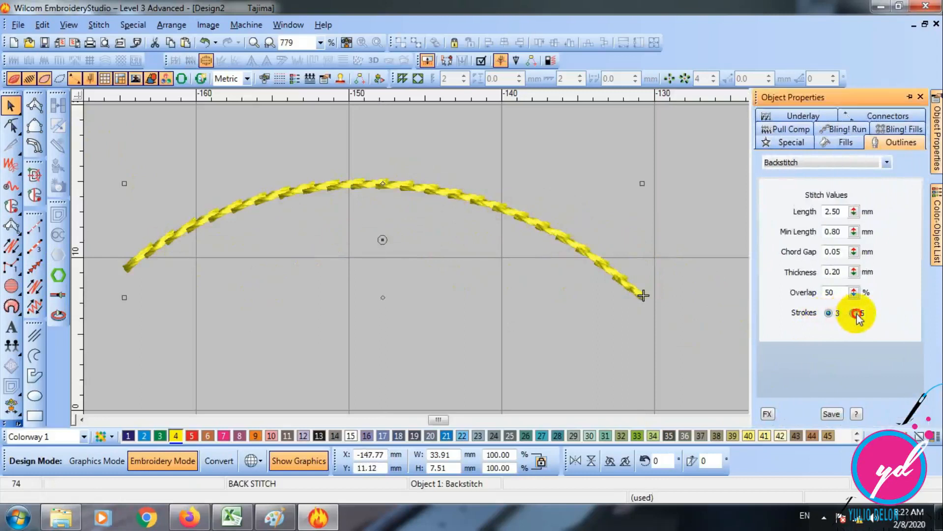
{"action": "left_click", "coordinate": [829, 313]}
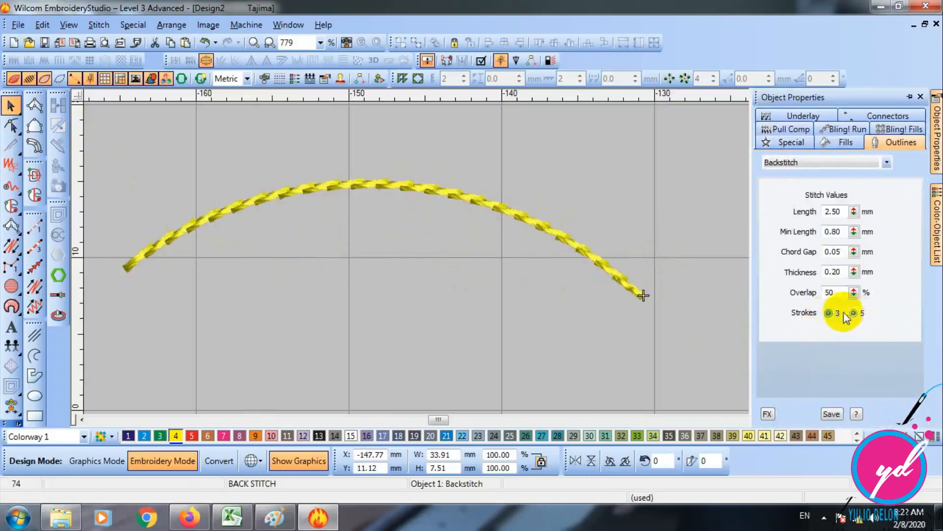
{"action": "left_click", "coordinate": [853, 314]}
{"action": "left_click", "coordinate": [828, 314]}
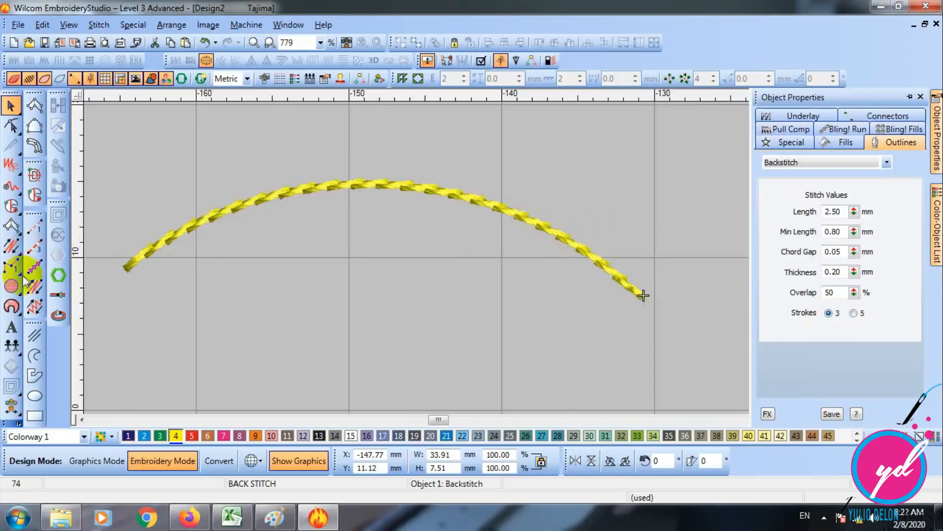
{"action": "left_click", "coordinate": [35, 290]}
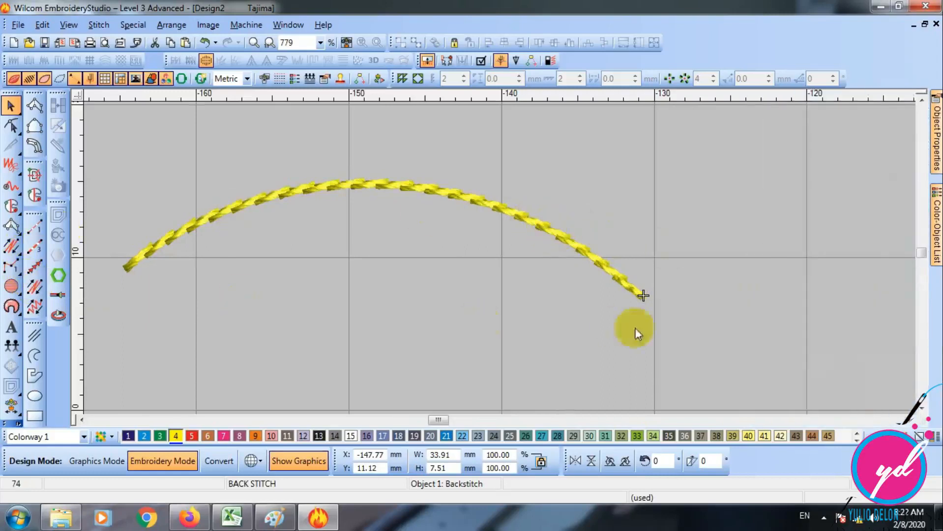
{"action": "key", "text": "Delete"}
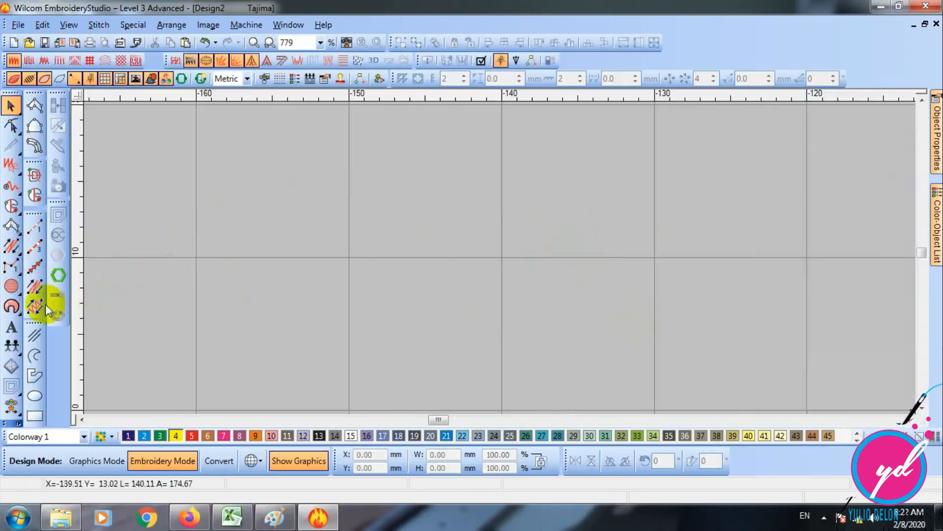
- Digitize a three-point Stemstitch arc about 34 mm wide
{"action": "left_click", "coordinate": [37, 309]}
{"action": "left_click", "coordinate": [270, 301]}
{"action": "right_click", "coordinate": [468, 211]}
{"action": "right_click", "coordinate": [793, 279]}
{"action": "key", "text": "Return"}
{"action": "left_click", "coordinate": [11, 105]}
- Compare the Single and Triple types on the Stemstitch arc and leave it set to Triple
{"action": "double_click", "coordinate": [564, 212]}
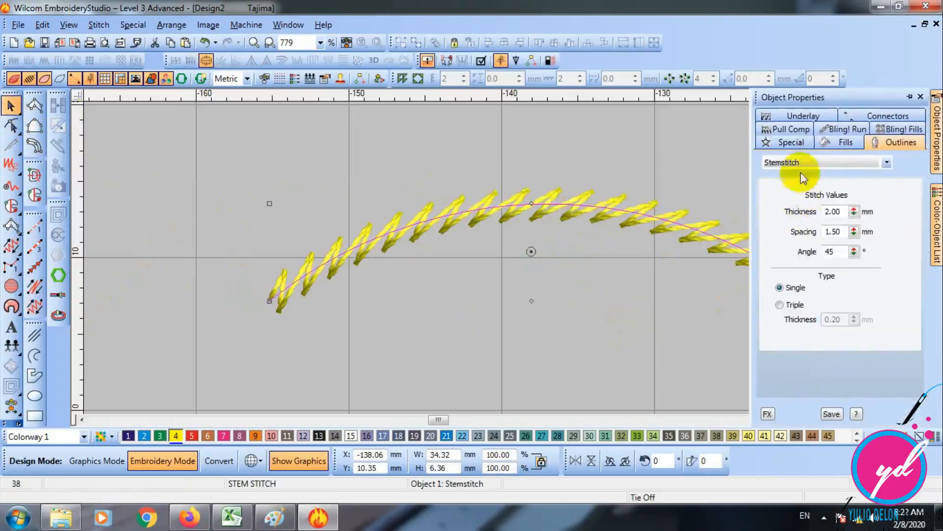
{"action": "left_click", "coordinate": [795, 307]}
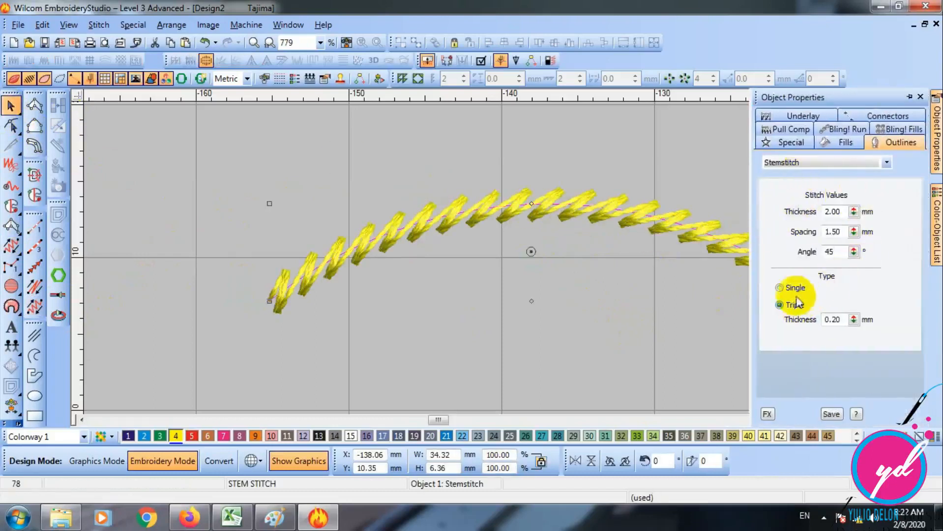
{"action": "left_click", "coordinate": [794, 287]}
{"action": "left_click", "coordinate": [612, 212]}
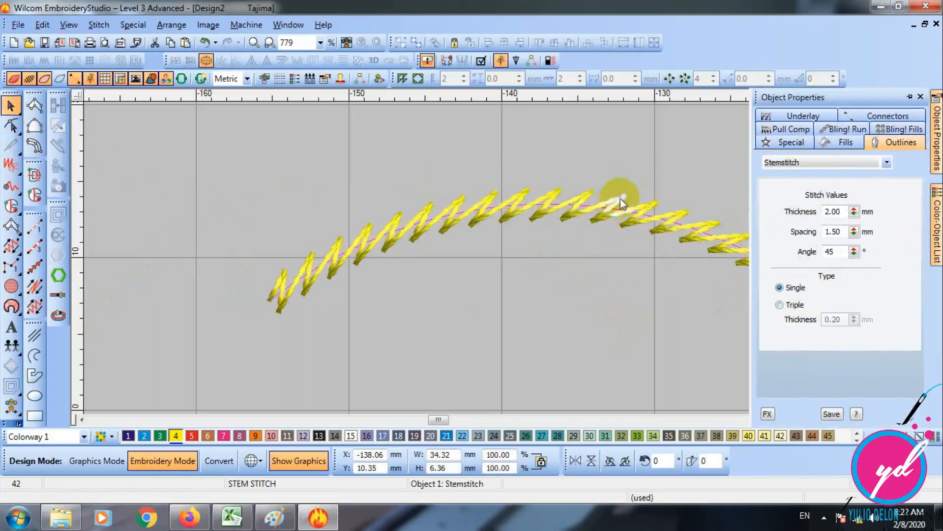
{"action": "left_click", "coordinate": [784, 306]}
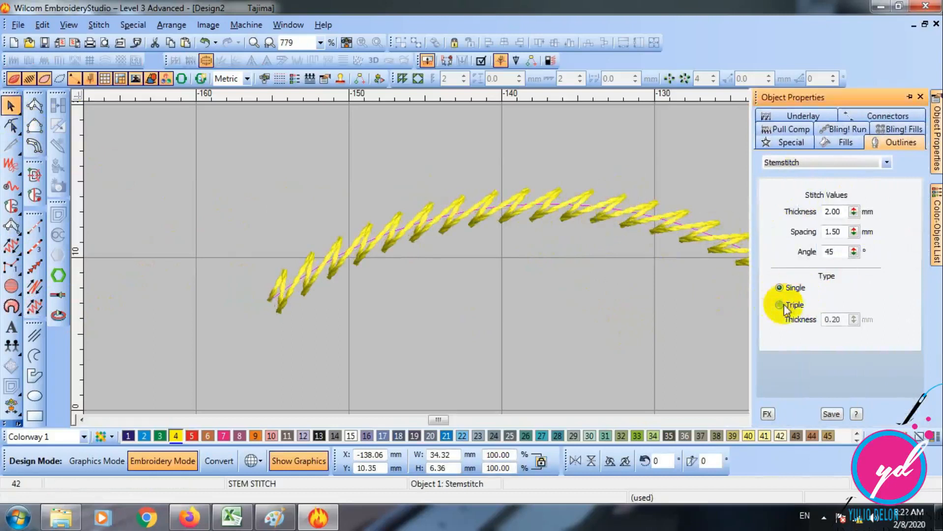
{"action": "left_click", "coordinate": [659, 207]}
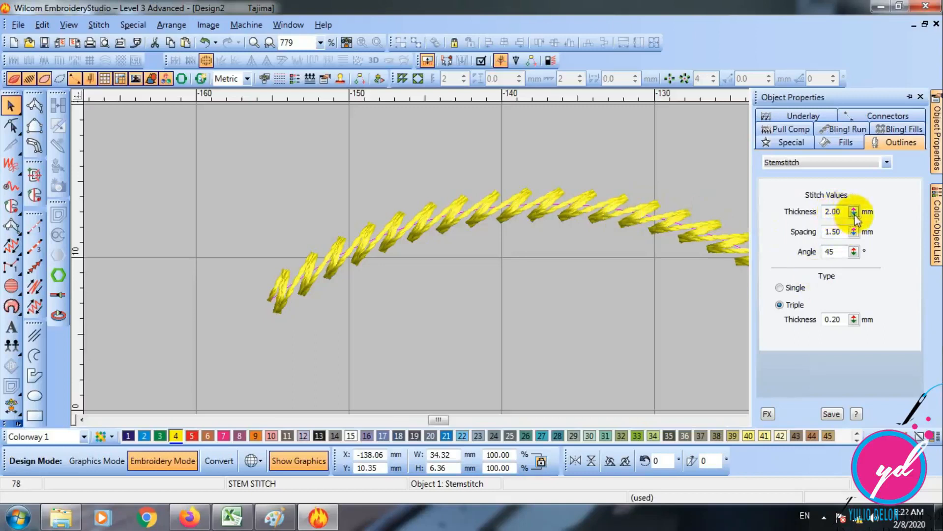
- Set the Stemstitch arc's spacing to 2 mm
{"action": "double_click", "coordinate": [843, 234]}
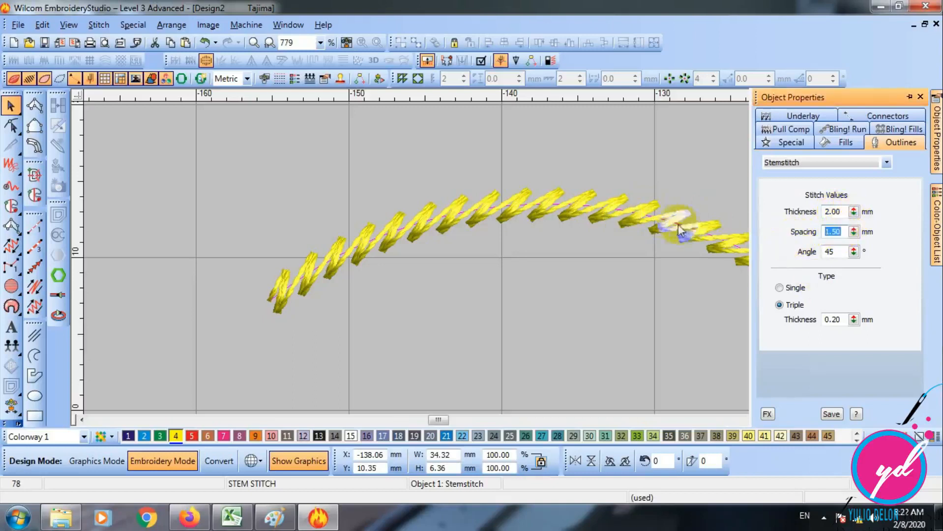
{"action": "type", "text": "2"}
{"action": "key", "text": "Return"}
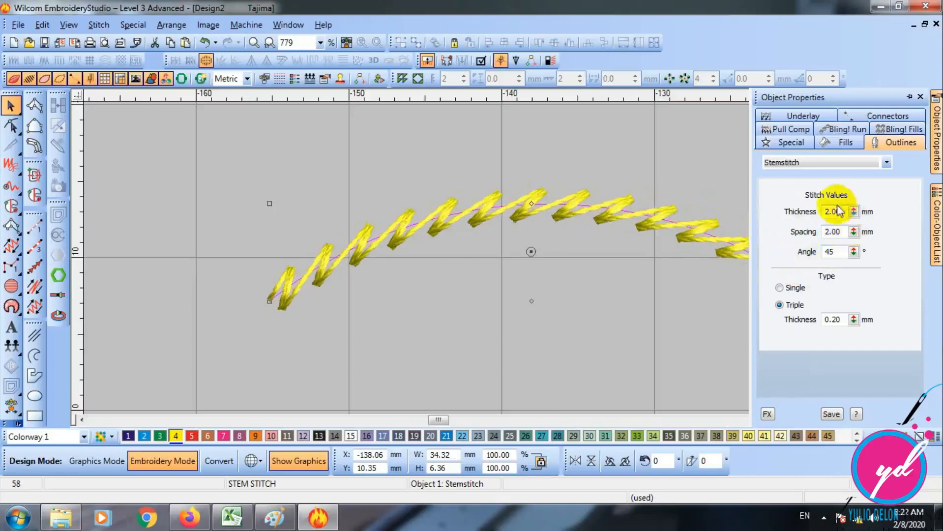
- Adjust the Stemstitch arc's overall thickness up and back down, ending at 1.92 mm
{"action": "left_click", "coordinate": [853, 212]}
{"action": "left_click", "coordinate": [793, 211]}
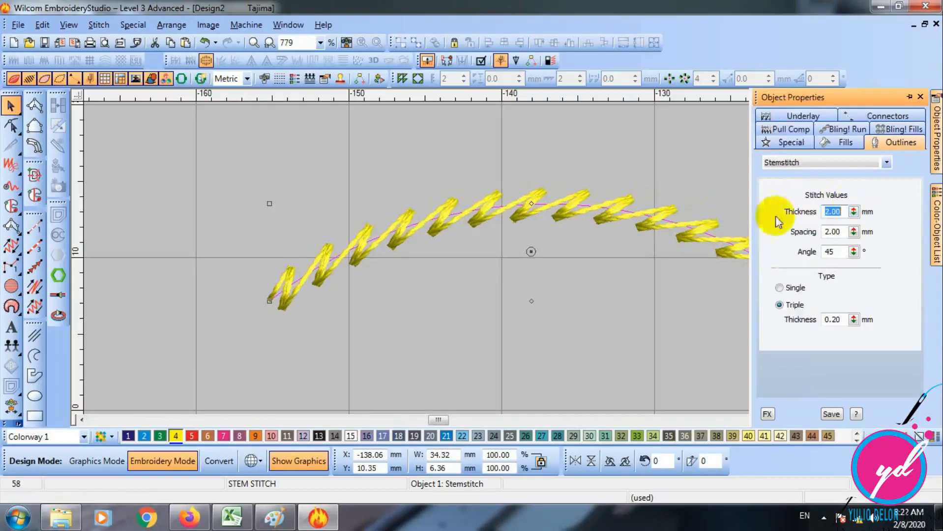
{"action": "left_click_drag", "start_coordinate": [853, 211], "coordinate": [800, 118]}
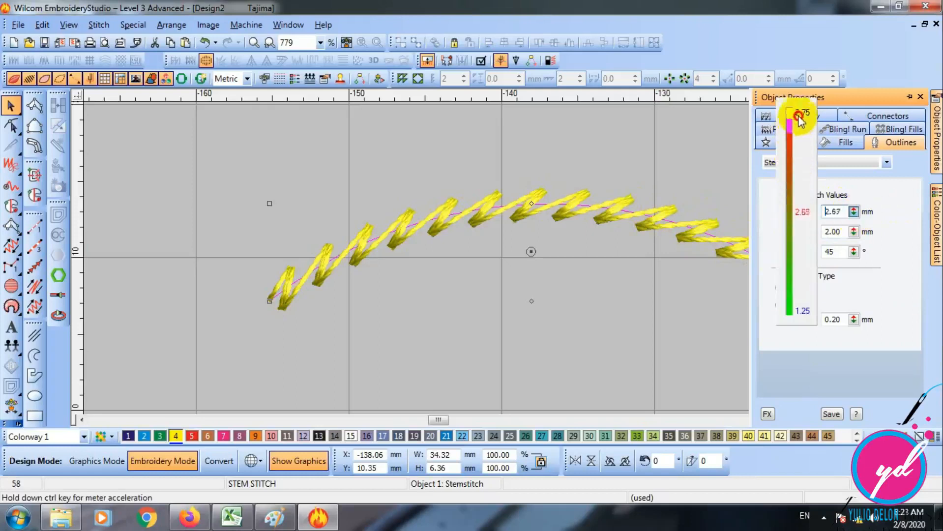
{"action": "left_click_drag", "start_coordinate": [853, 211], "coordinate": [793, 229]}
{"action": "left_click_drag", "start_coordinate": [854, 211], "coordinate": [793, 228]}
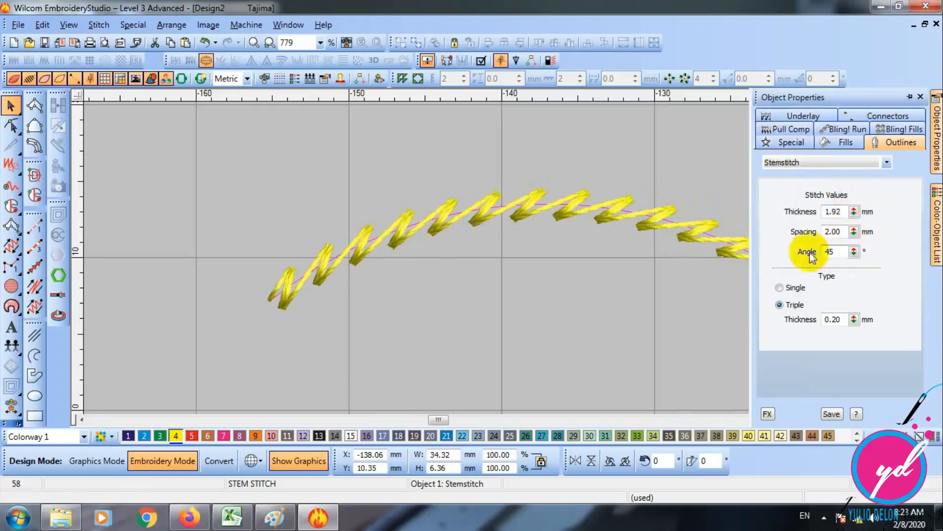
- Try a 15 degree angle on the Stemstitch arc and return the angle to 45 degrees
{"action": "left_click_drag", "start_coordinate": [838, 253], "coordinate": [801, 253]}
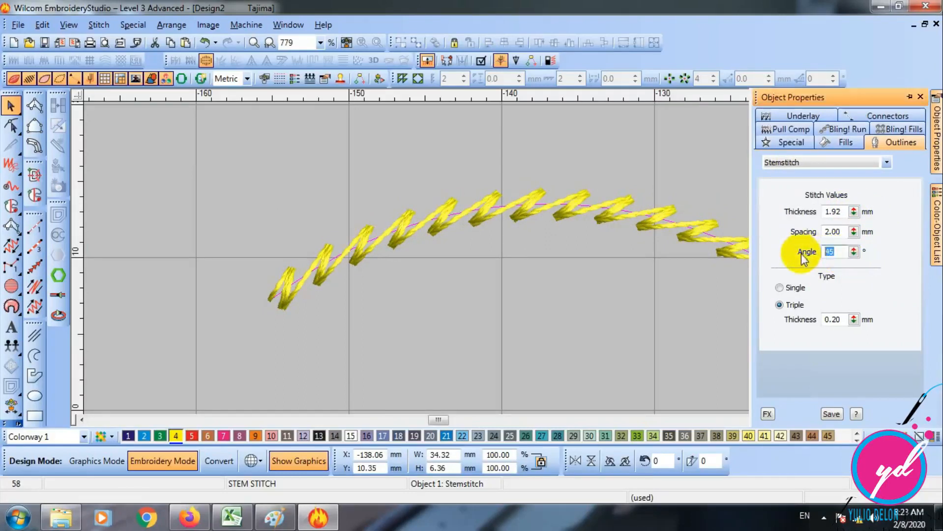
{"action": "type", "text": "15"}
{"action": "key", "text": "Return"}
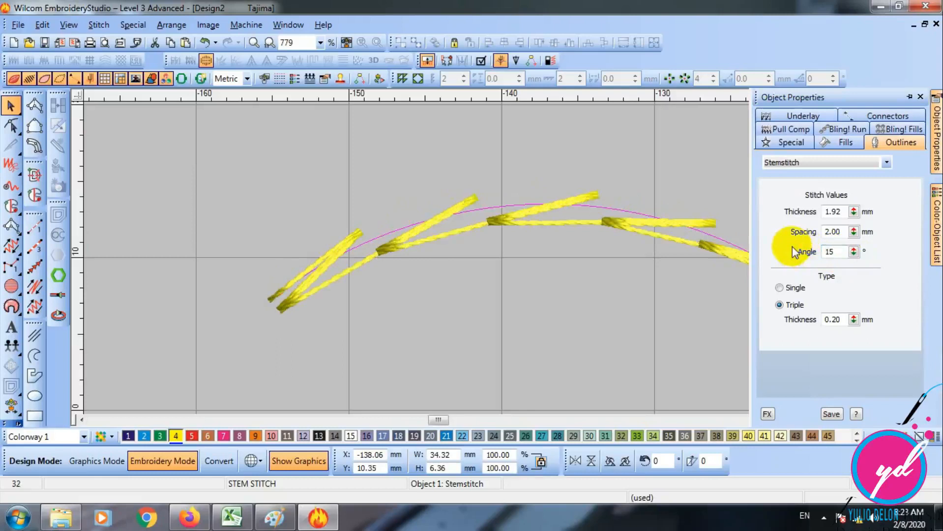
{"action": "left_click_drag", "start_coordinate": [830, 252], "coordinate": [792, 261]}
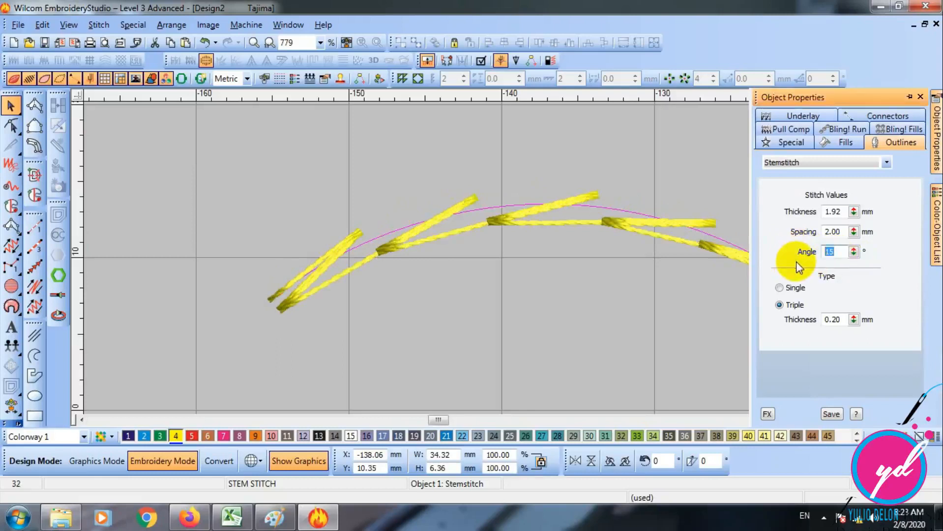
{"action": "type", "text": "45"}
{"action": "key", "text": "Return"}
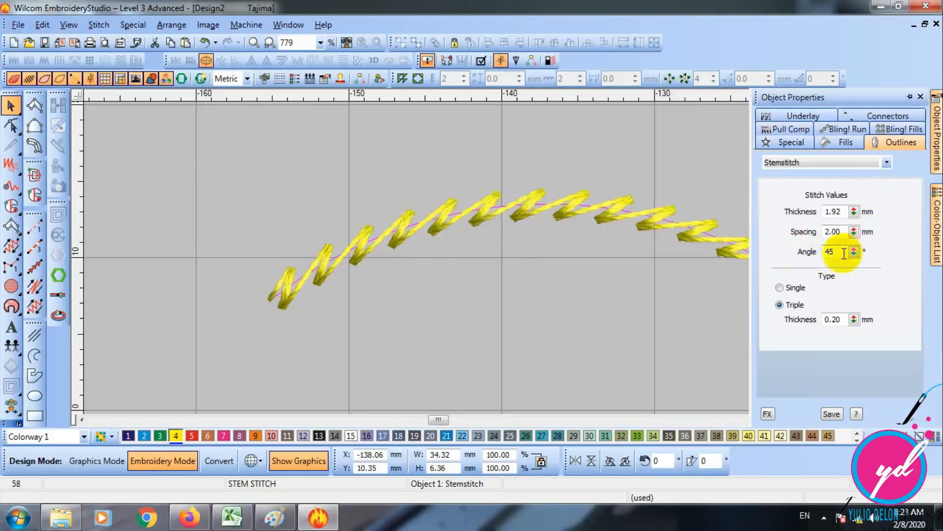
- Set the Stemstitch arc's angle to 50 degrees and then to 80 degrees
{"action": "left_click_drag", "start_coordinate": [835, 252], "coordinate": [740, 254]}
{"action": "type", "text": "50"}
{"action": "key", "text": "Return"}
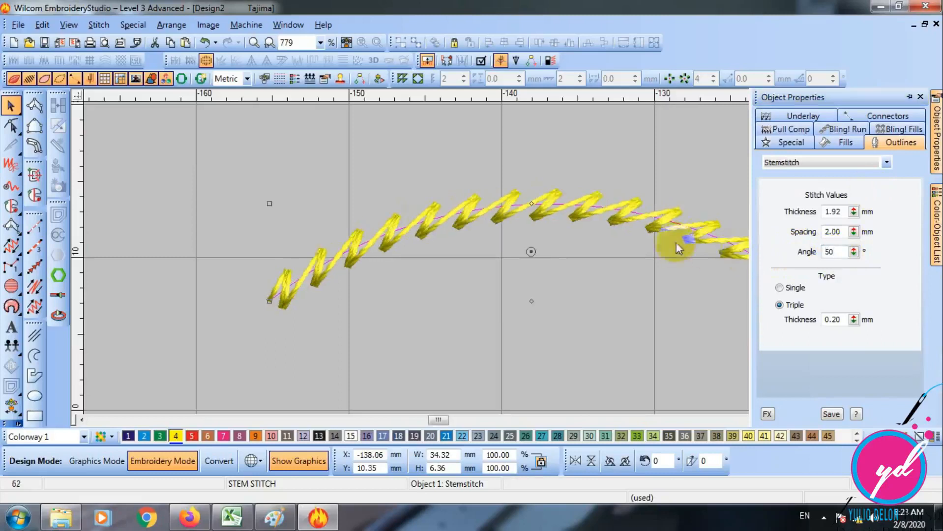
{"action": "left_click_drag", "start_coordinate": [838, 252], "coordinate": [797, 267]}
{"action": "type", "text": "80"}
{"action": "key", "text": "Return"}
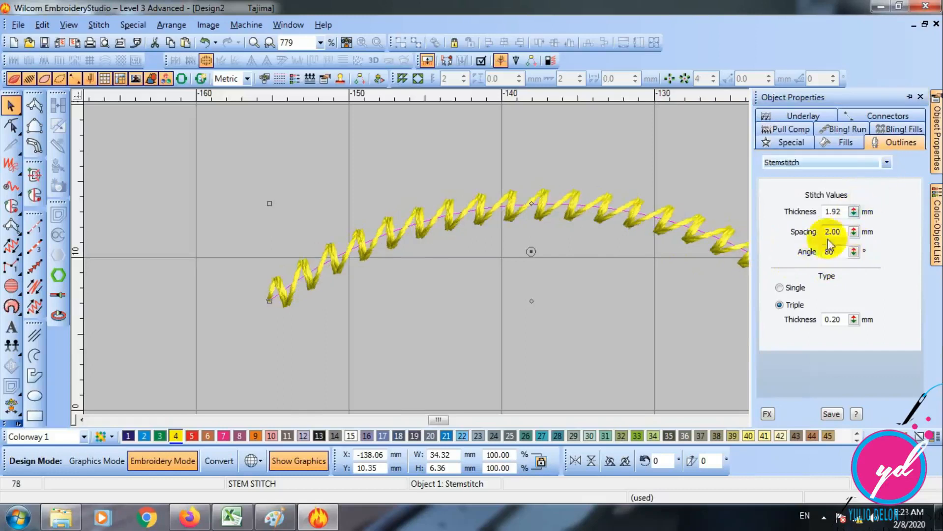
- Replace the adjusted Stemstitch arc with a newly digitized three-point Stemstitch arc about 34 mm wide
{"action": "left_click_drag", "start_coordinate": [624, 214], "coordinate": [451, 191]}
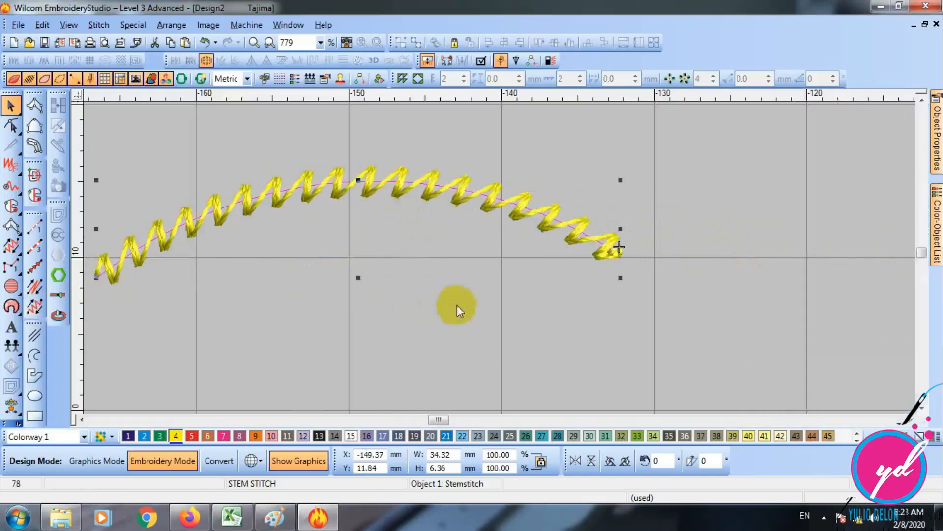
{"action": "key", "text": "Delete"}
{"action": "left_click", "coordinate": [34, 307]}
{"action": "left_click", "coordinate": [276, 312]}
{"action": "left_click", "coordinate": [439, 228]}
{"action": "left_click", "coordinate": [794, 233]}
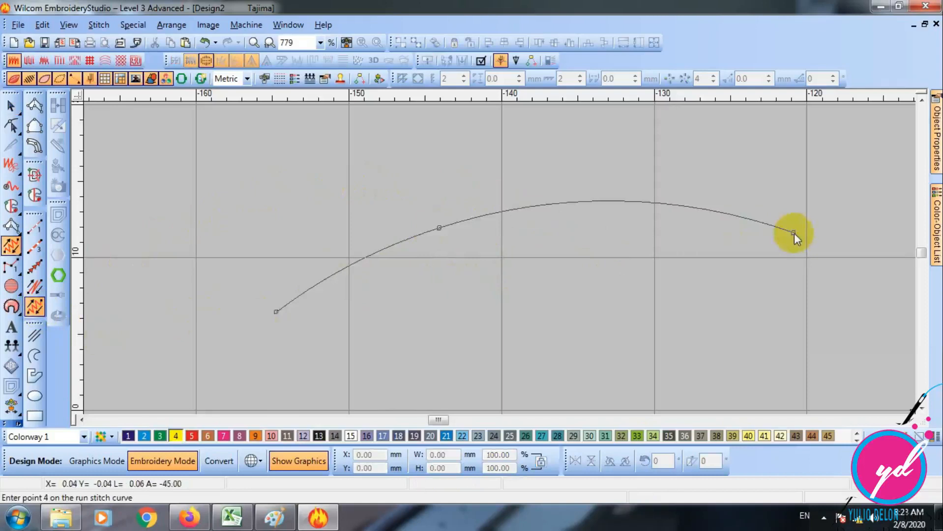
{"action": "key", "text": "Return"}
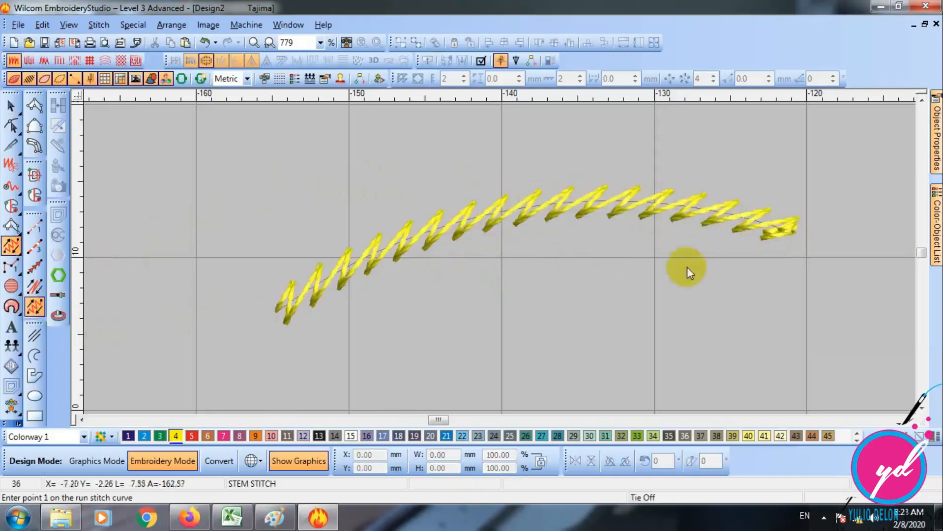
{"action": "left_click", "coordinate": [10, 105]}
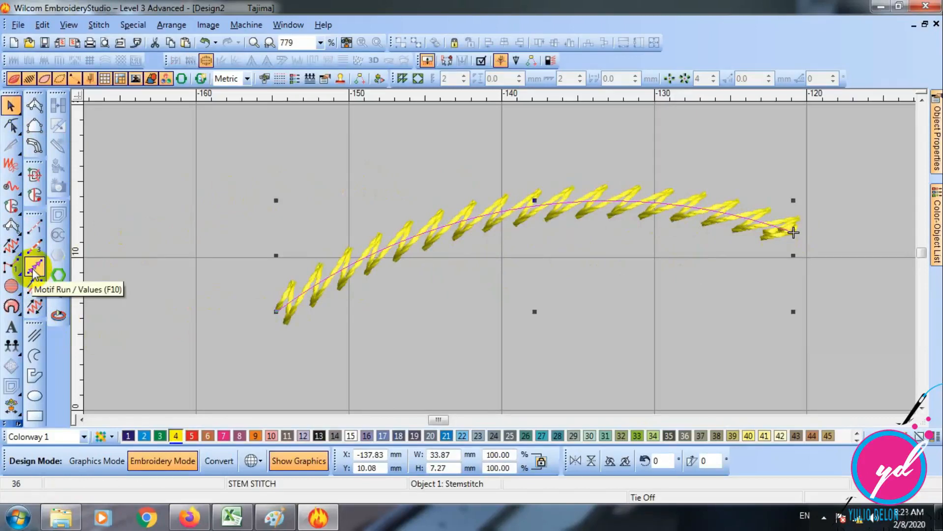
- Delete the Stemstitch arc and digitize a three-point Motif Run curve about 36 mm wide using the Kite01 motif
{"action": "key", "text": "Delete"}
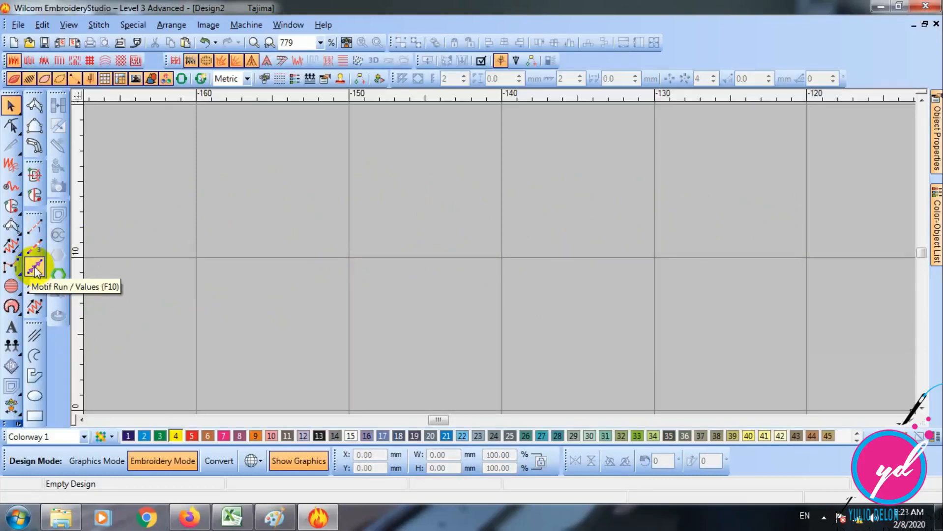
{"action": "left_click", "coordinate": [35, 268]}
{"action": "left_click", "coordinate": [161, 265]}
{"action": "left_click", "coordinate": [425, 231]}
{"action": "right_click", "coordinate": [704, 347]}
{"action": "key", "text": "Return"}
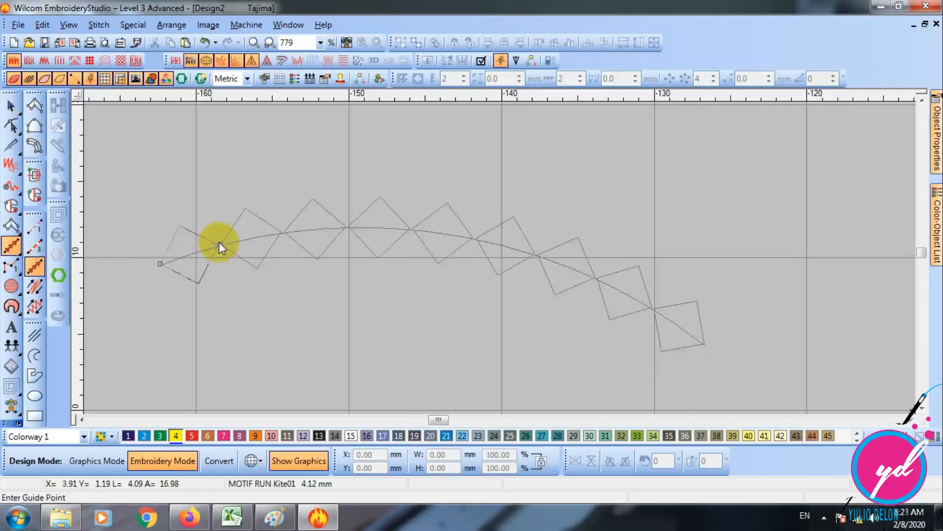
{"action": "left_click", "coordinate": [11, 106]}
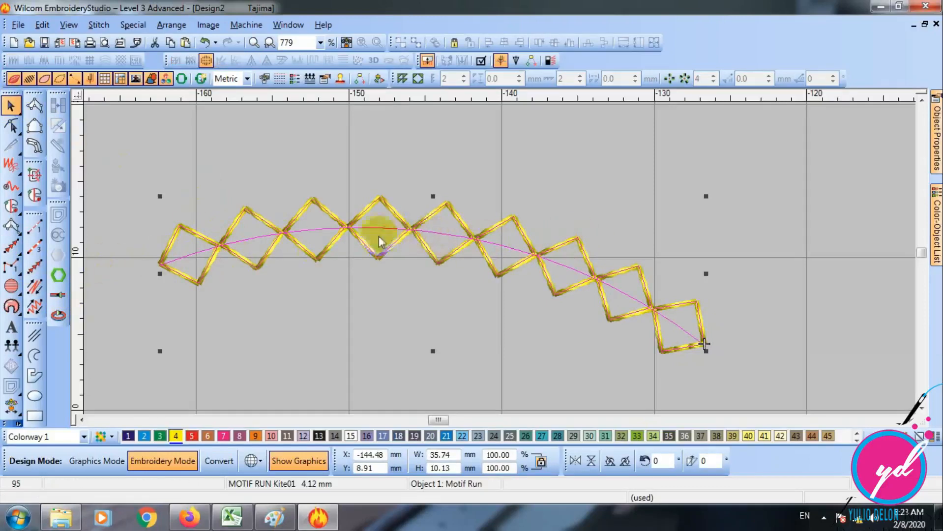
- Try the Kite14 motif and then the Music01 motif on the Motif Run curve
{"action": "double_click", "coordinate": [417, 232]}
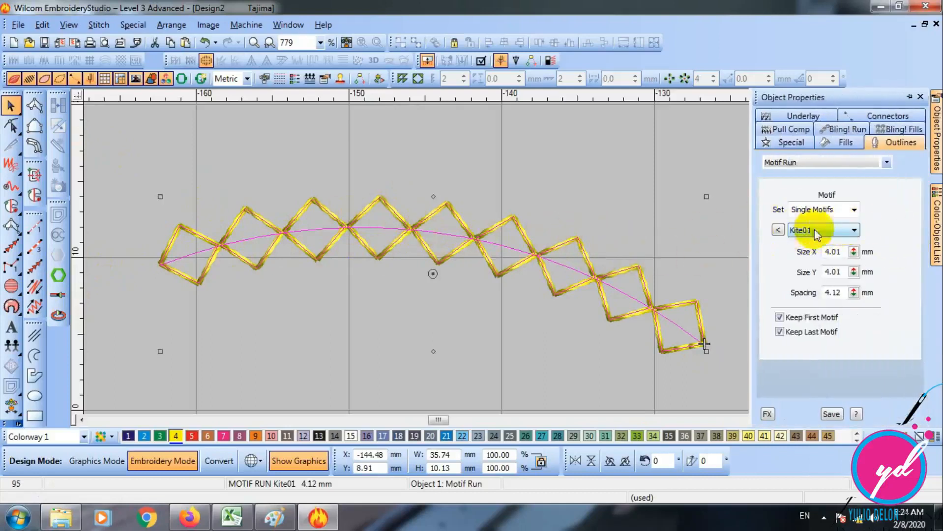
{"action": "left_click", "coordinate": [855, 230]}
{"action": "left_click", "coordinate": [818, 359]}
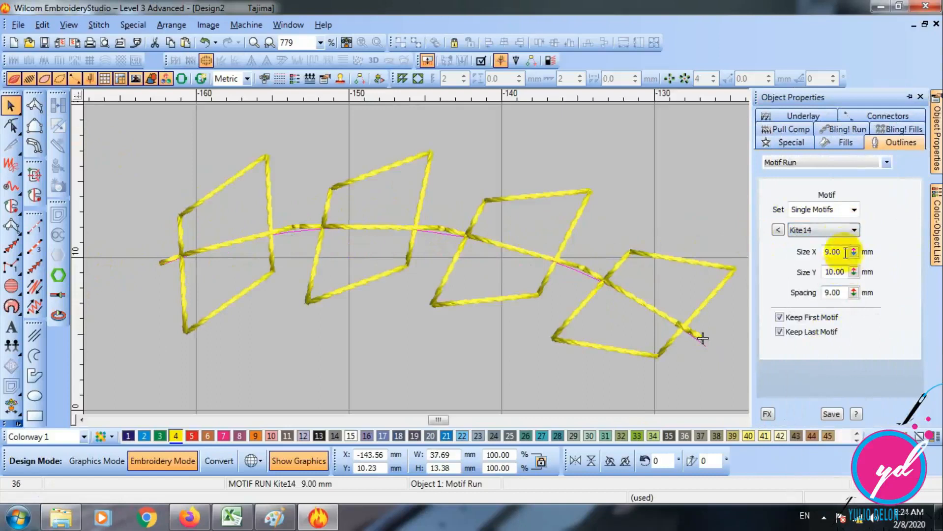
{"action": "left_click", "coordinate": [833, 231]}
{"action": "left_click", "coordinate": [816, 449]}
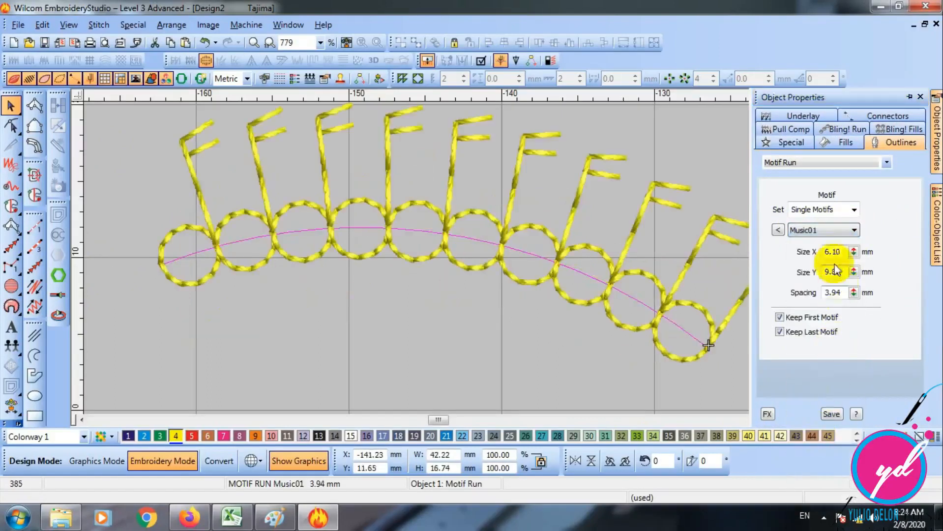
- Try the Shapes22 motif and then the Square06 motif on the Motif Run curve
{"action": "left_click", "coordinate": [833, 230]}
{"action": "scroll", "coordinate": [830, 368], "scroll_direction": "down", "scroll_amount": 3}
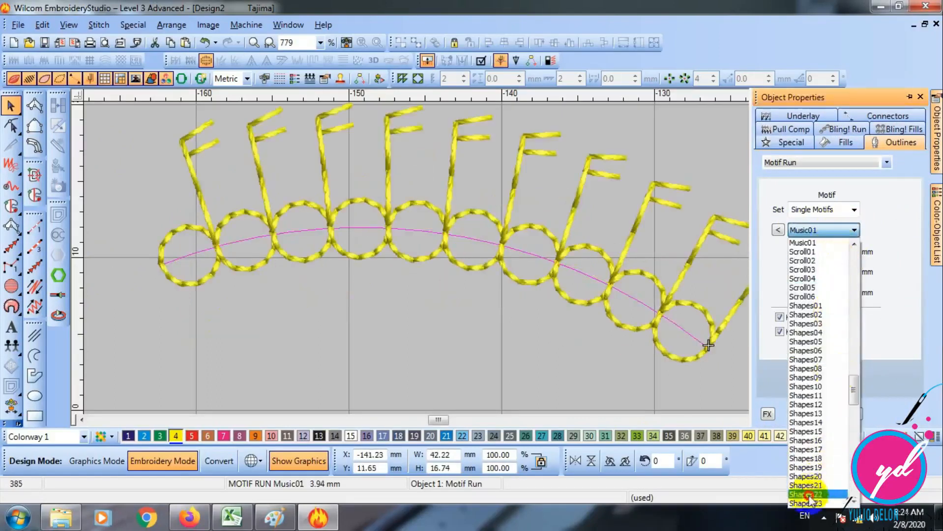
{"action": "left_click", "coordinate": [820, 432]}
{"action": "left_click", "coordinate": [834, 230]}
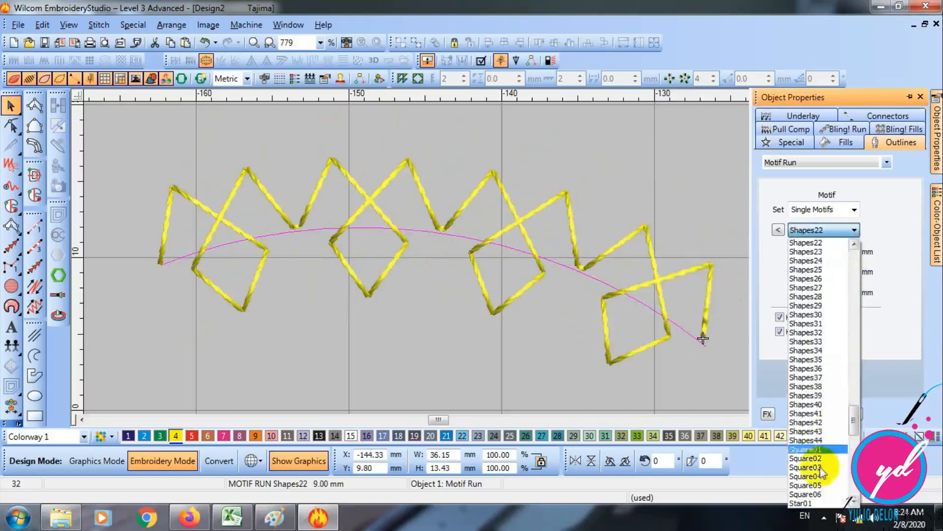
{"action": "left_click", "coordinate": [817, 490]}
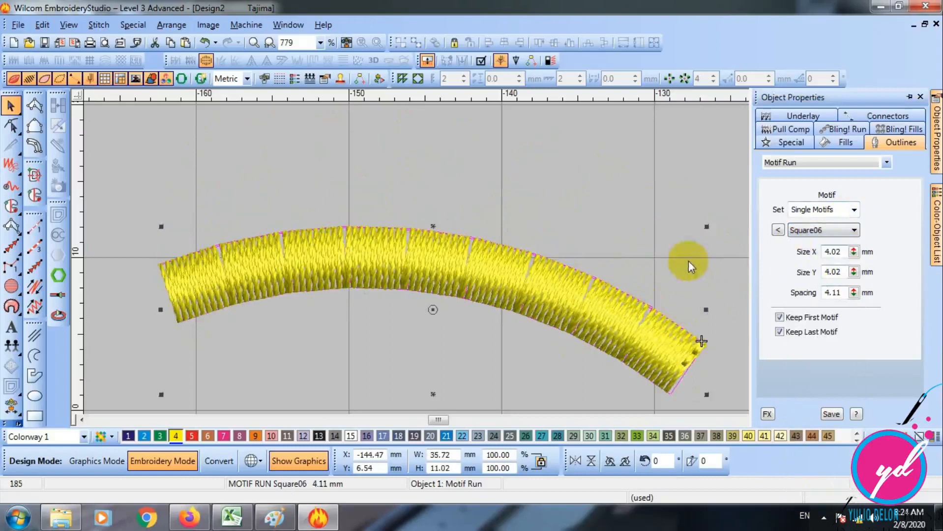
- Show the motif previews for the Single Motifs set and apply the Shapes41 motif to the Motif Run curve
{"action": "left_click", "coordinate": [822, 231]}
{"action": "left_click", "coordinate": [853, 230]}
{"action": "left_click", "coordinate": [854, 210]}
{"action": "left_click", "coordinate": [786, 238]}
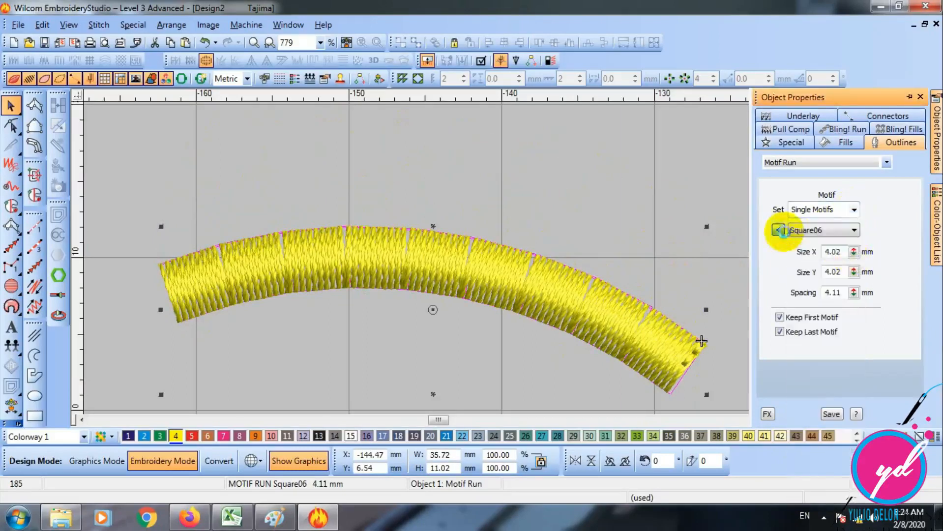
{"action": "left_click", "coordinate": [778, 231]}
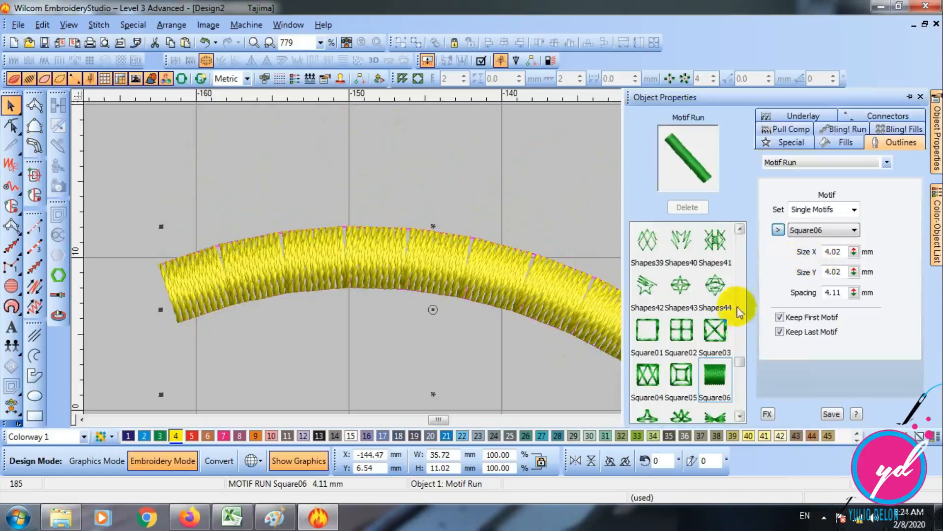
{"action": "left_click", "coordinate": [714, 239]}
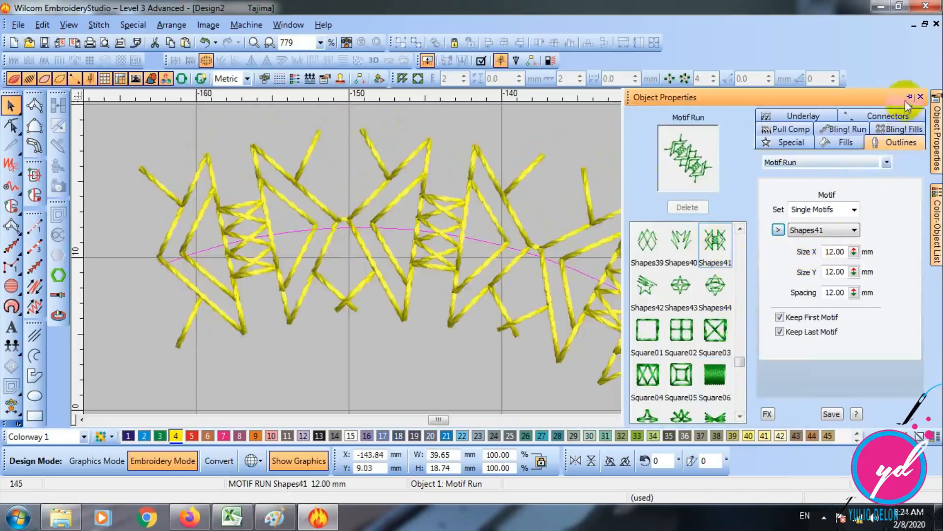
- Collapse the object properties of the motif curve and switch to the open LATIHAN 4 design
{"action": "left_click", "coordinate": [909, 98]}
{"action": "left_click", "coordinate": [288, 24]}
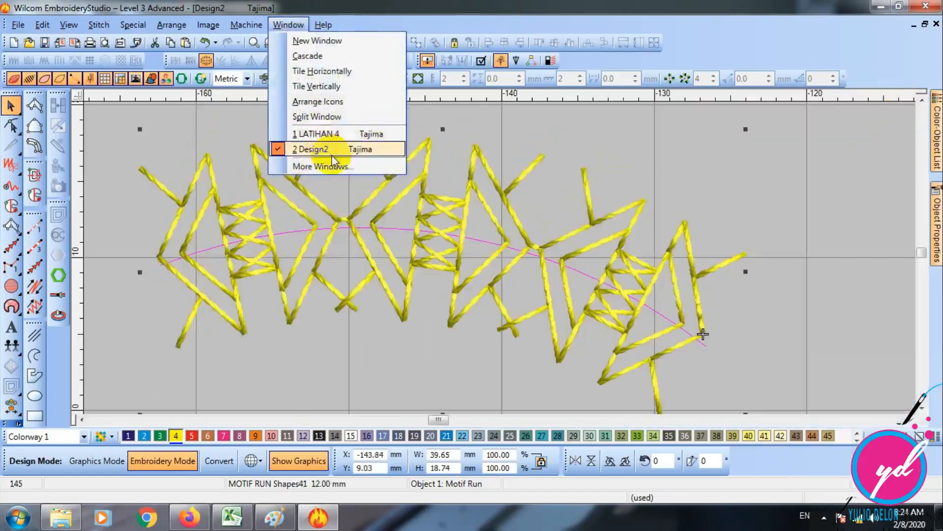
{"action": "left_click", "coordinate": [344, 134]}
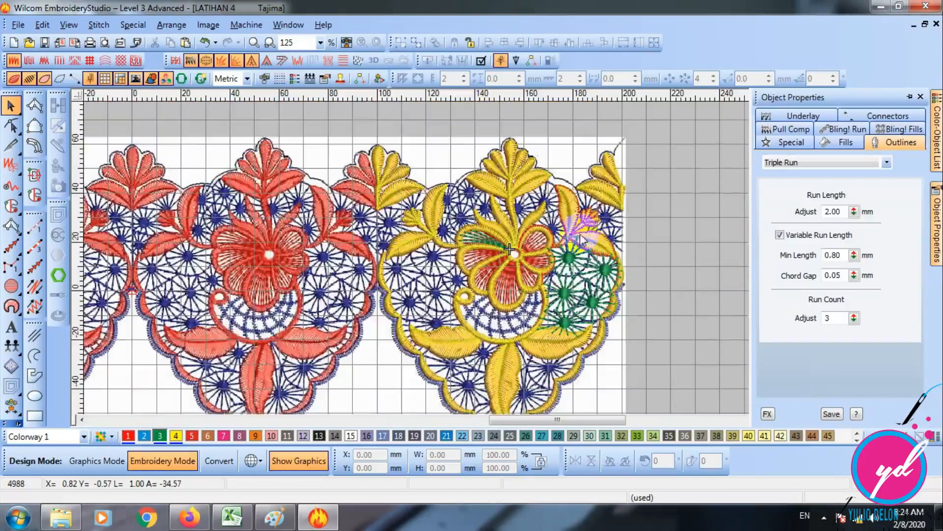